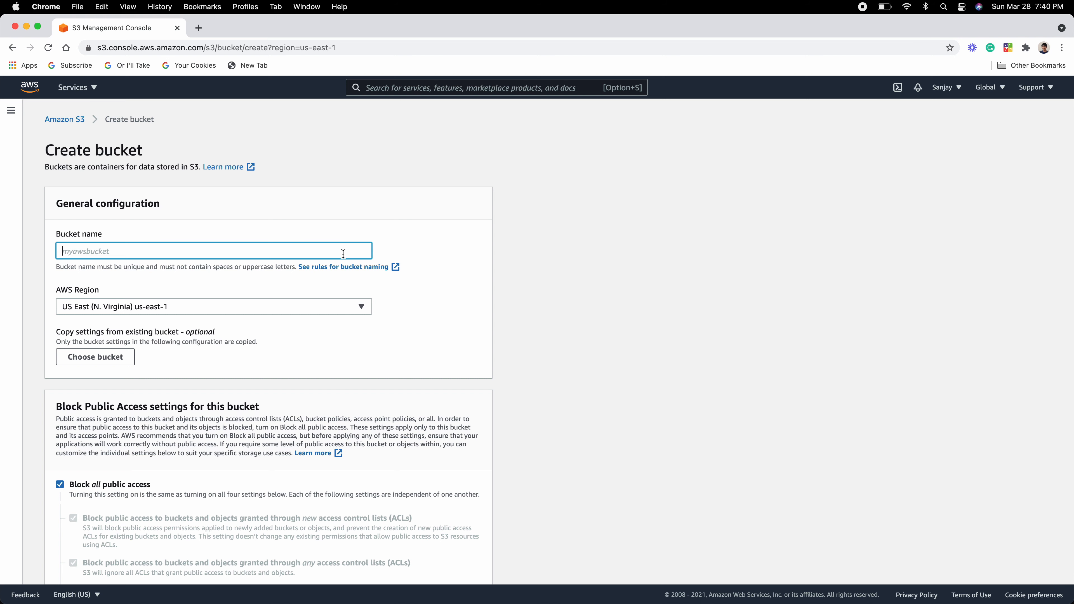
Create an S3 bucket named datastreamdemo, keeping the default region, public access, versioning and encryption settings
text(datastream)
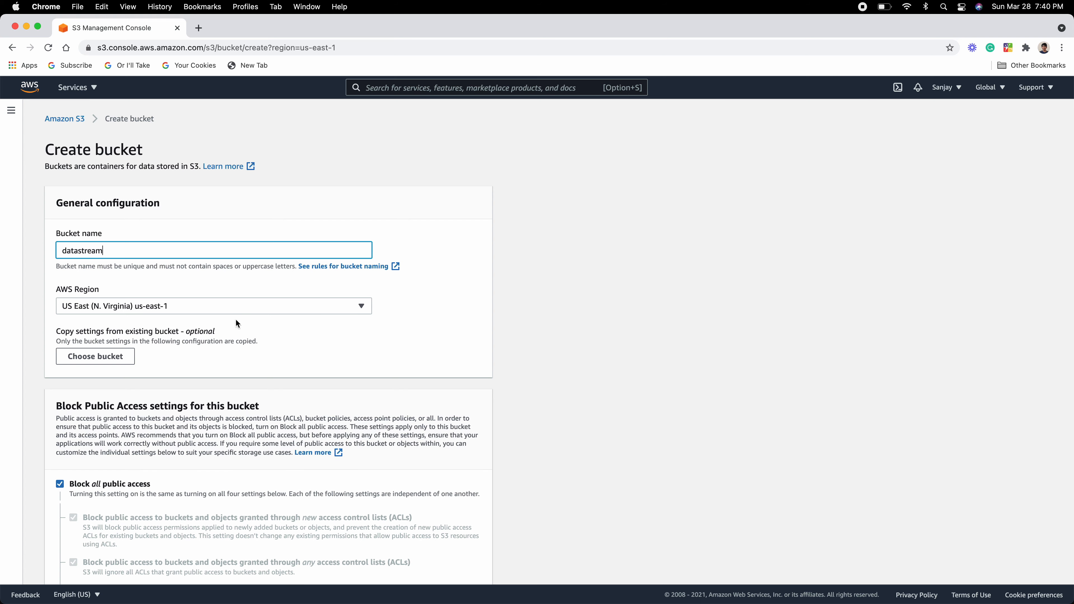
scroll(236, 323, down, 6)
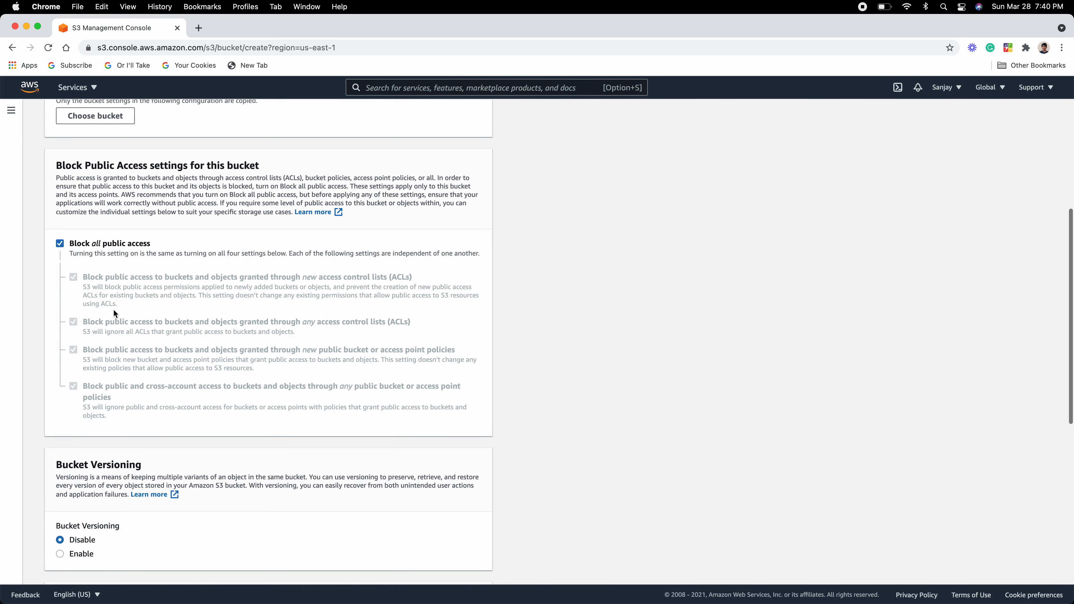
scroll(96, 337, up, 3)
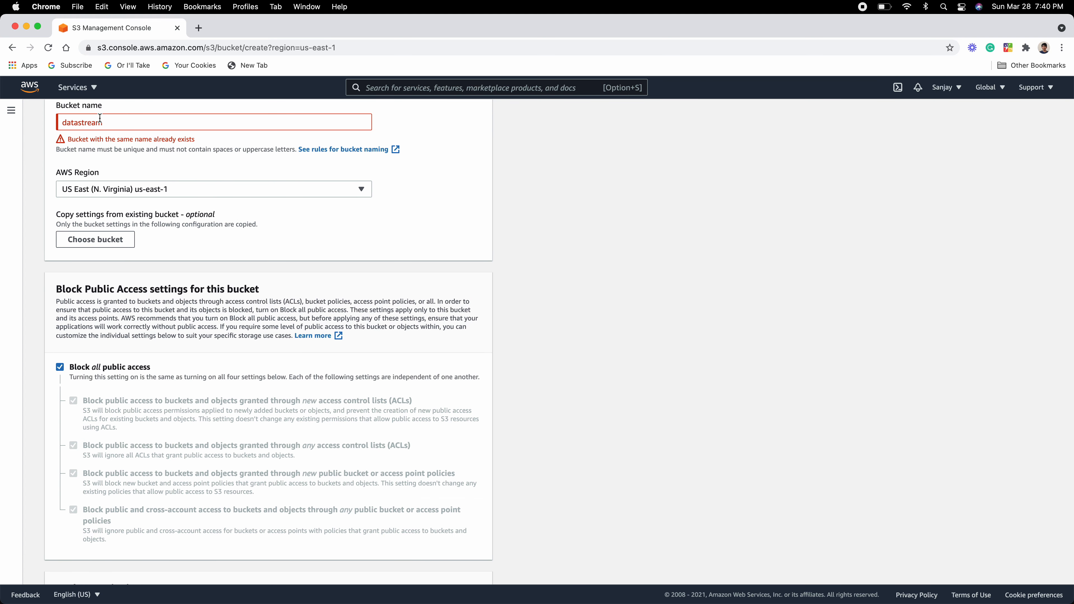
click(112, 120)
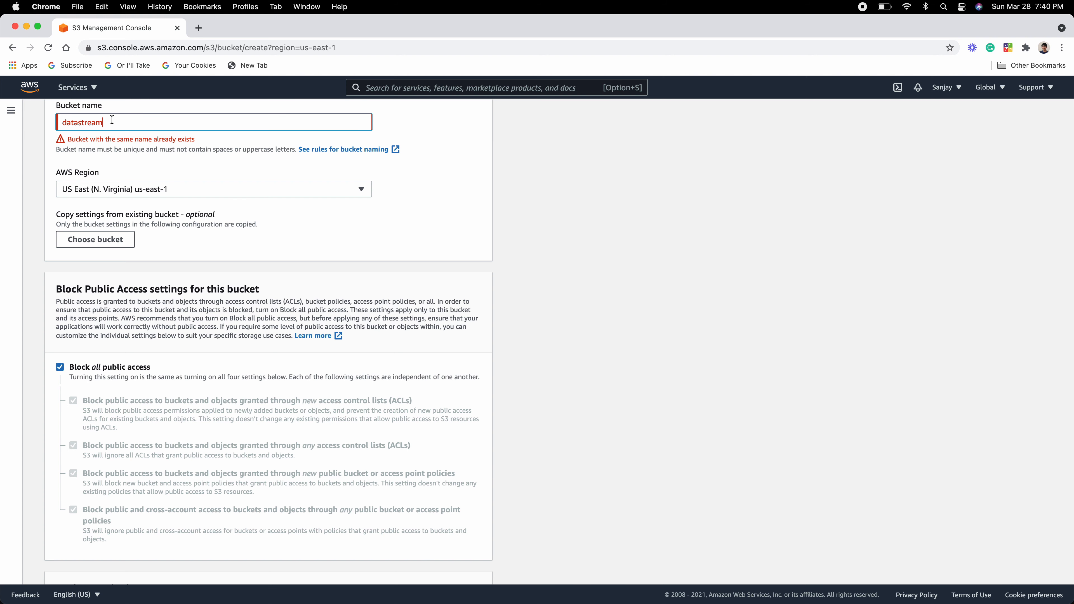
text(demo)
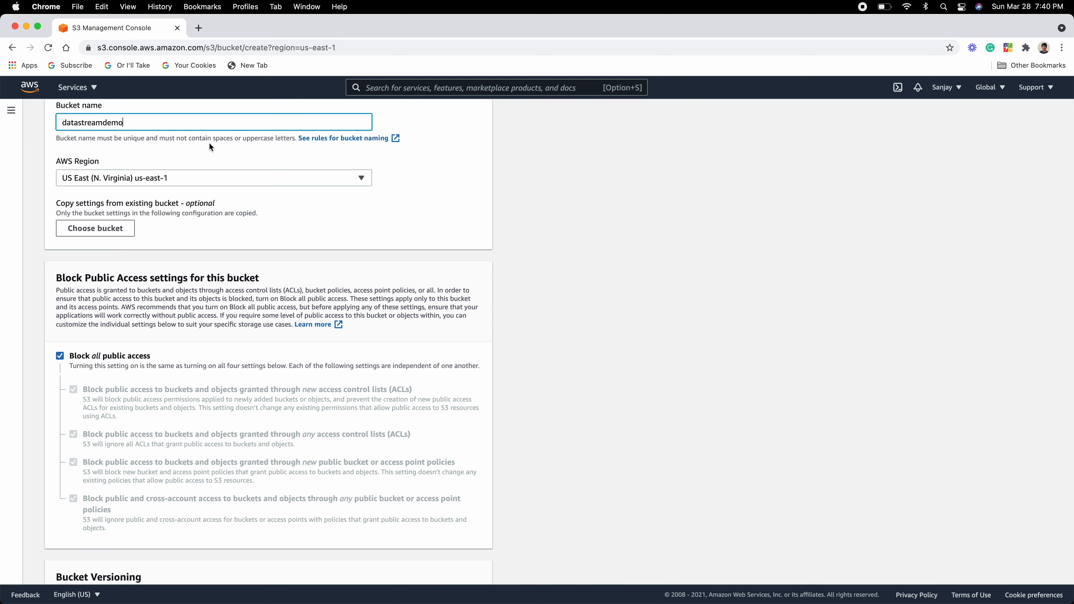
scroll(319, 284, down, 11)
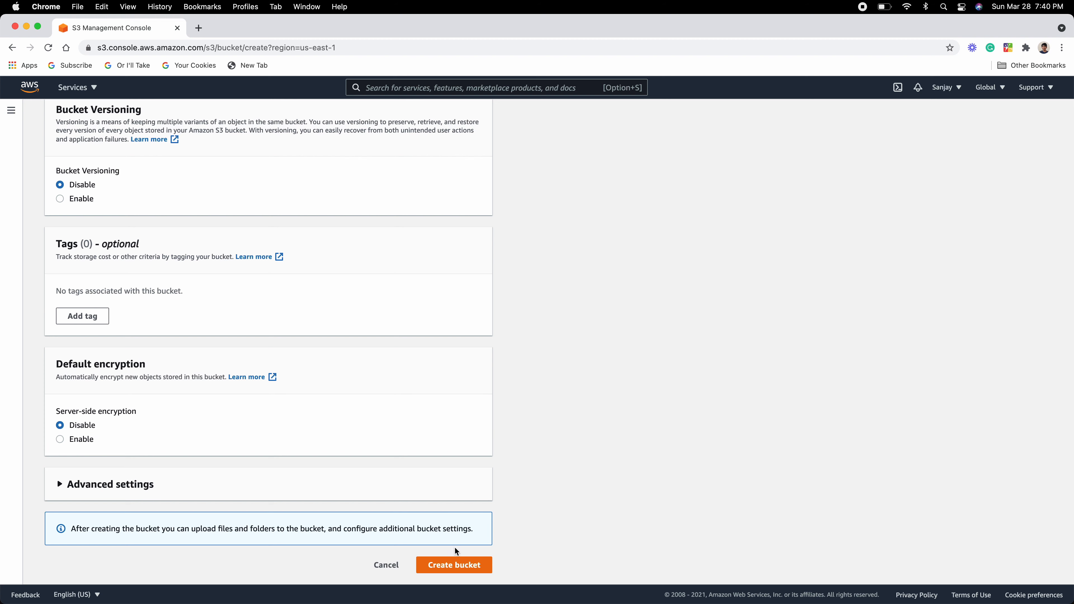
click(463, 565)
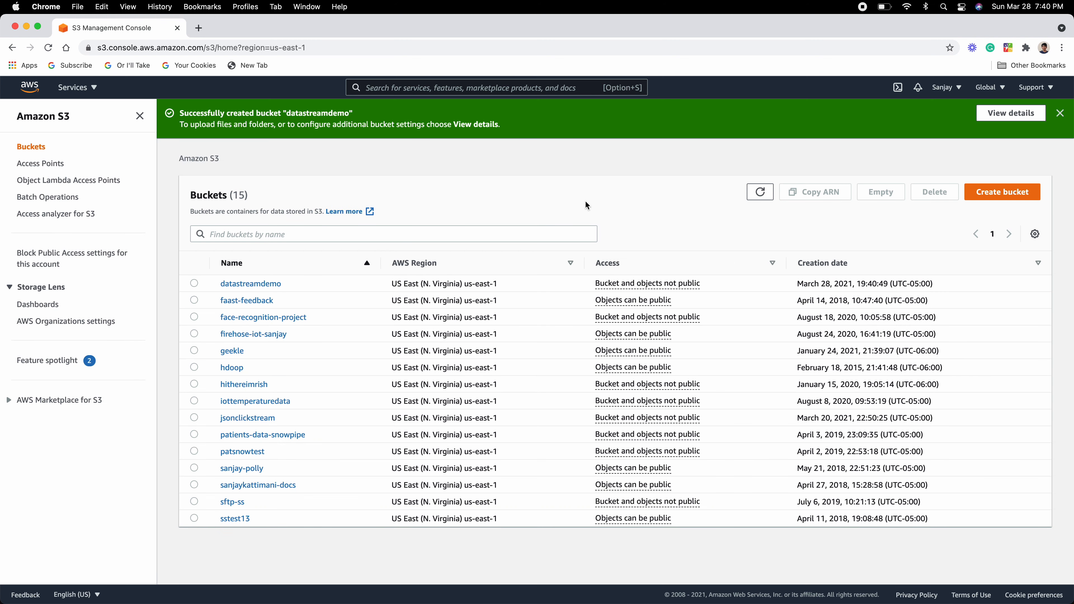
Search the AWS services for lambda and open the Lambda functions list
click(375, 87)
text(la)
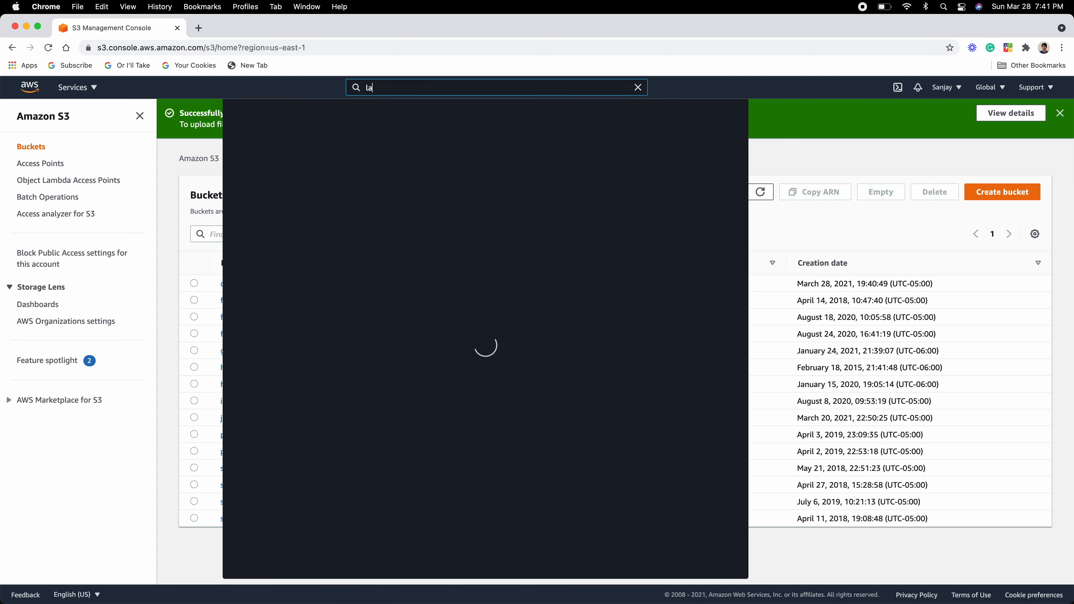
text(mbda)
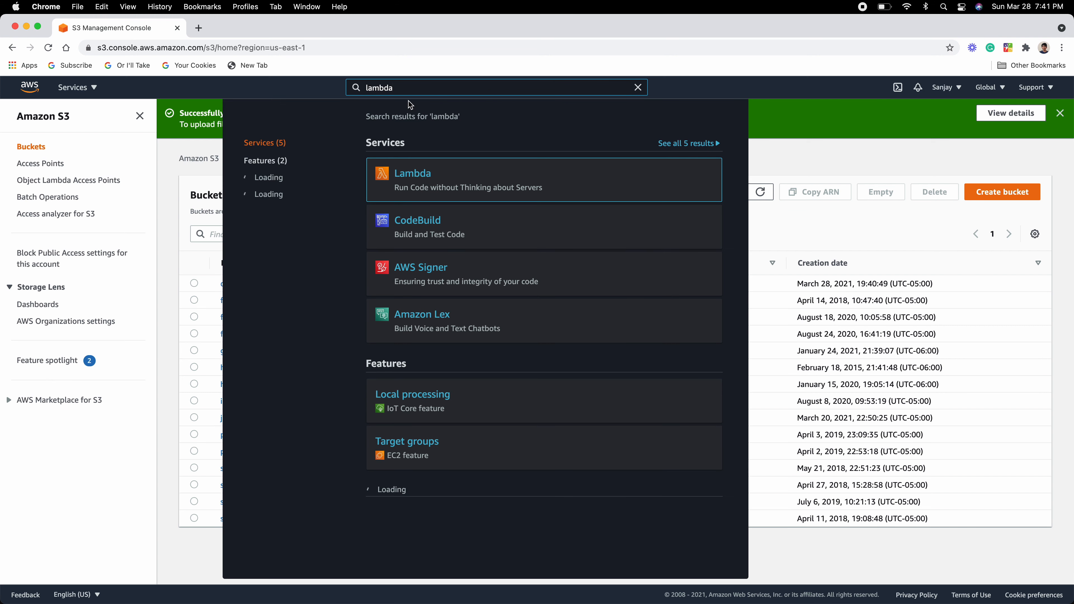
click(412, 174)
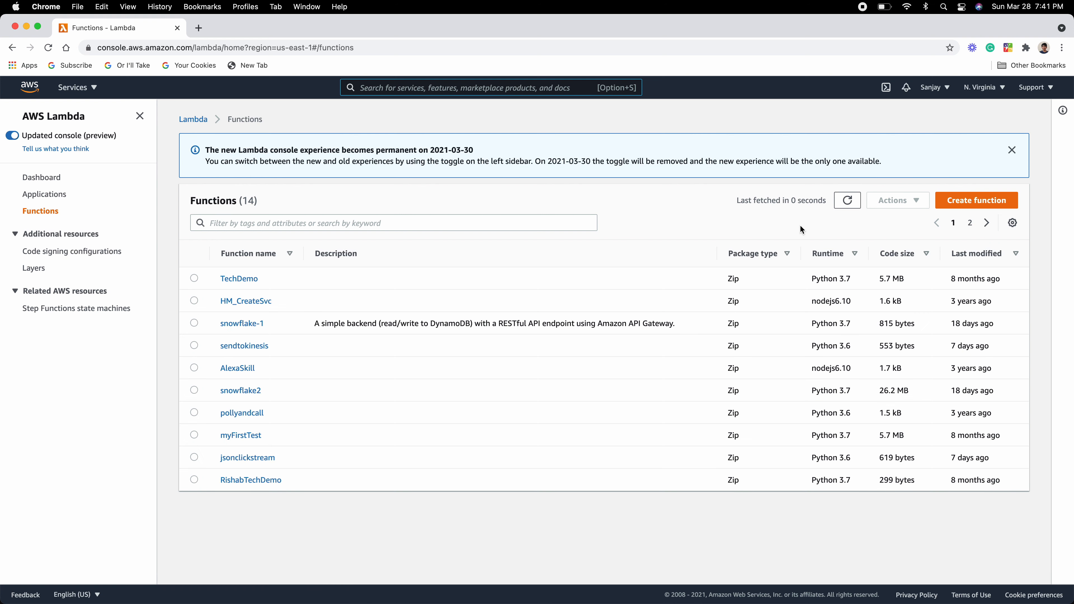
Create a Lambda function from scratch named processjsondata with the Python 3.6 runtime and a new basic execution role
click(957, 202)
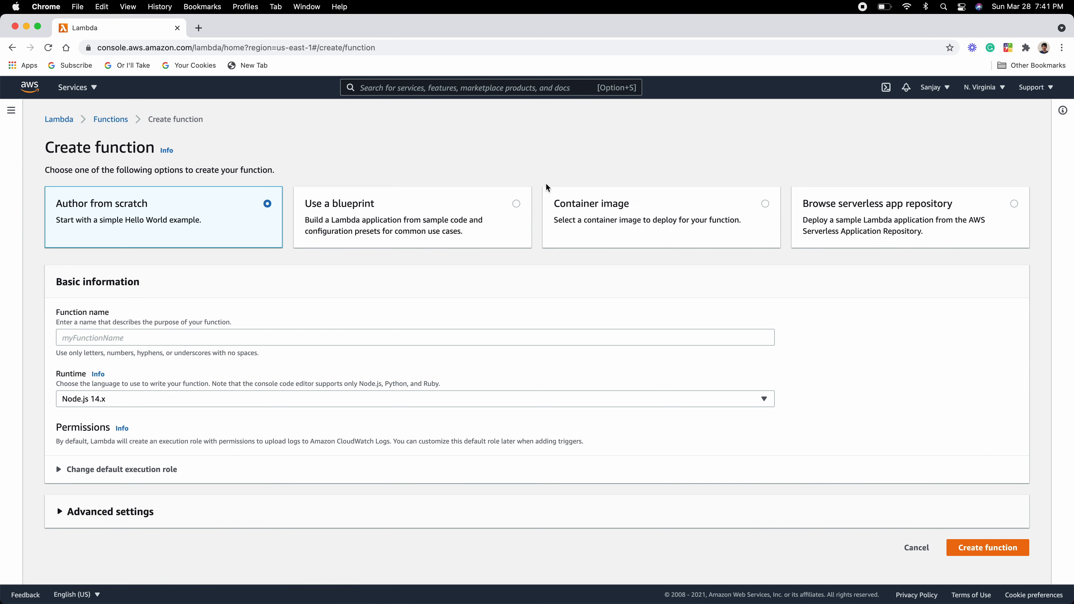
click(121, 339)
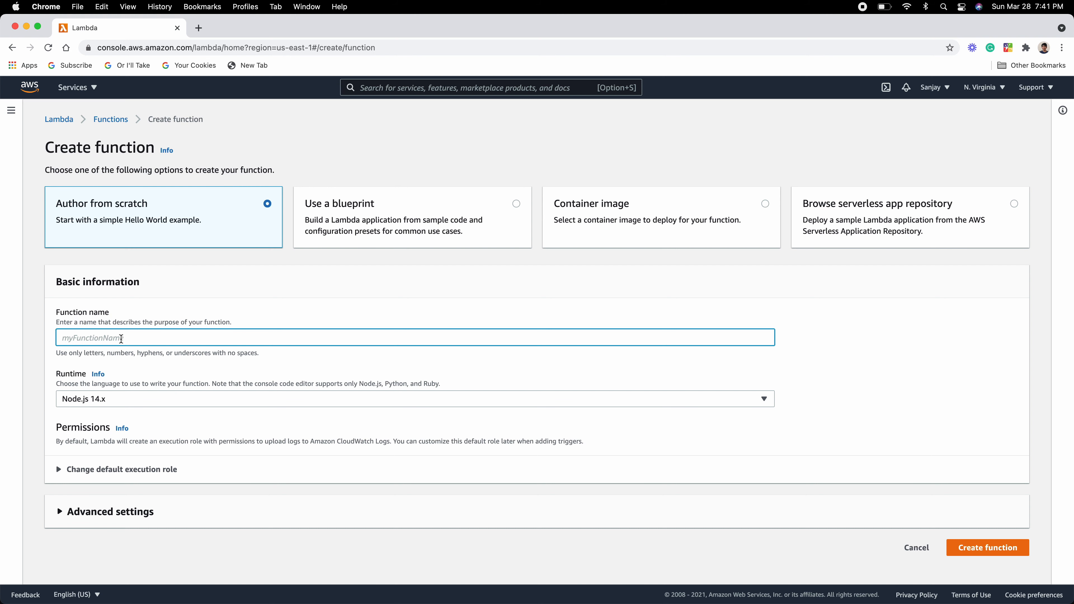
text(presignedurl?)
key(BackSpace)
click(107, 398)
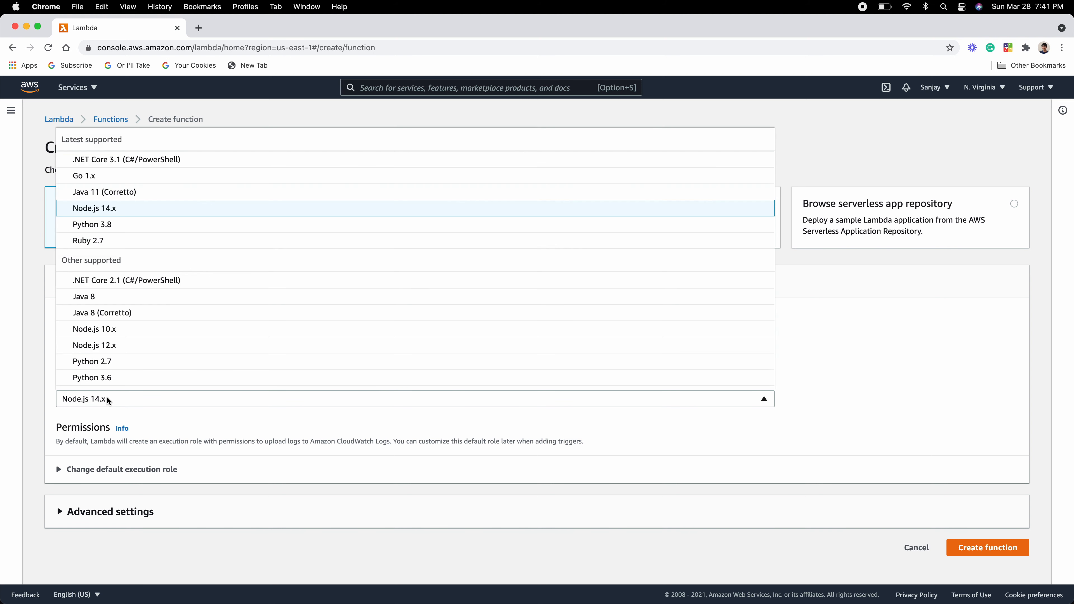
click(103, 378)
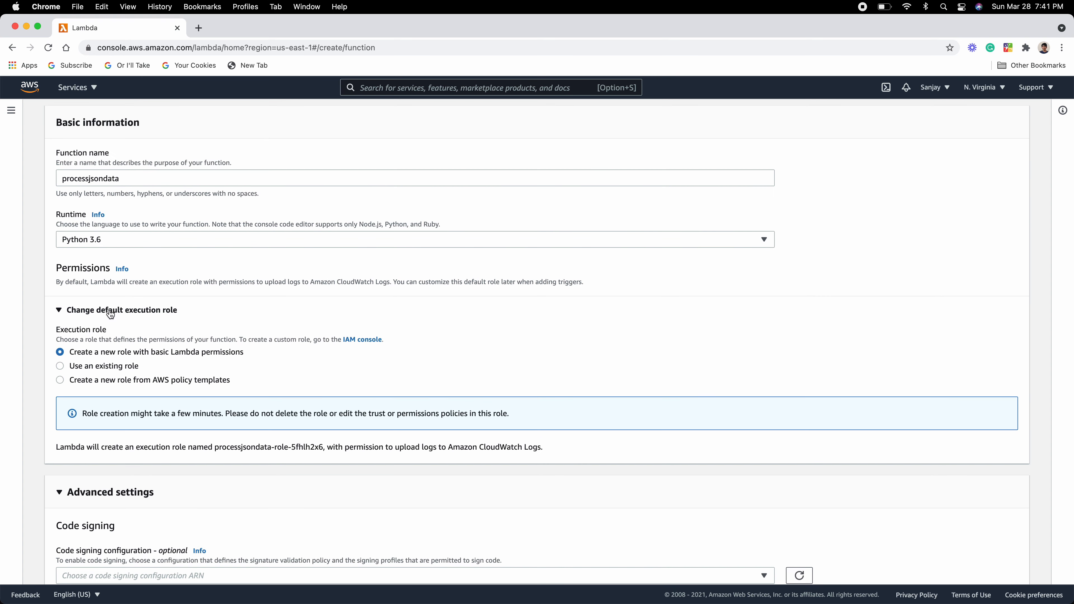
scroll(331, 330, down, 3)
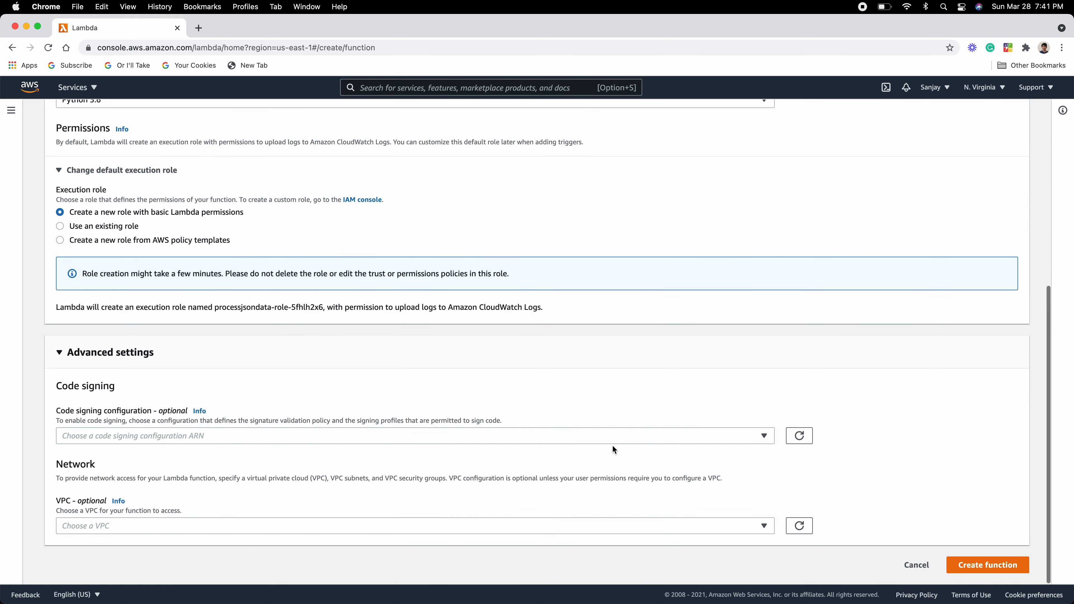
click(982, 566)
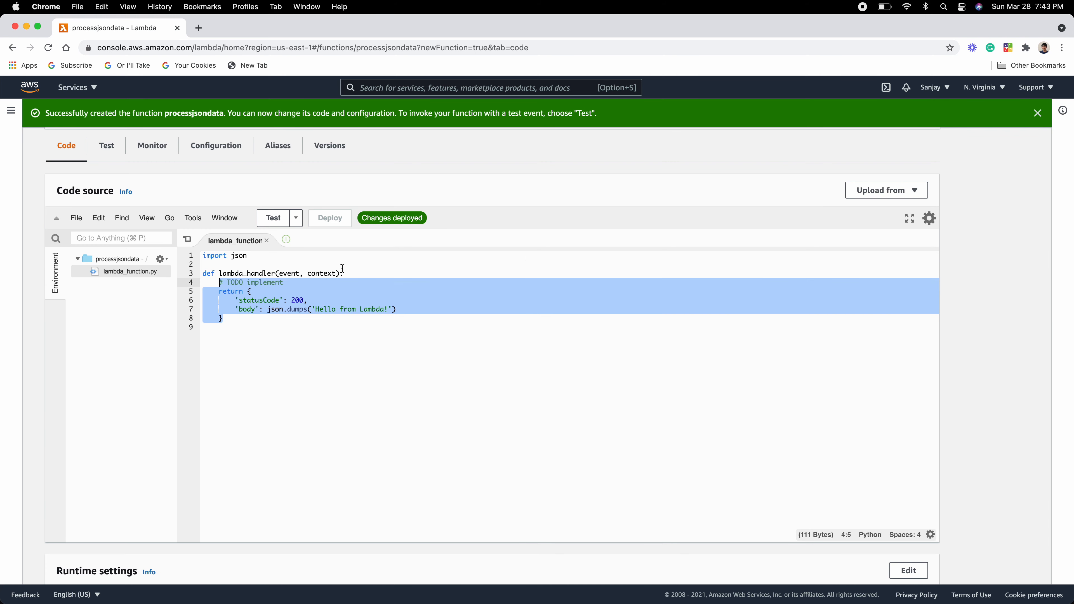
Change the handler's returned body message to 'S3 file created'
click(293, 282)
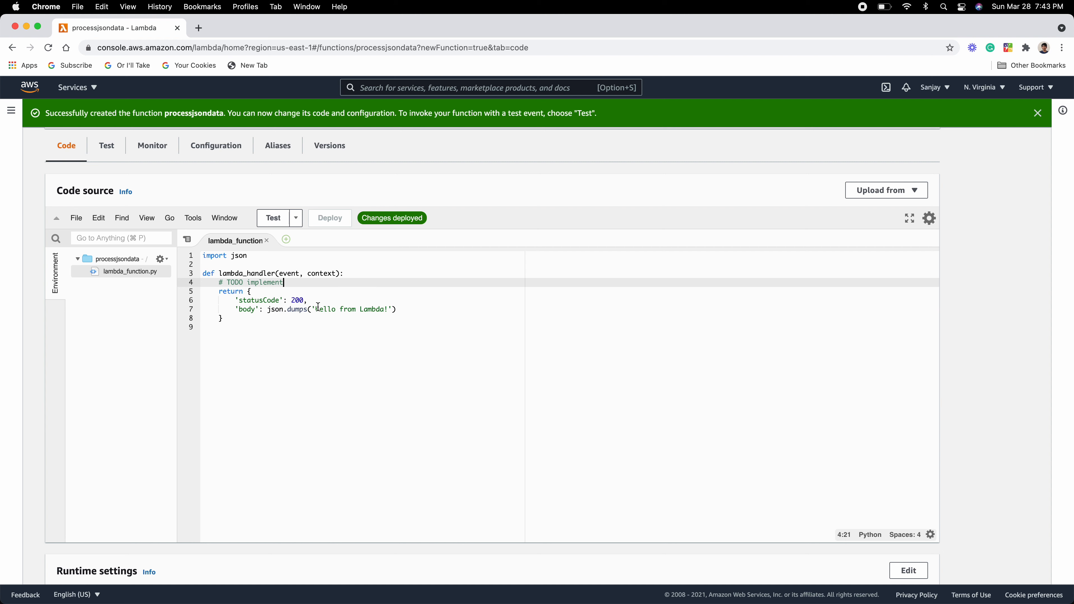
drag(315, 309, 388, 310)
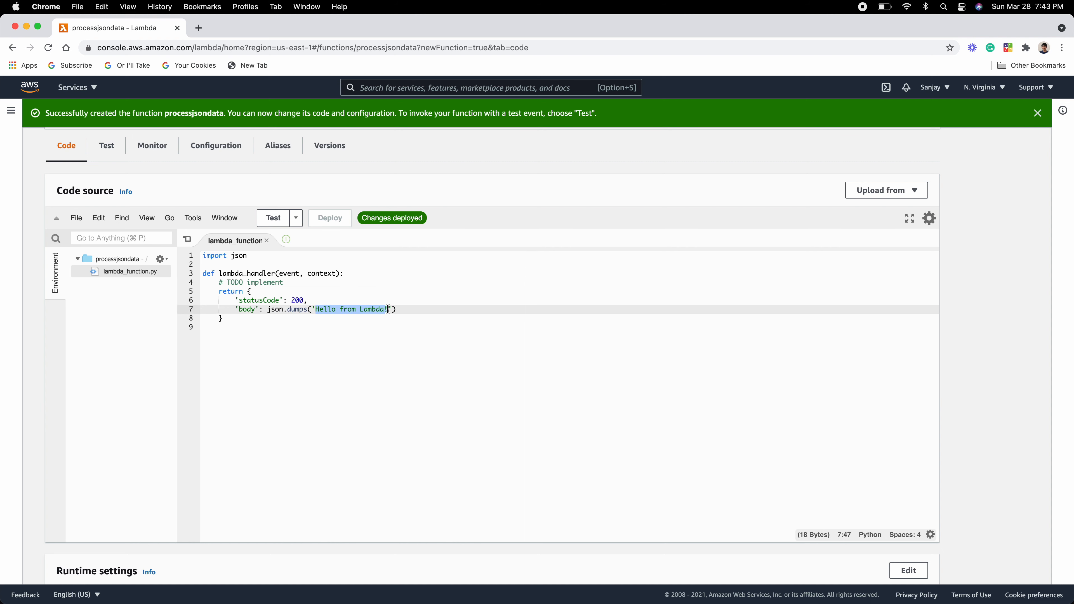
text(S3 file created)
Below import json, add the lines import boto3, import time and from datetime import datetime
click(254, 256)
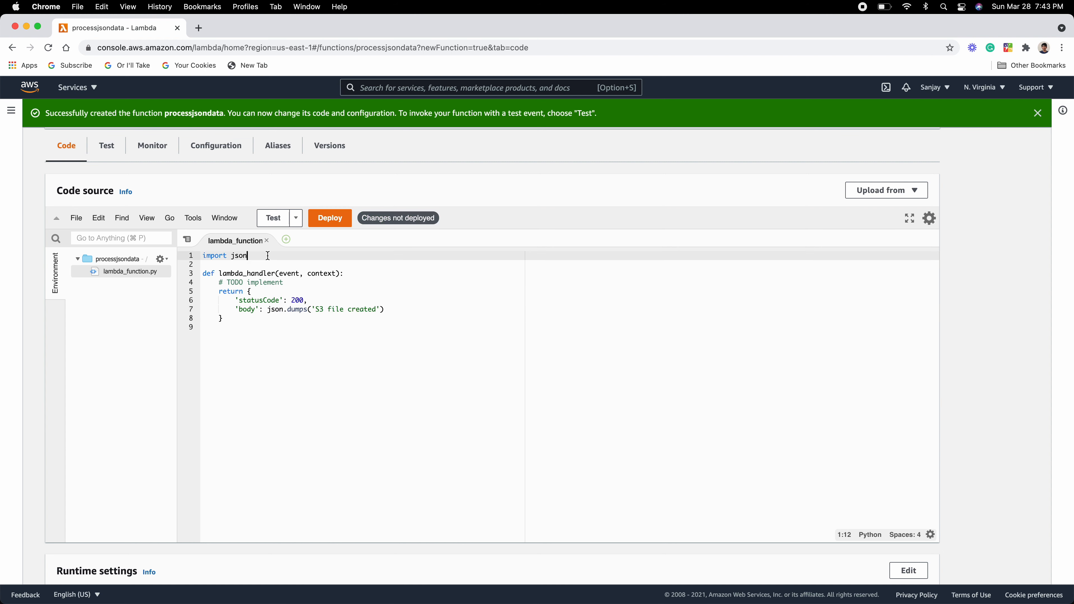
key(Return)
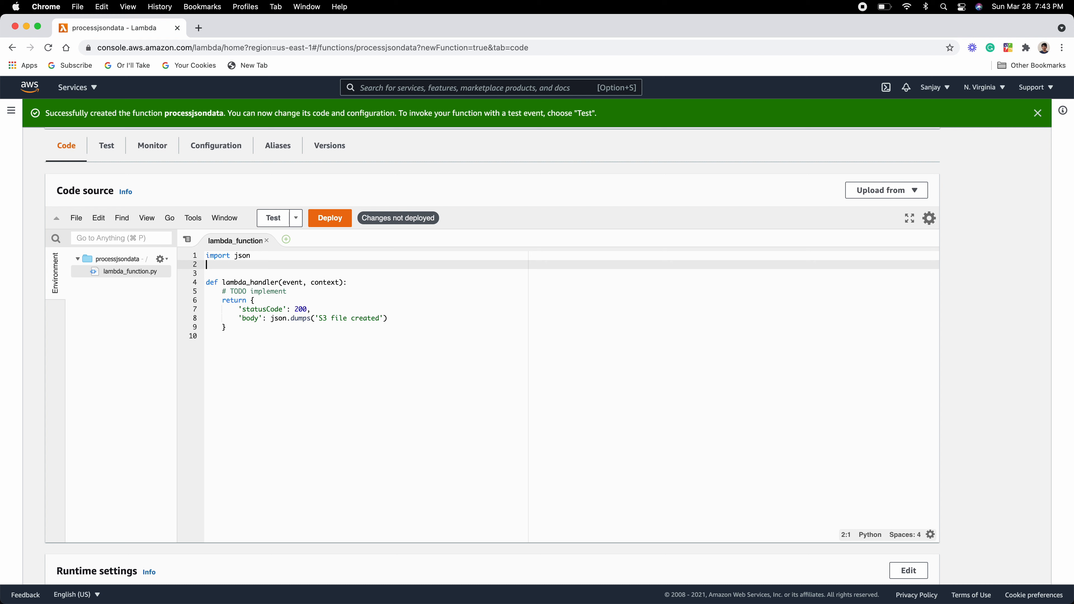
text(import)
text( boto3)
key(super+s)
key(Return)
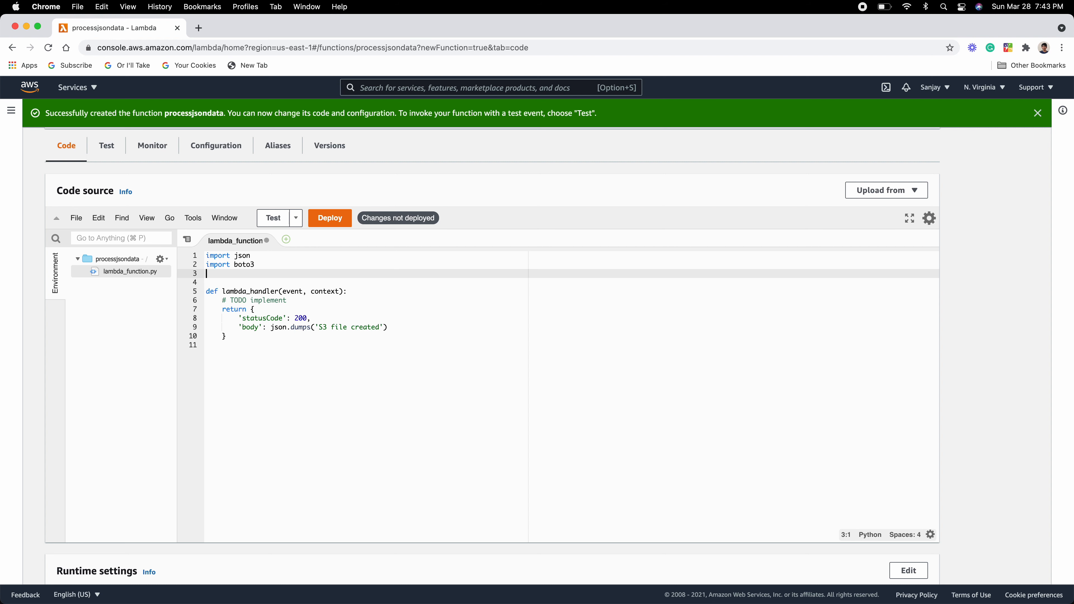
text(impor)
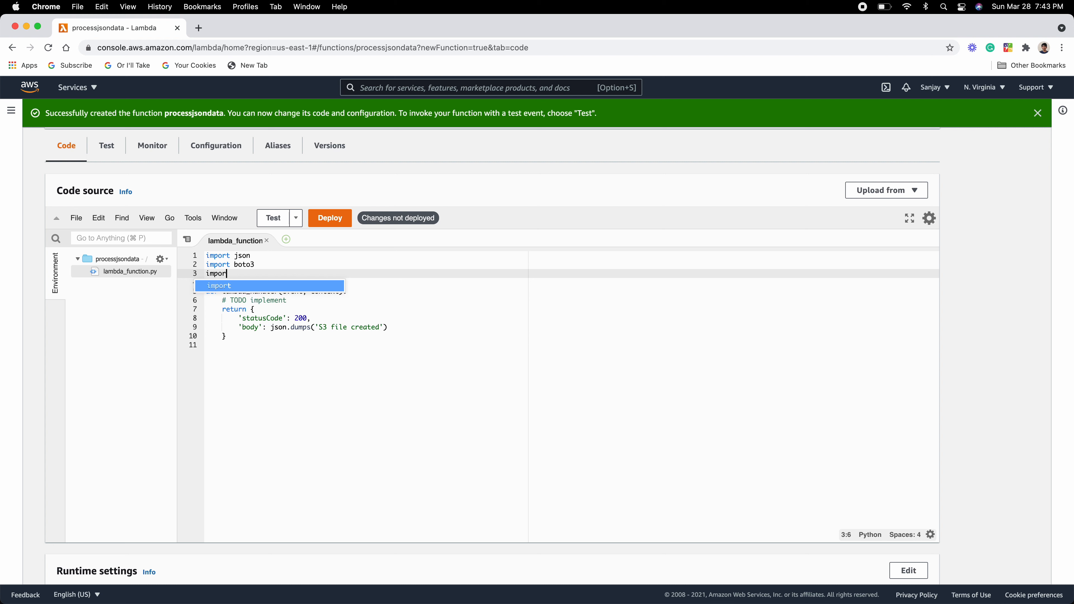
text(t time)
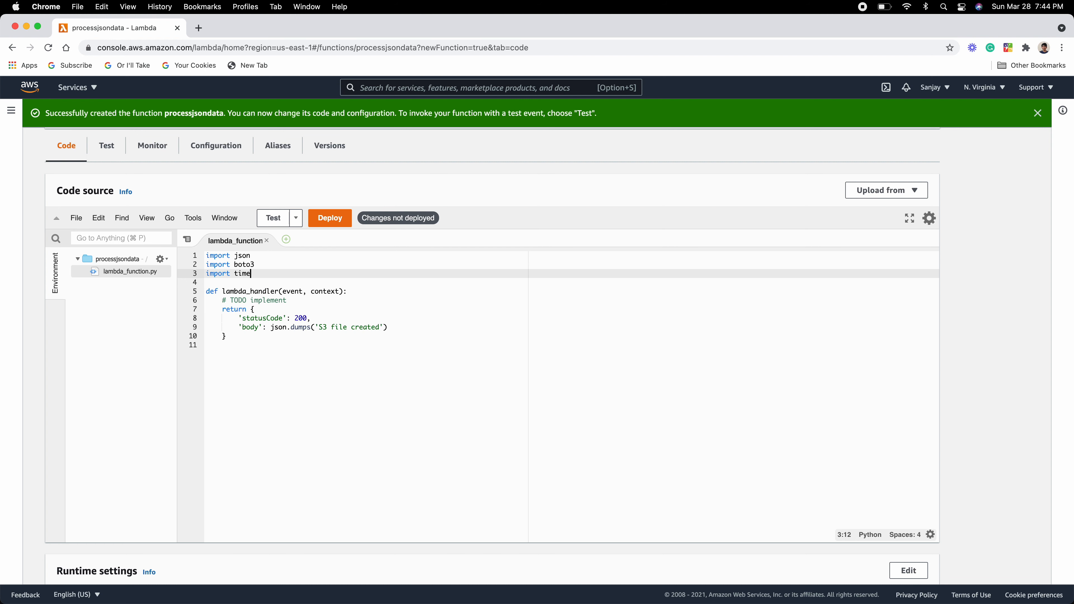
key(Return)
text(from datetime import datetime)
key(Return)
Define the S3 client above the handler as s3= boto3.client('s3')
text(s)
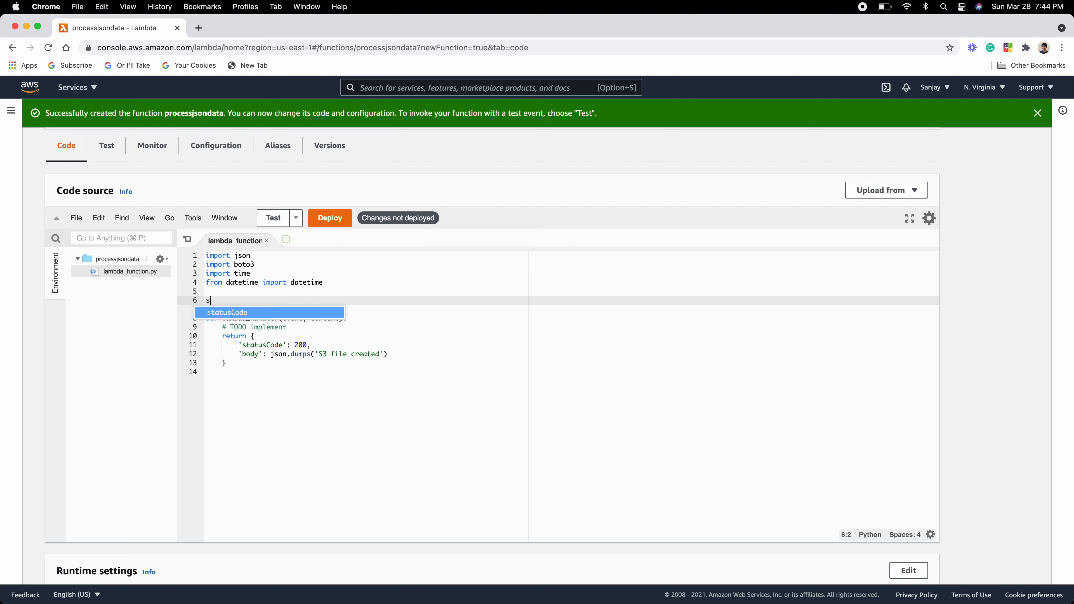
text(3=)
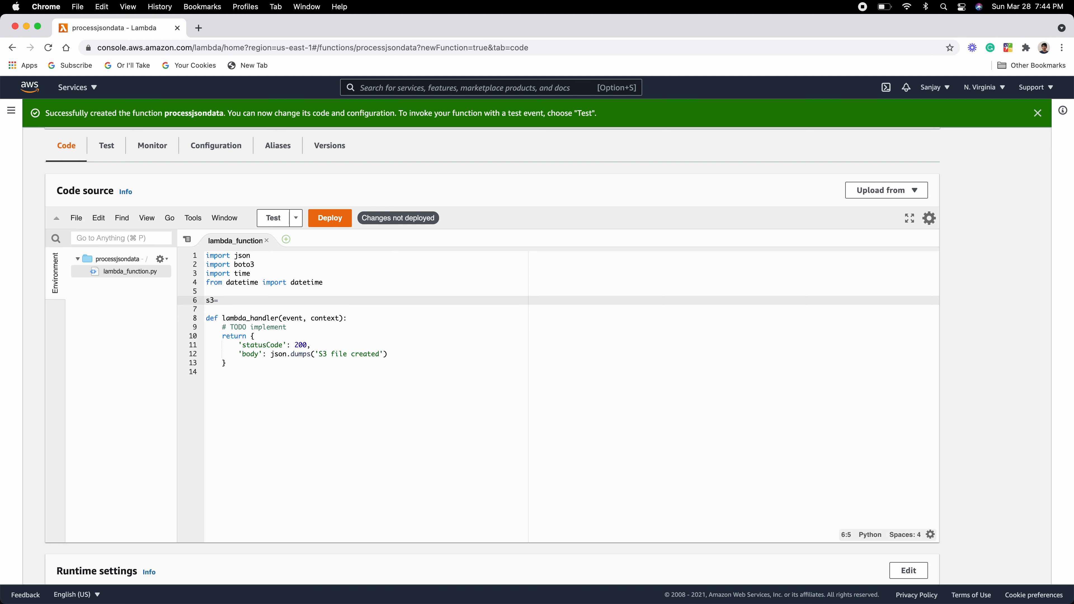
text( boto3.client('s3'))
Add bucket = 'datastreamdemo' as the first line inside lambda_handler
click(359, 315)
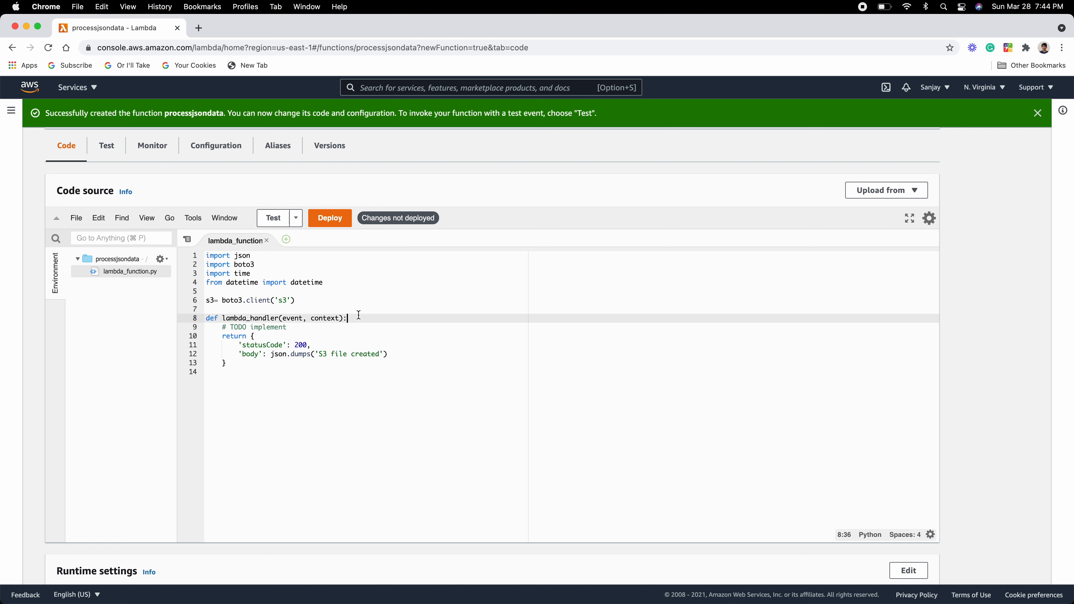
key(Return)
text(bucket = 'datastreamdemo')
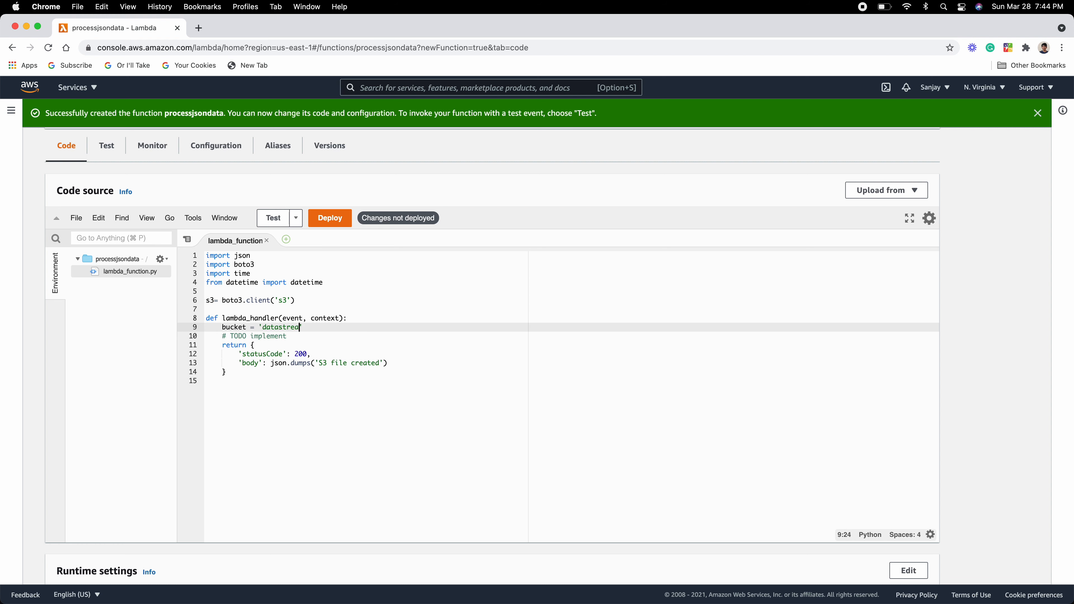
key(Right)
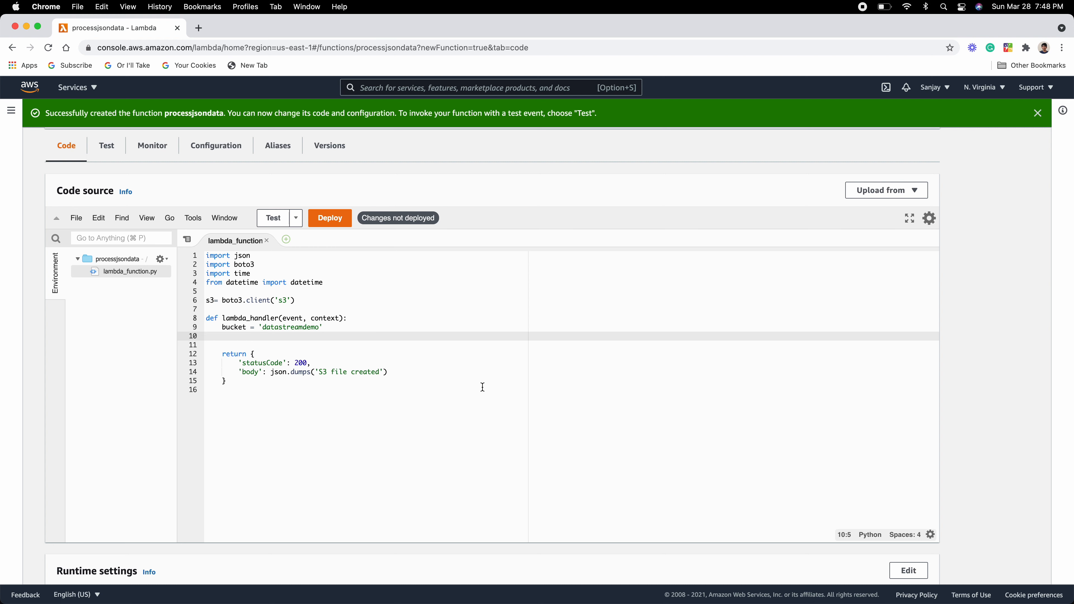
Below the bucket line, add streamdata = bytes(json.dumps(event).encode("UTF-8"))
text(streamdata =)
text(bytes(json.dumps(event).encode("UTF-8")))
key(Return)
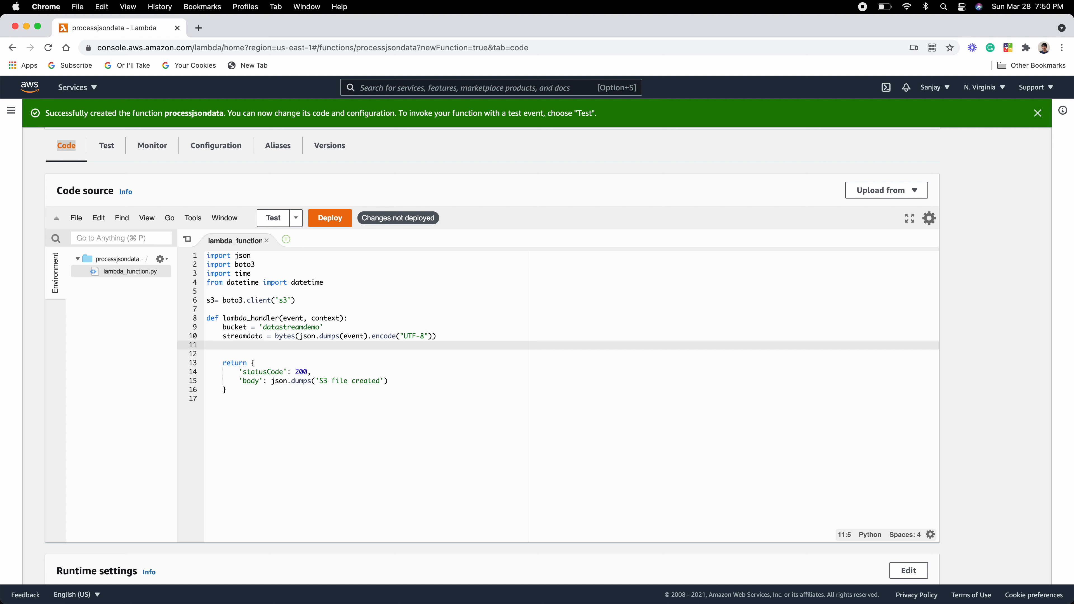
Below streamdata, add a timestamped file name: filename= str(time.time() * 1000)+".json"
text(filename=)
text(str(time.time() * 1000)+".json")
key(Return)
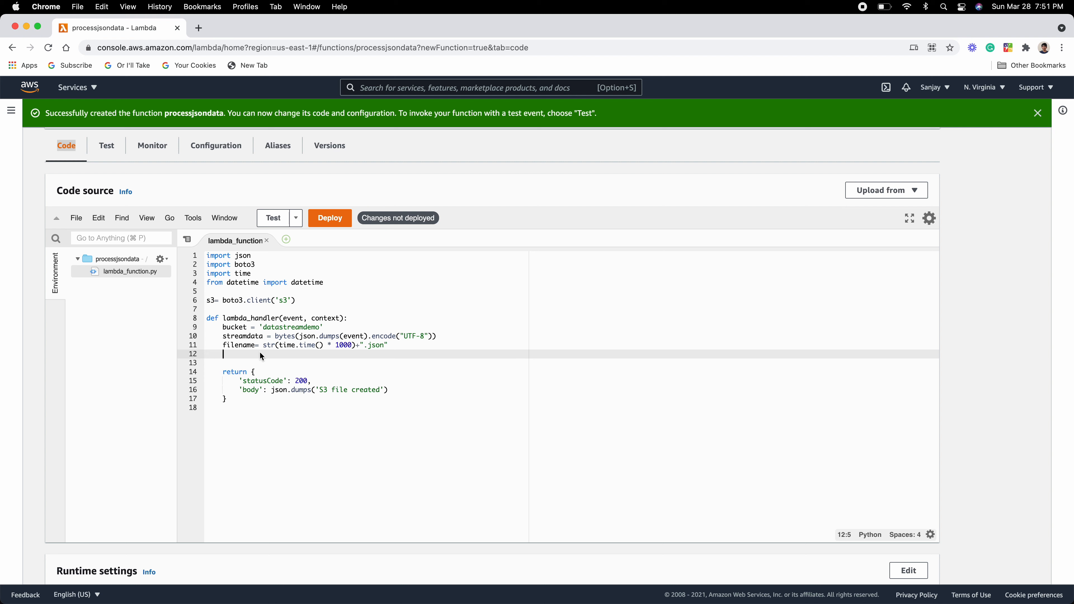
Add s3.put_object(Bucket=bucket, Key=tfilename, Body=streamdata) below the filename line and check its arguments against the variables
text(s3.put_object(Bucket=bucket, Key=tfilename, Body=streamdata))
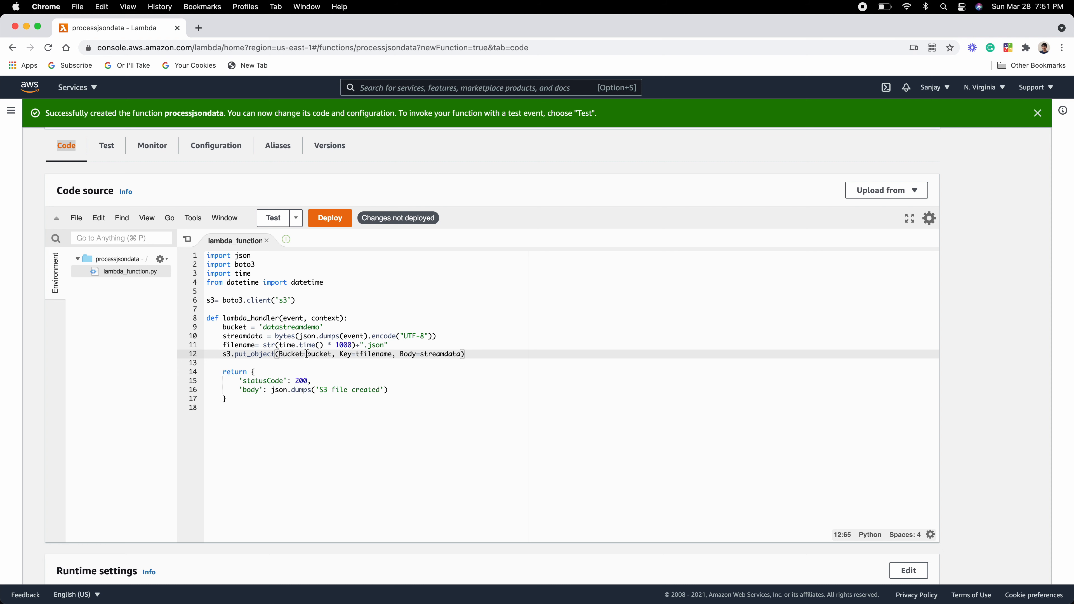
drag(312, 354, 328, 354)
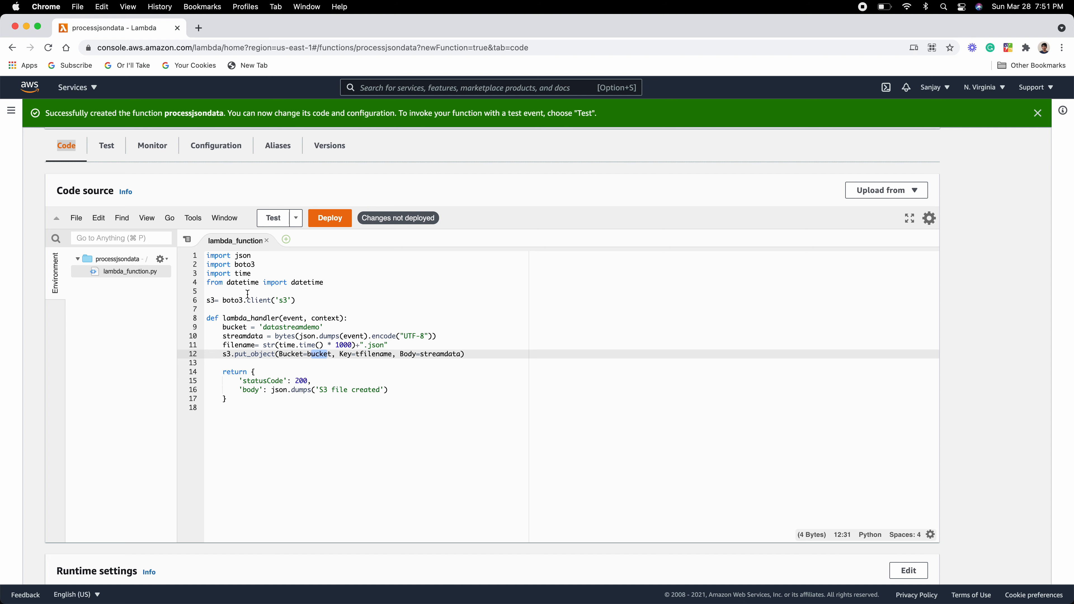
click(236, 328)
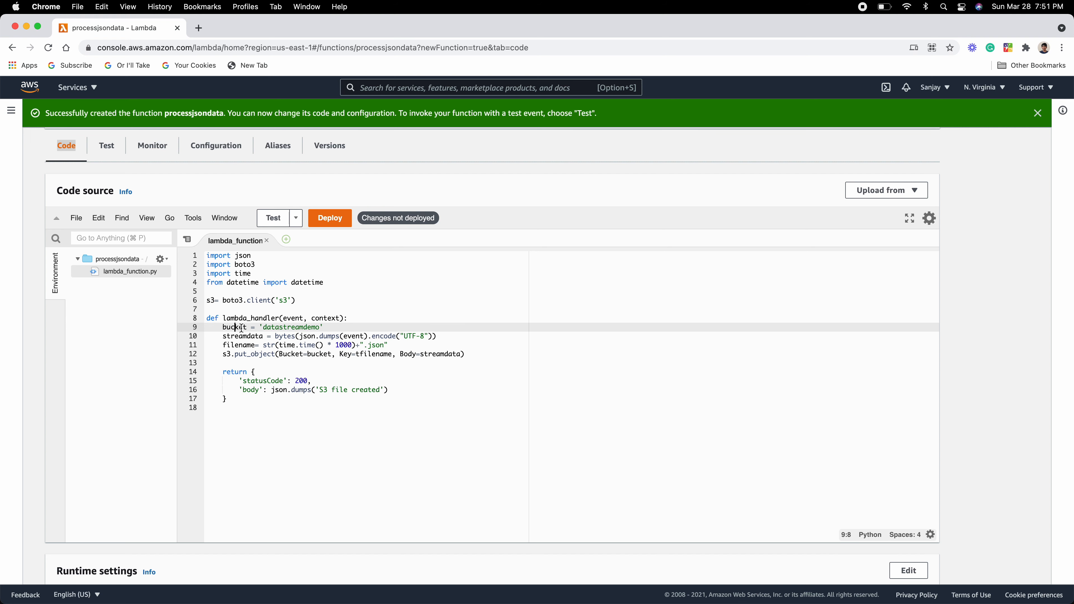
click(371, 355)
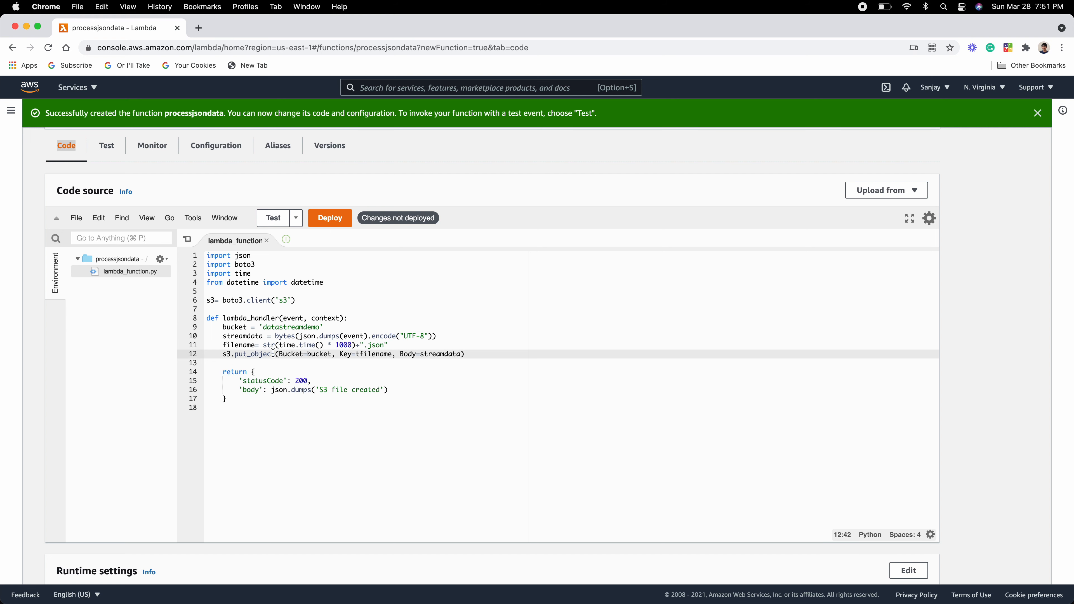
double_click(246, 346)
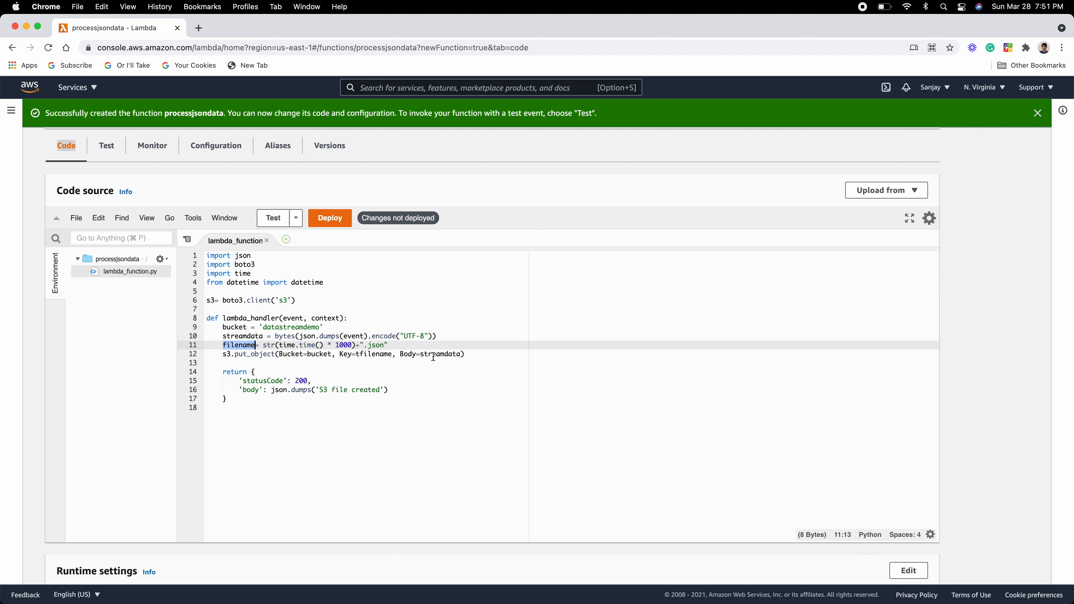
Correct the Key argument of s3.put_object to filename and deploy the function code
click(361, 355)
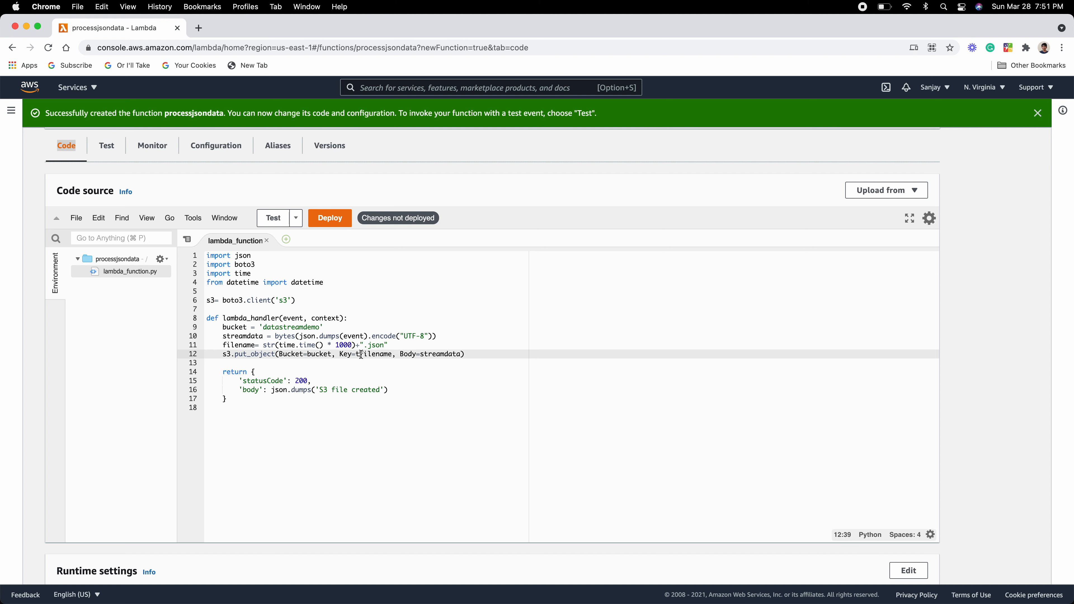
key(BackSpace)
click(243, 337)
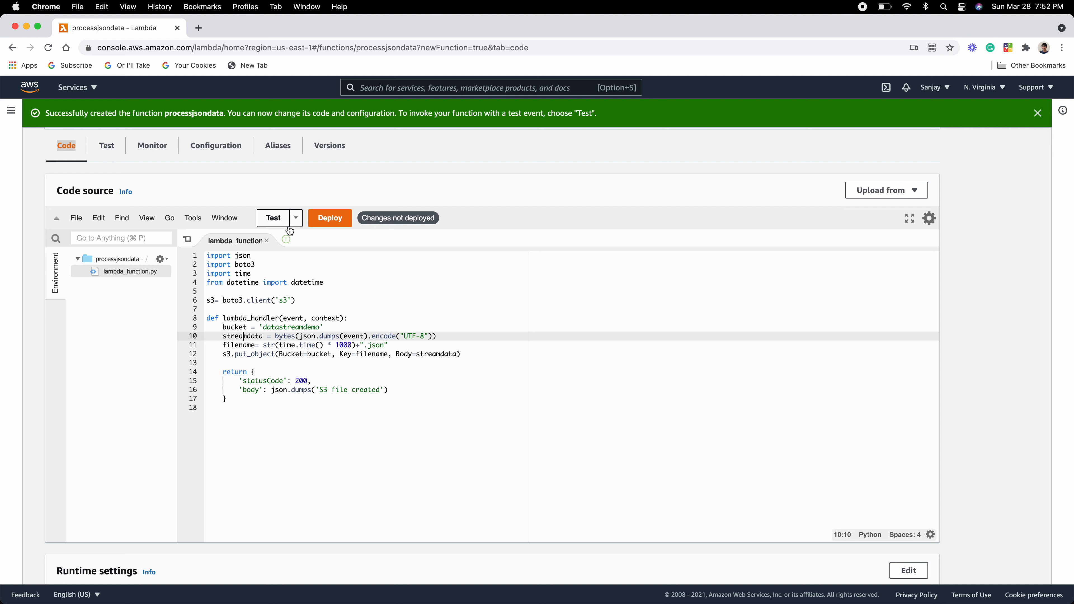
click(334, 219)
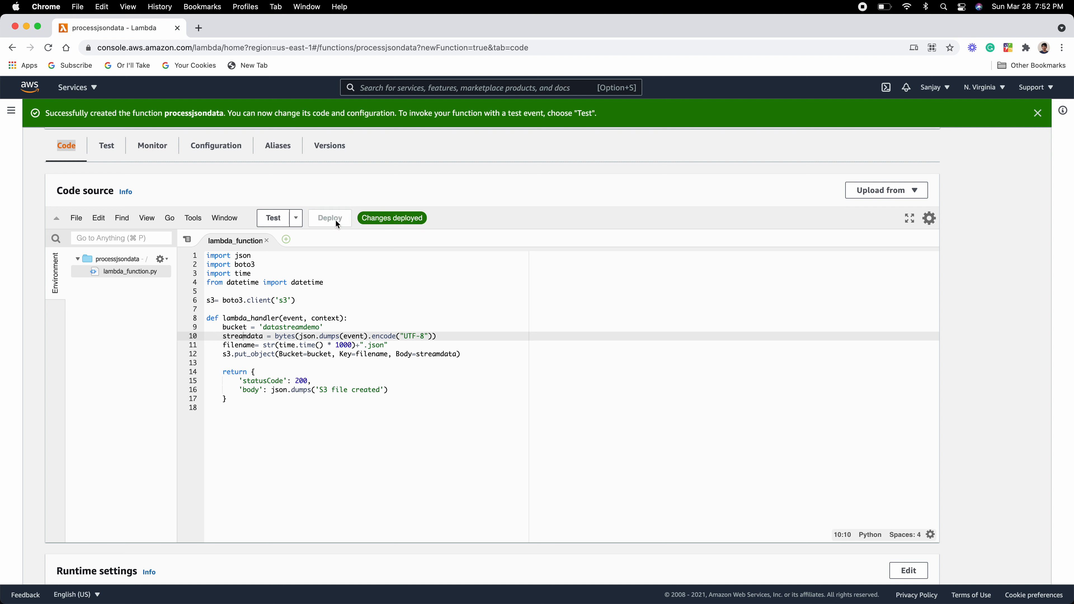
Create a new test event named somedata from the hello-world template
click(273, 218)
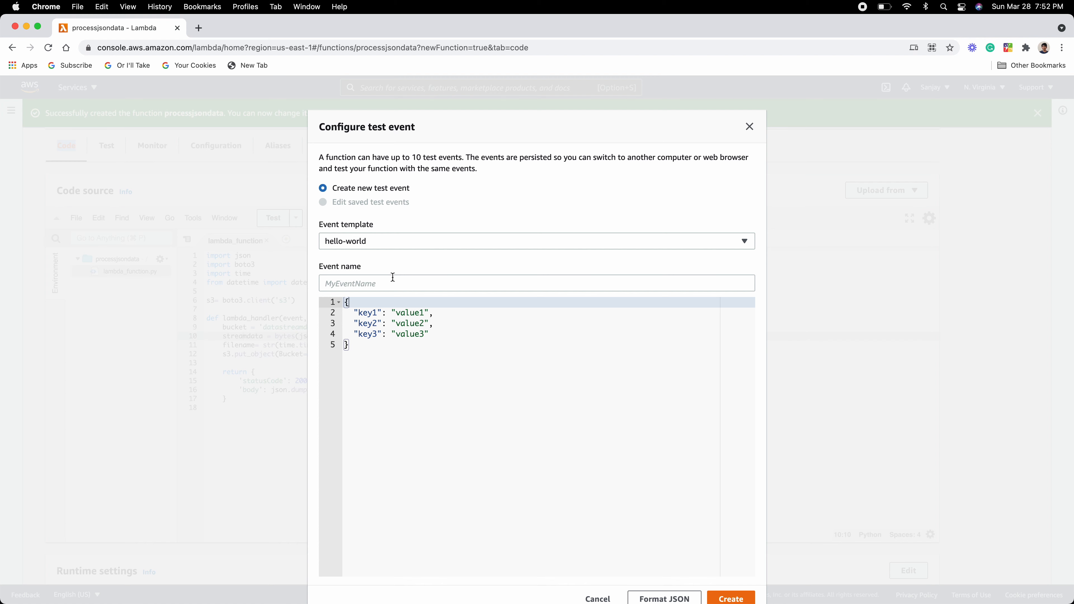
click(366, 285)
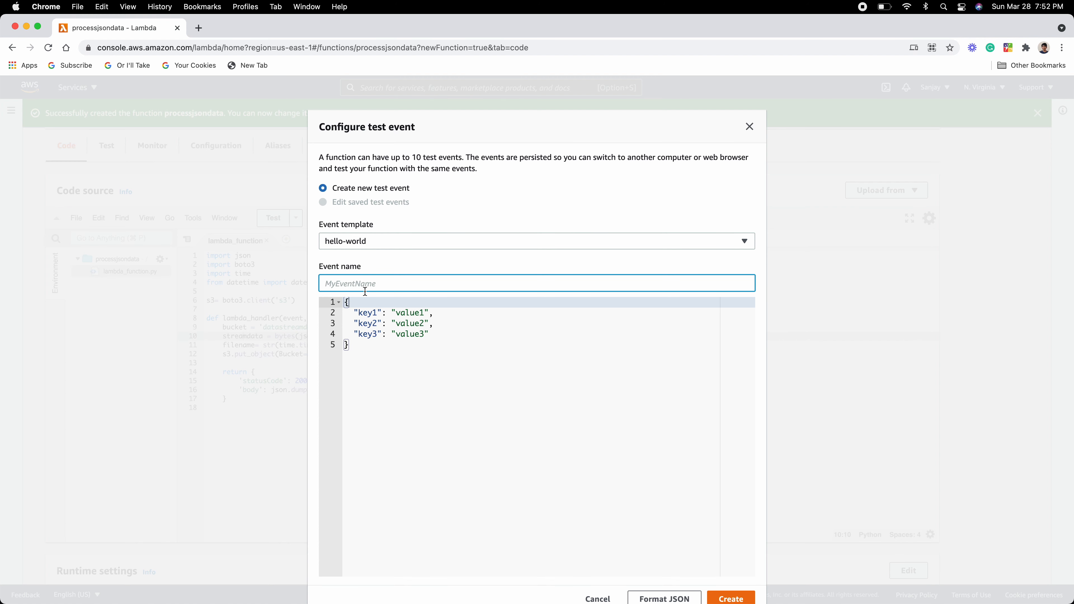
text(somedata)
click(741, 599)
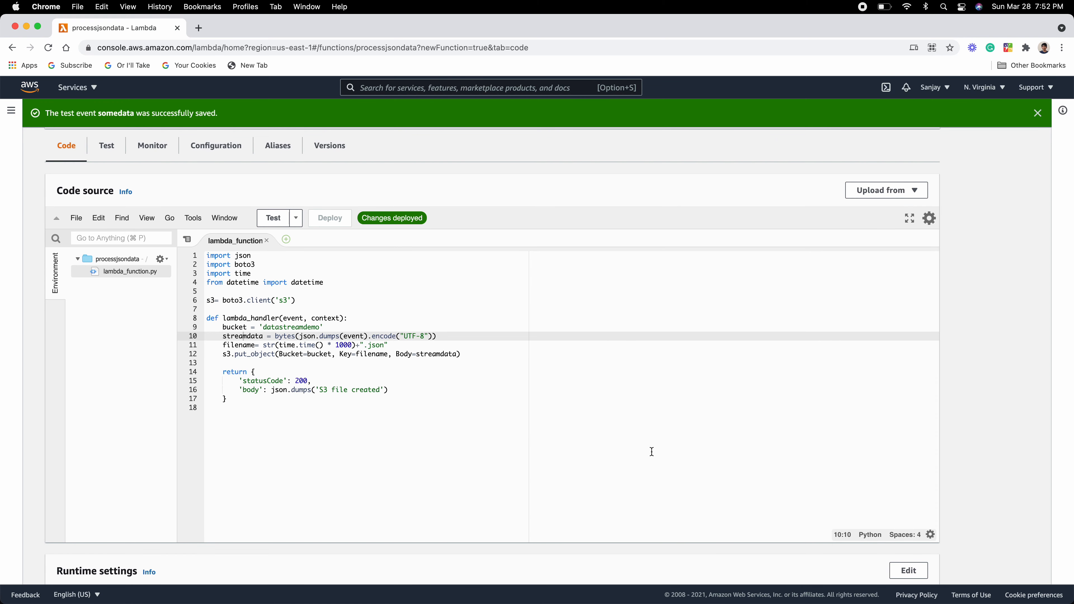
Run the somedata test and examine the error message and stack trace in the execution results
click(274, 219)
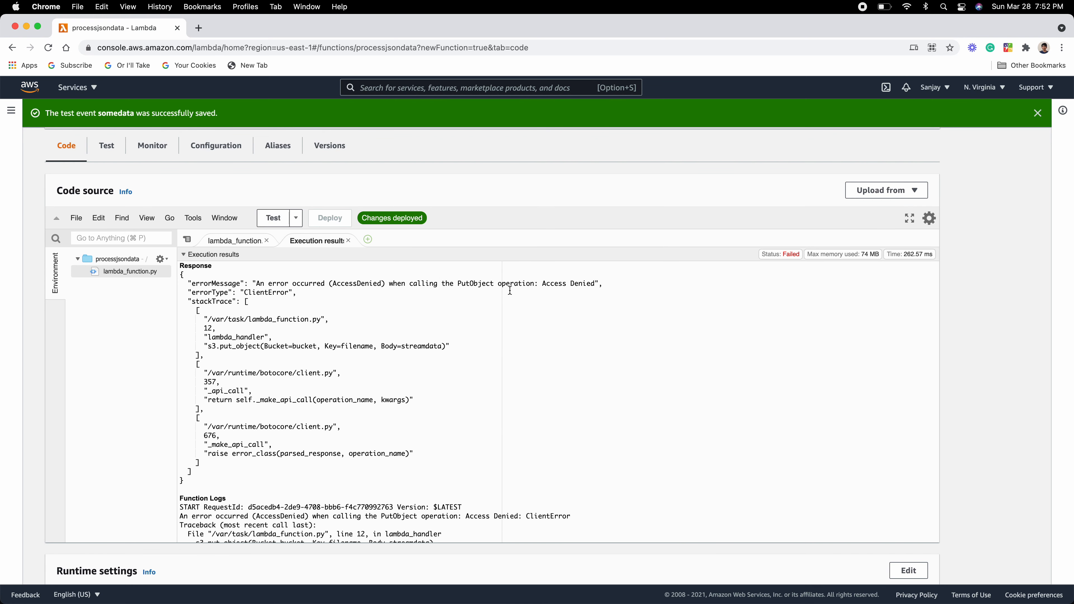
click(544, 284)
drag(544, 285, 600, 285)
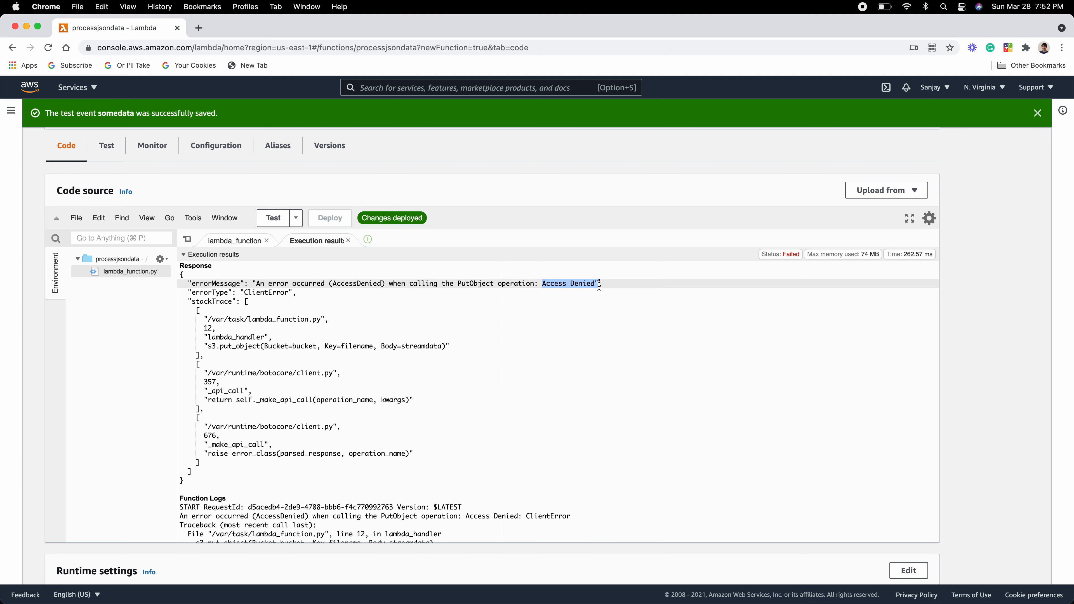
click(431, 317)
scroll(623, 214, down, 6)
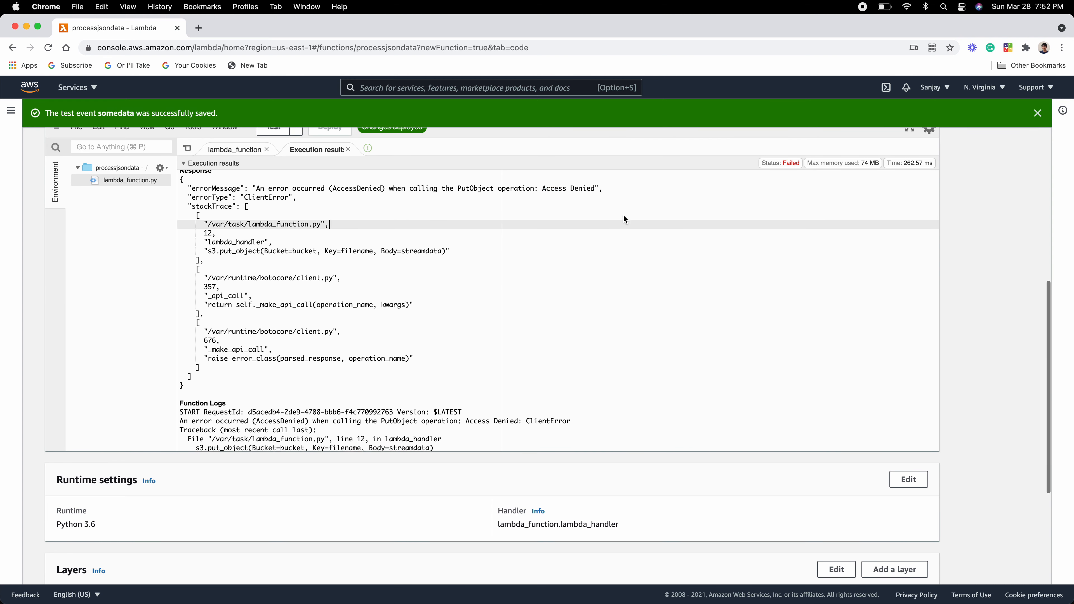
scroll(669, 404, up, 3)
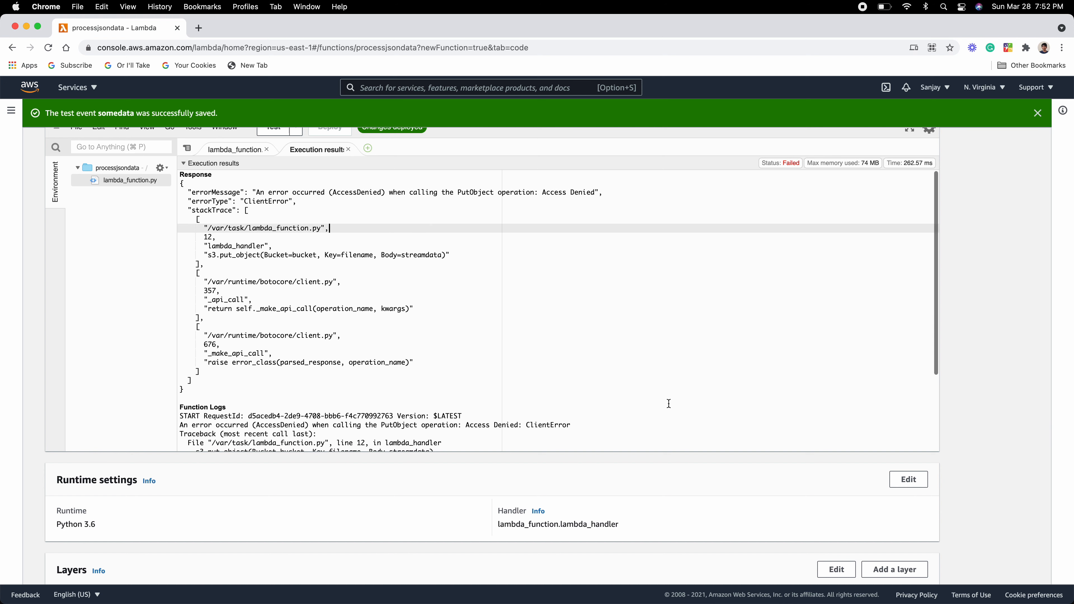
scroll(979, 427, down, 3)
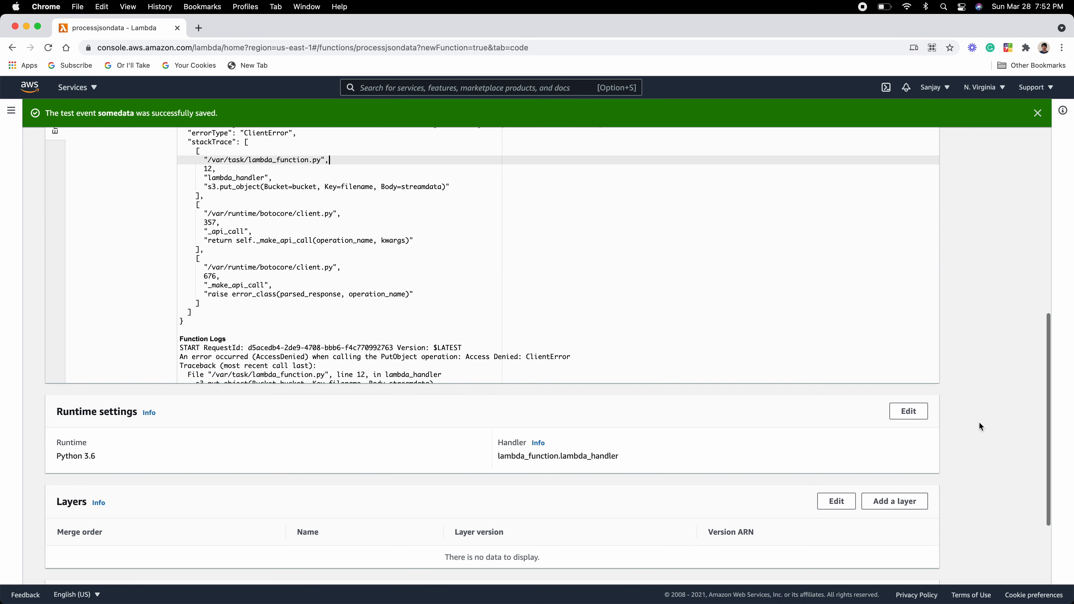
scroll(981, 426, down, 2)
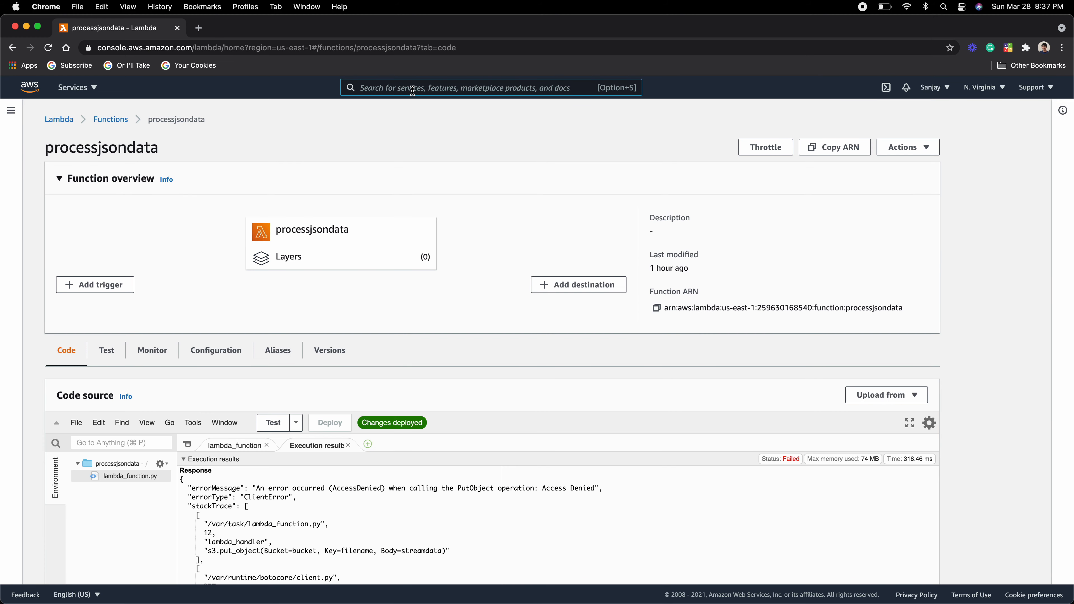
Go to IAM roles and start a new AWS service role with the Lambda use case, continuing to its permissions
click(413, 90)
text(roles)
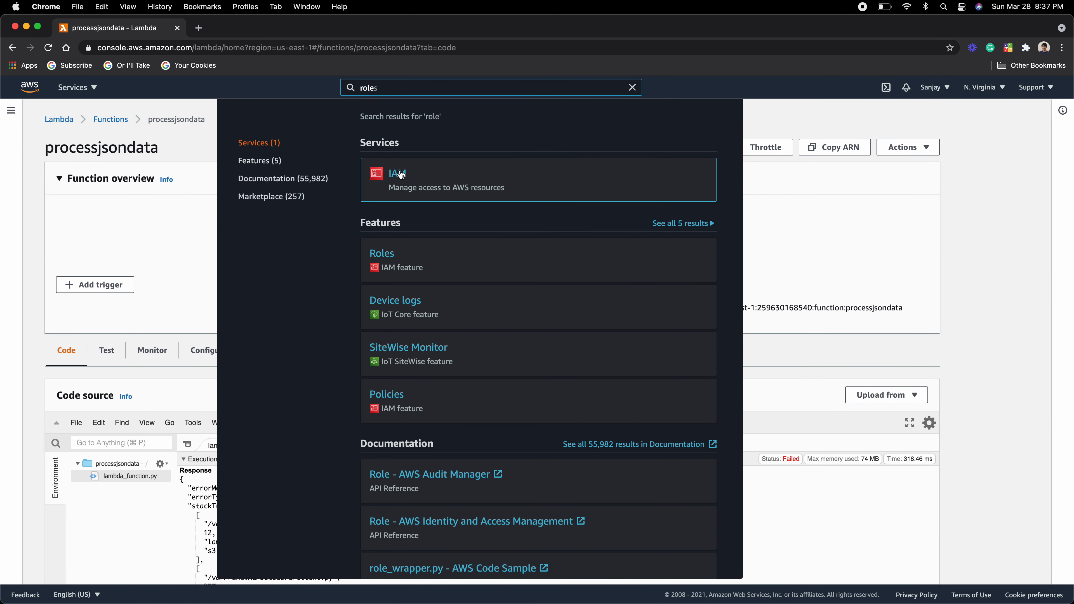
click(401, 175)
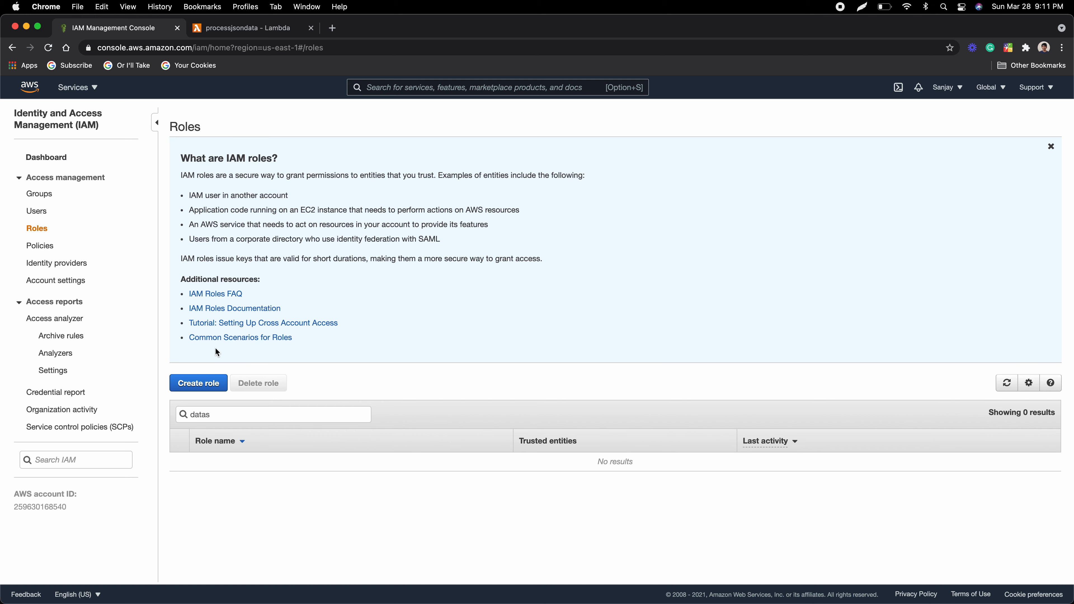
click(198, 383)
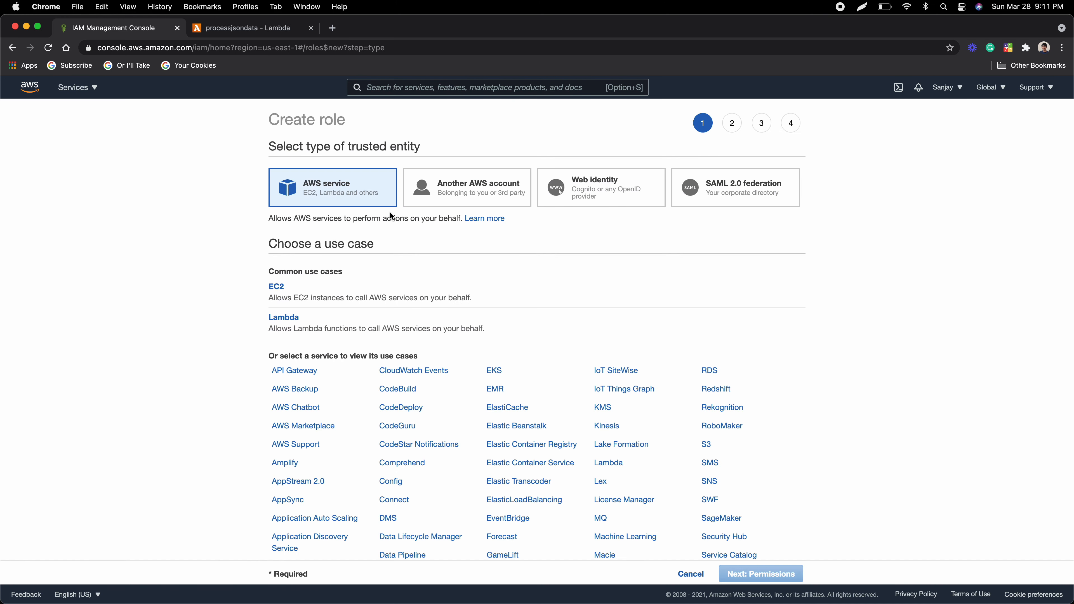
click(318, 324)
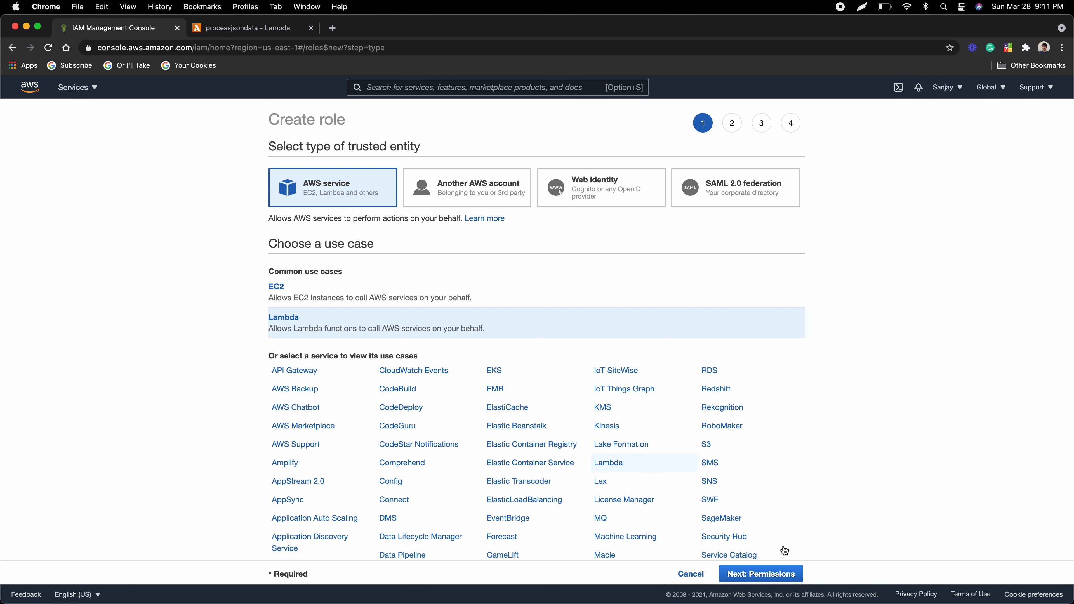
click(764, 574)
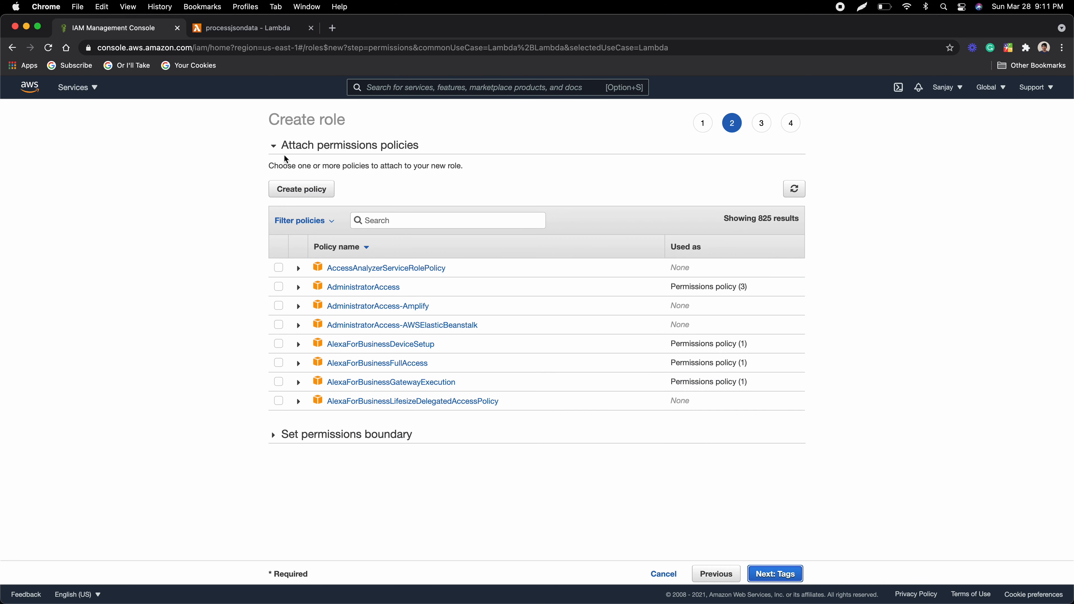
Start creating a new permissions policy for the role and choose S3 as its service
click(306, 190)
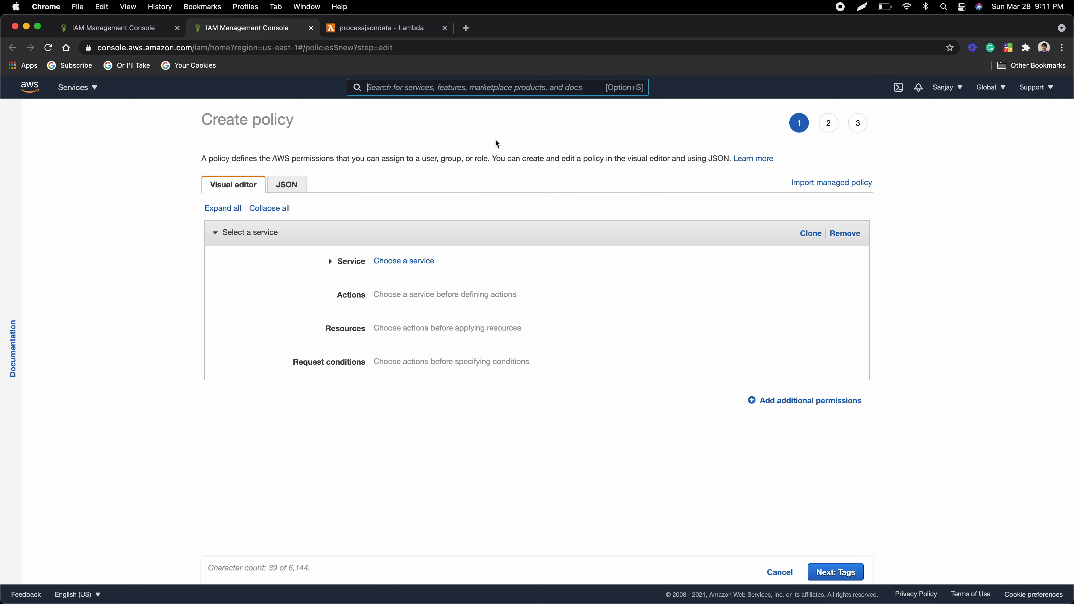
click(423, 261)
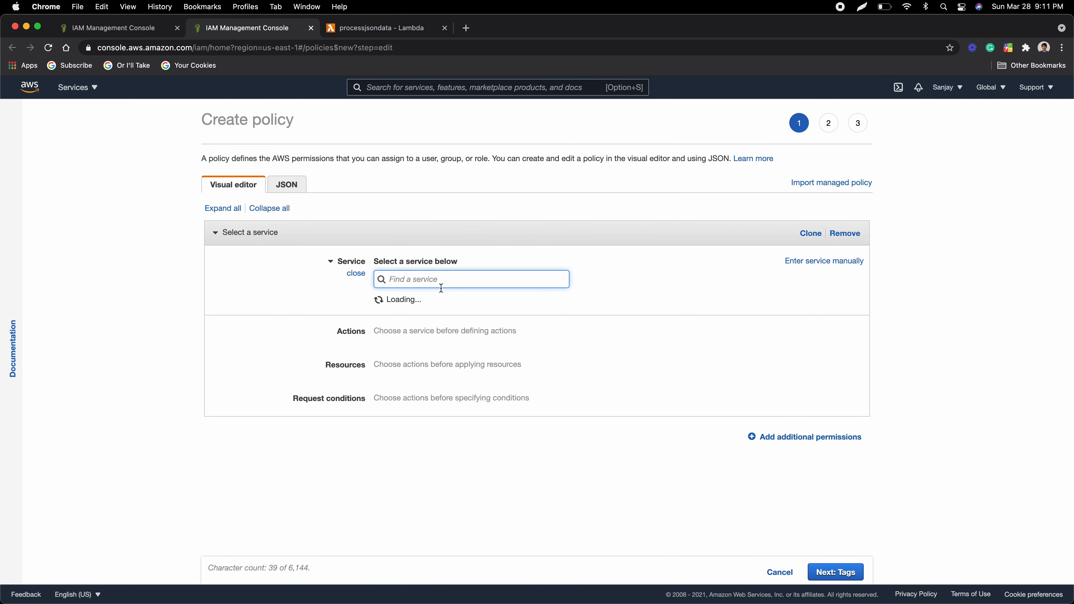
text(s3)
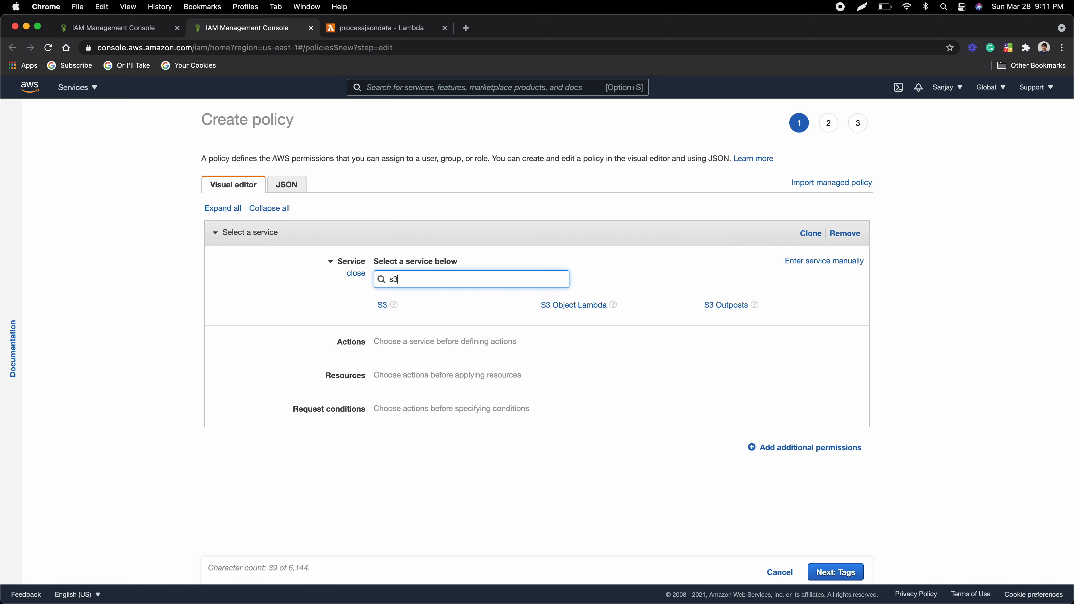
click(382, 305)
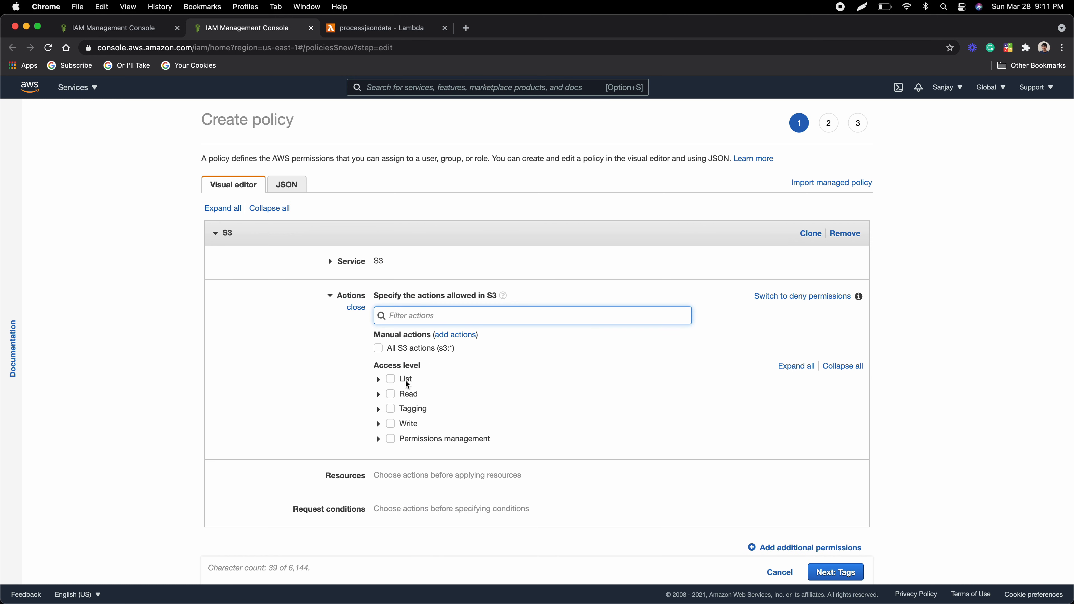
Allow all S3 actions in the policy and apply it to all resources
click(379, 349)
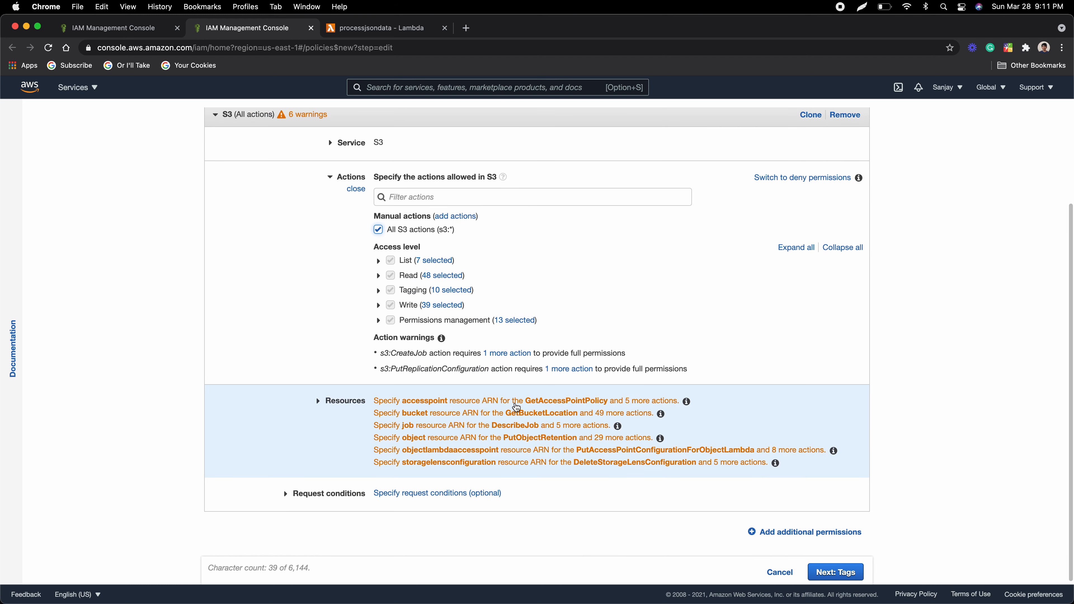
click(522, 416)
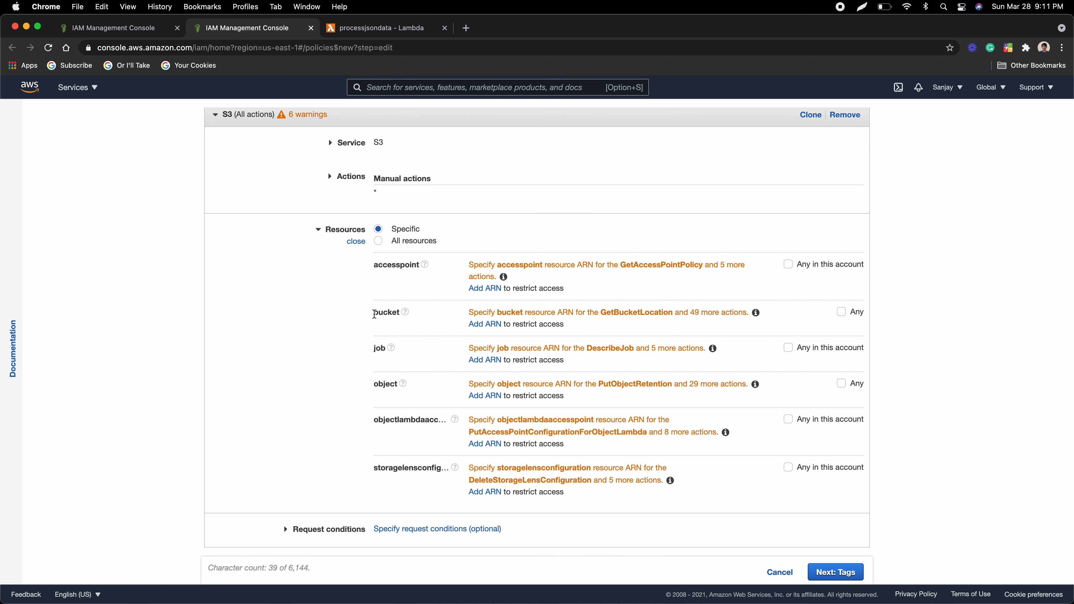
click(378, 242)
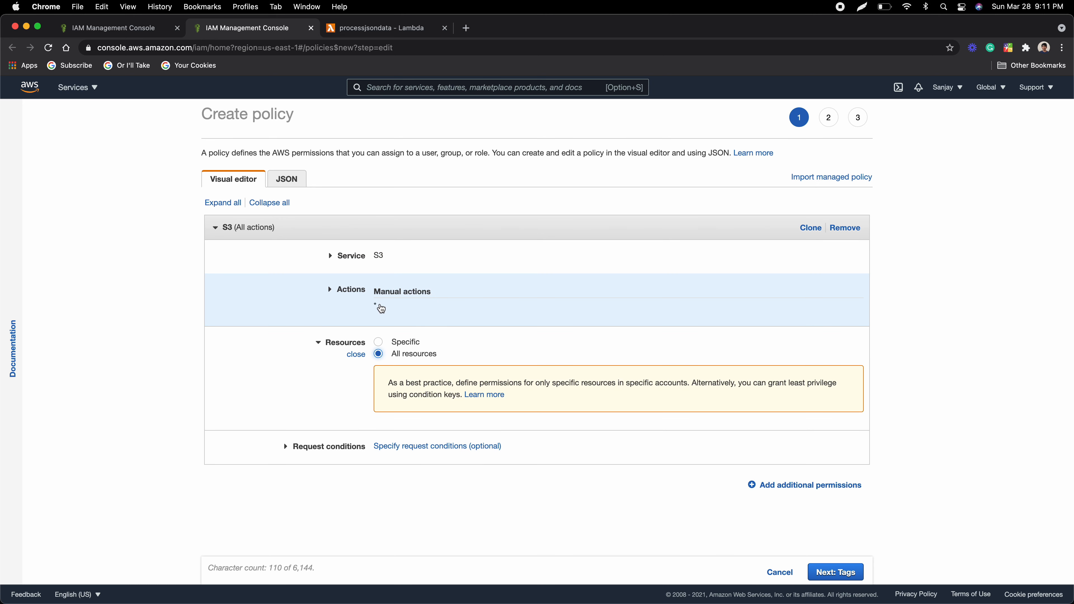
Replace the all-actions permission with only the PutObject action from the Write access level
click(377, 306)
click(384, 343)
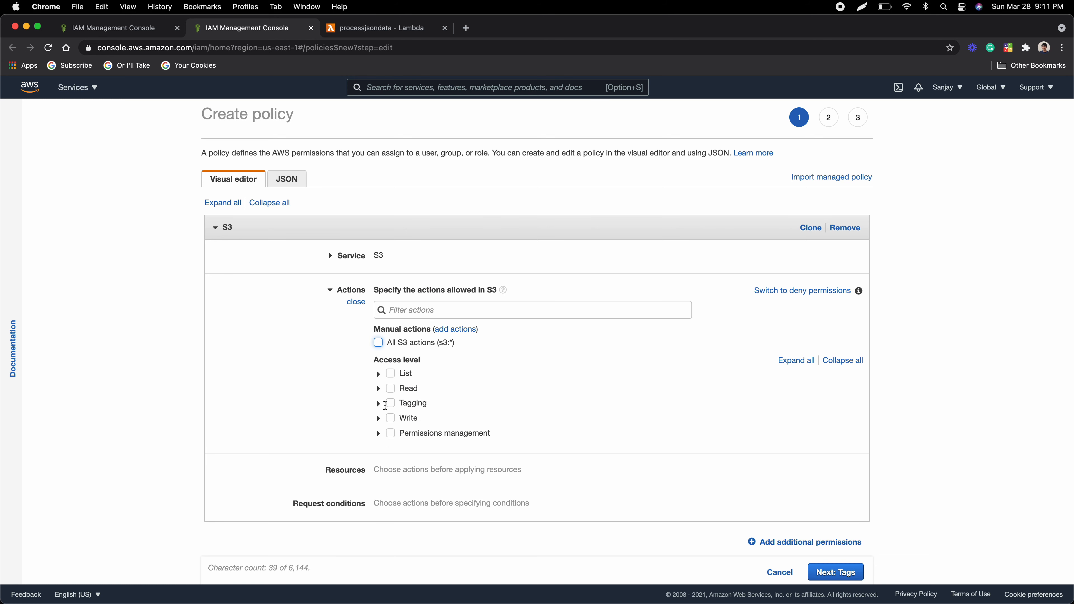
click(378, 419)
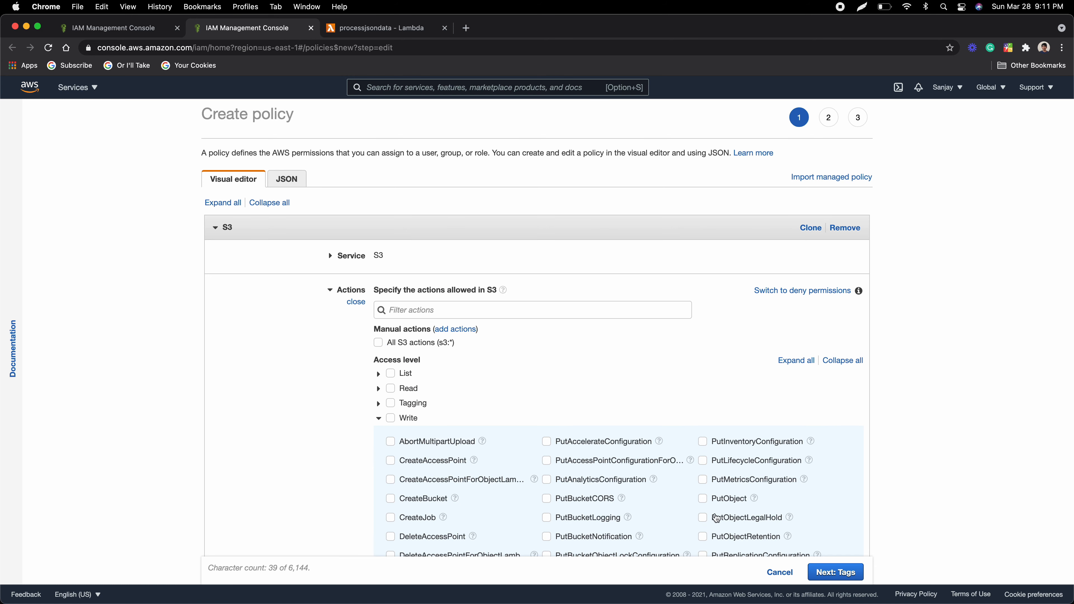
click(702, 499)
scroll(787, 442, down, 5)
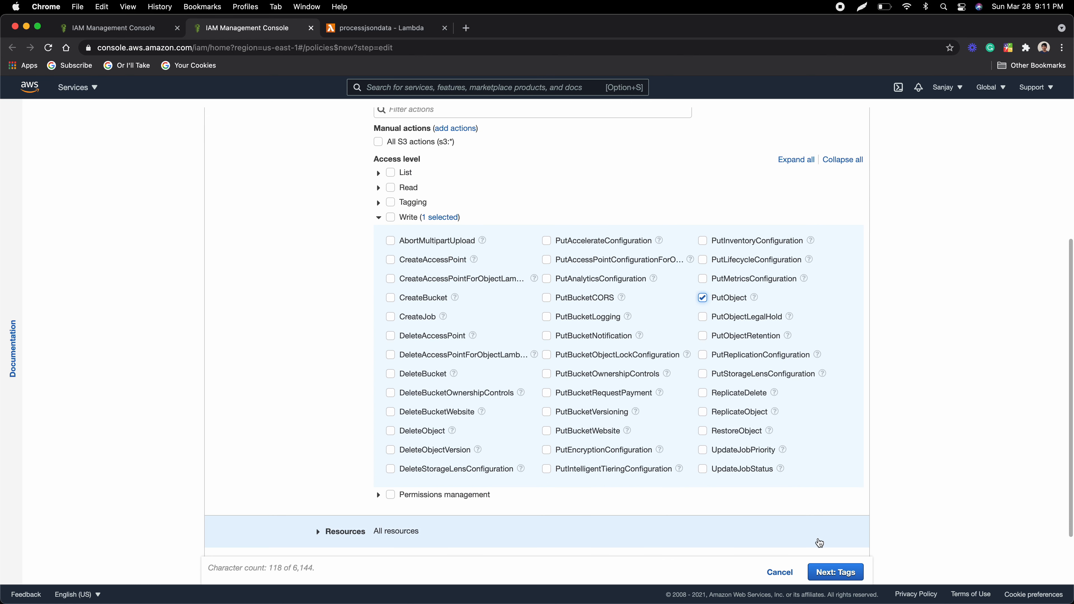
scroll(833, 480, down, 2)
Skip the tags, name the policy datastreampolicy and create it
click(829, 572)
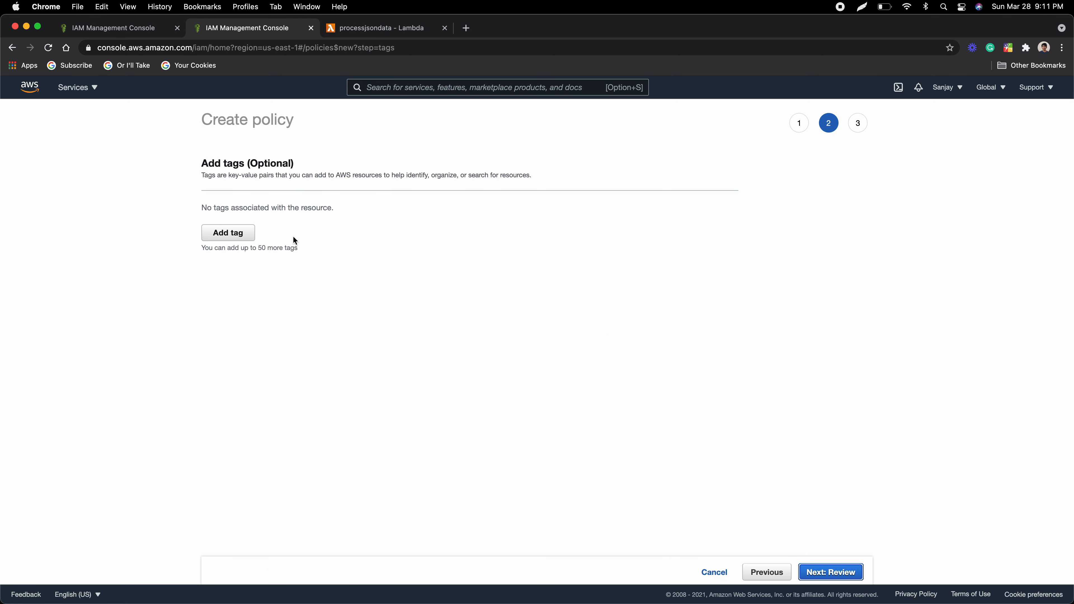
click(833, 577)
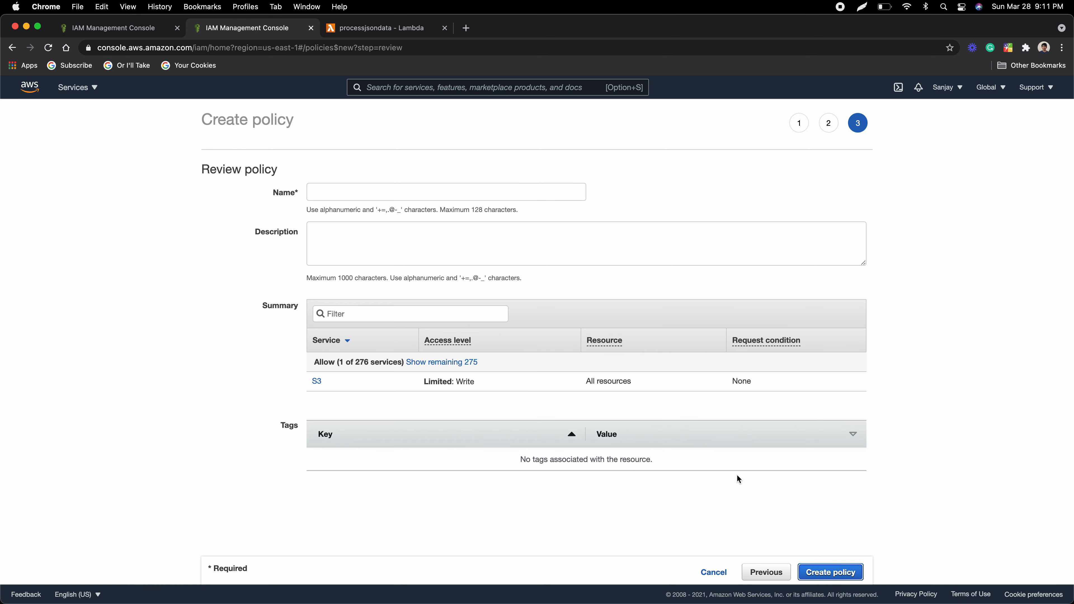
text(datastrea)
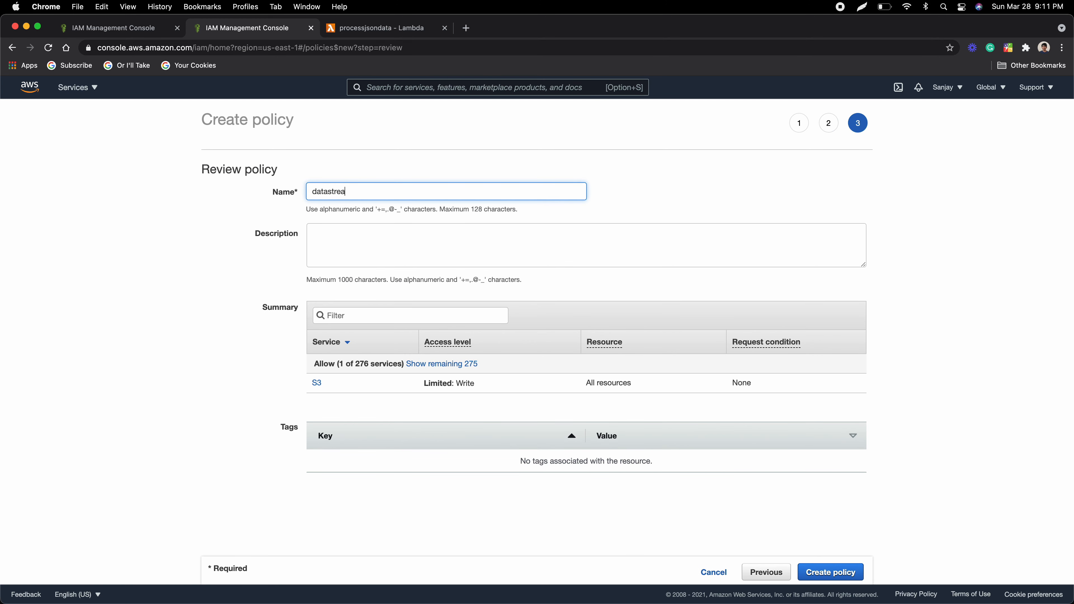
text(mpolicy)
click(843, 569)
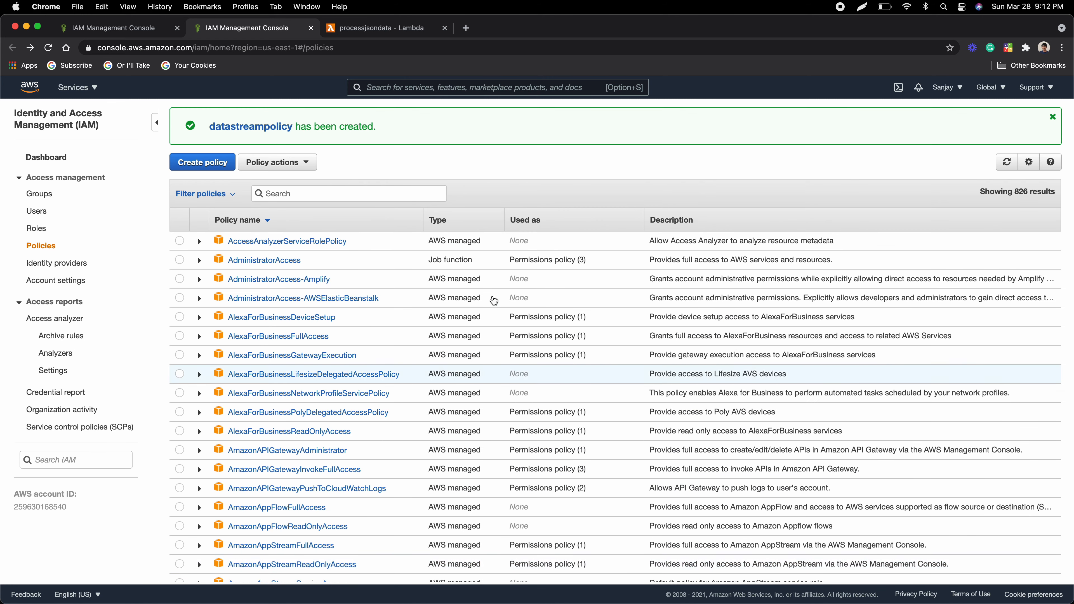
Open datastreampolicy for editing and add an additional permission block with Kinesis as its service
click(266, 127)
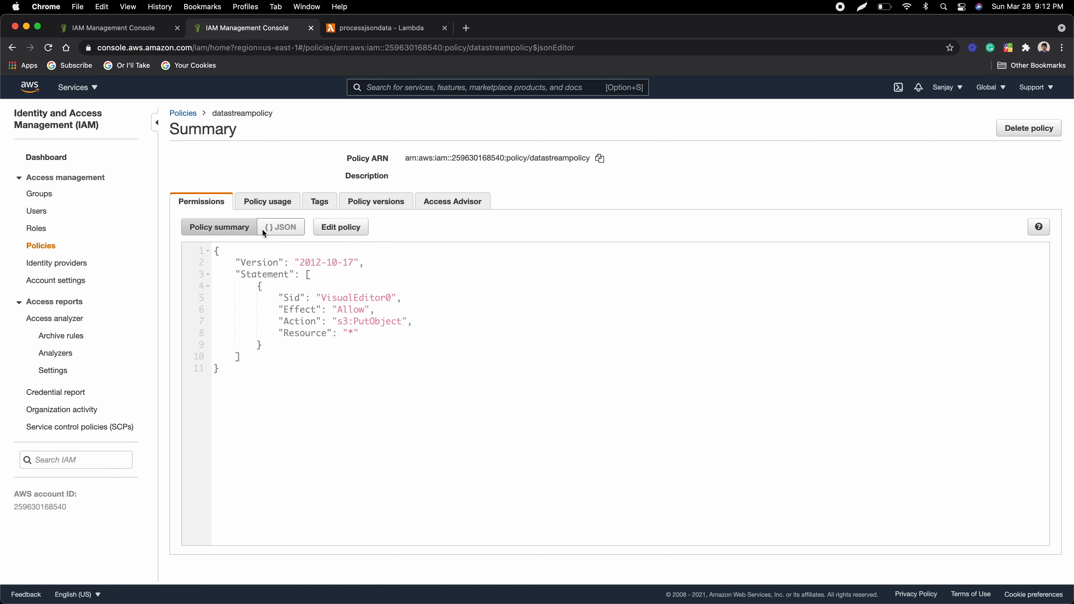
click(342, 228)
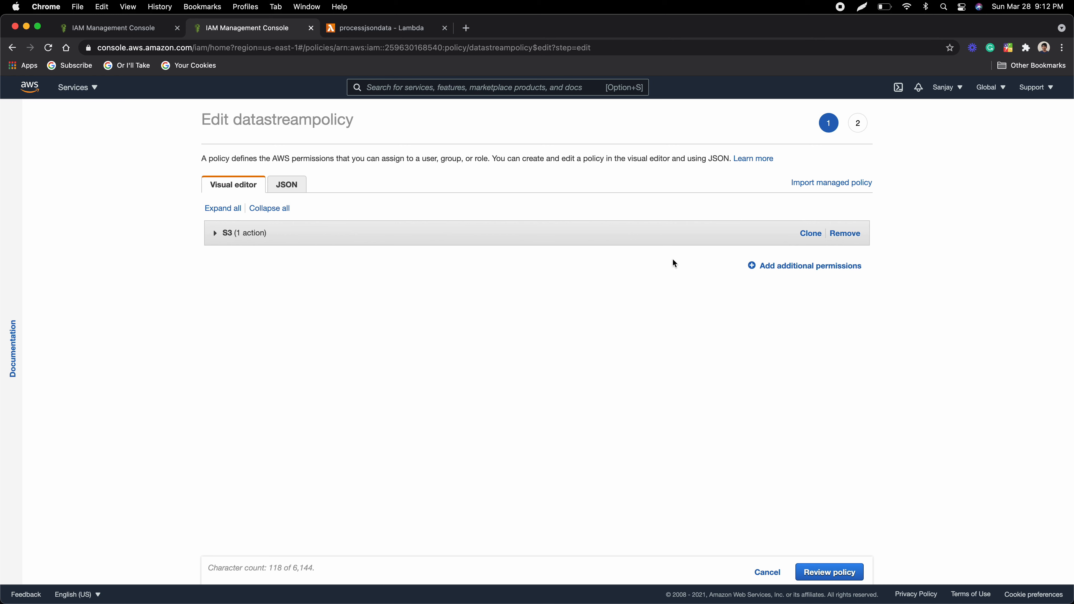
click(798, 266)
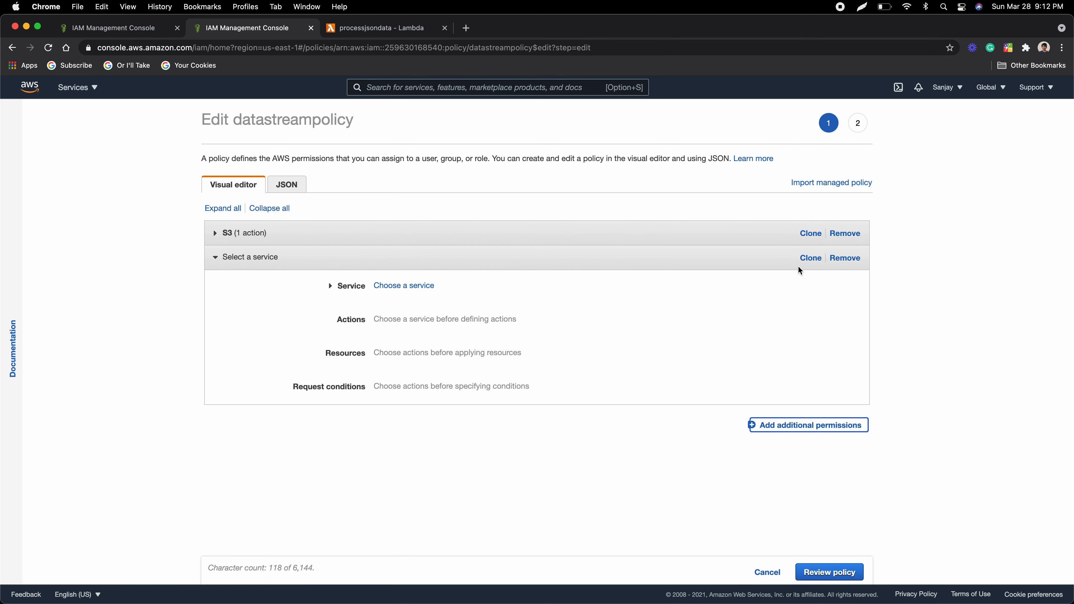
click(394, 288)
text(kine)
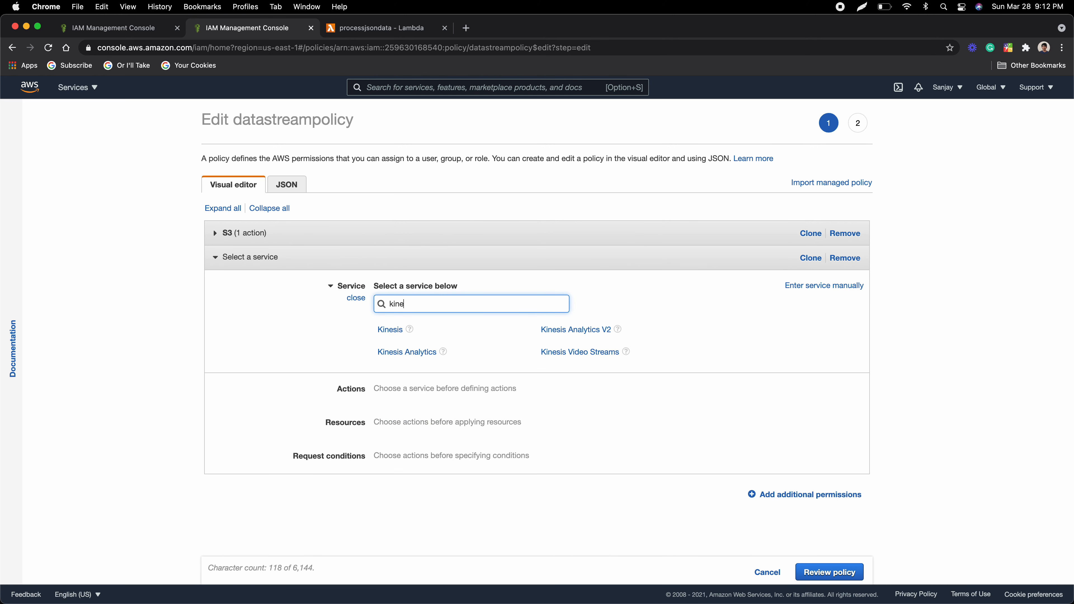
click(391, 329)
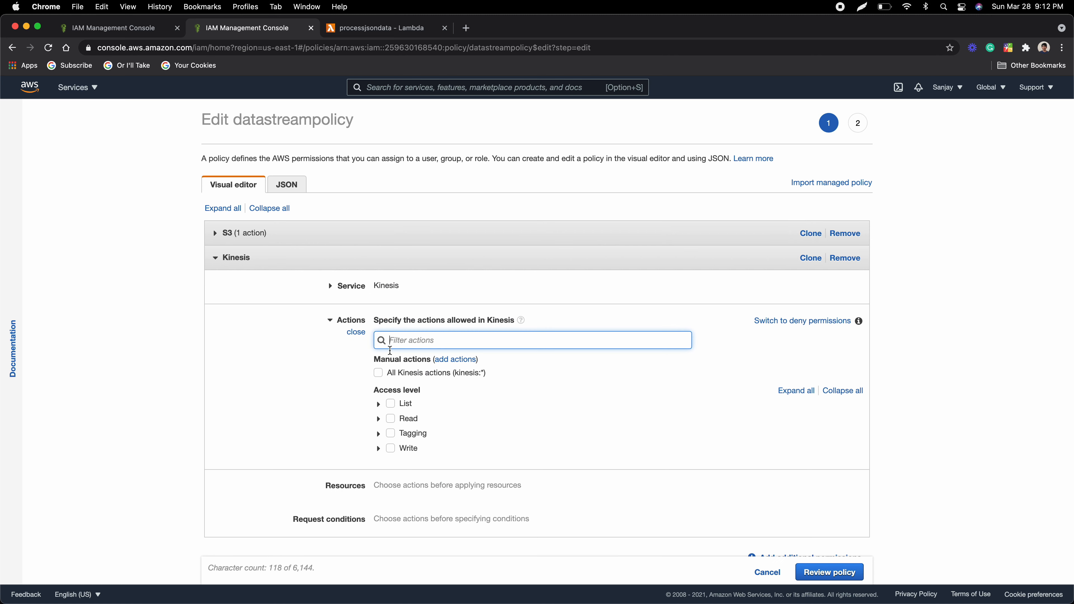
Allow all Kinesis actions on all resources and save the changes to the policy
click(378, 372)
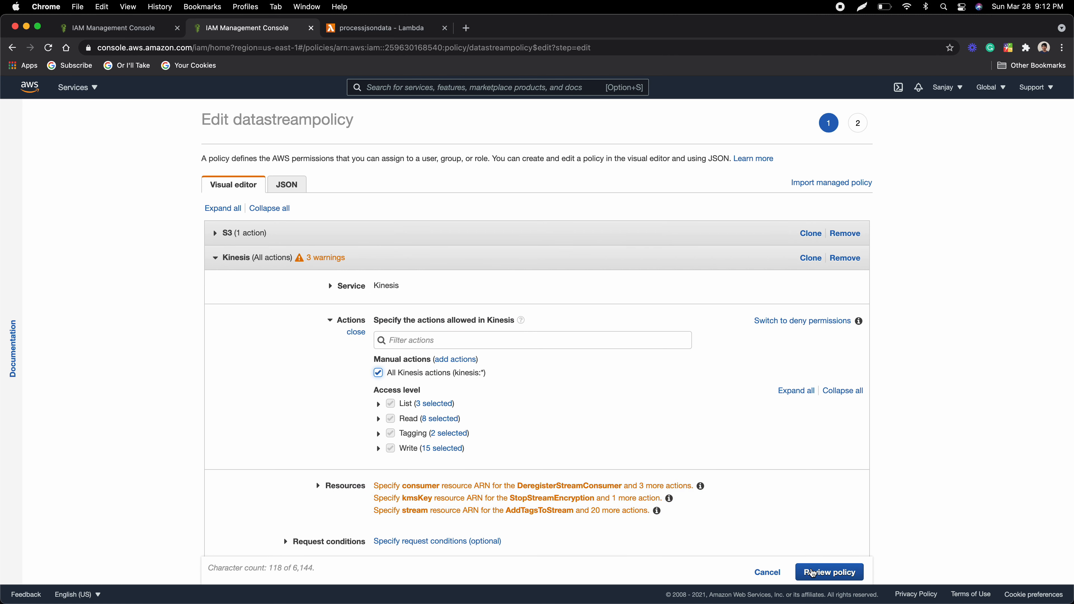
click(628, 508)
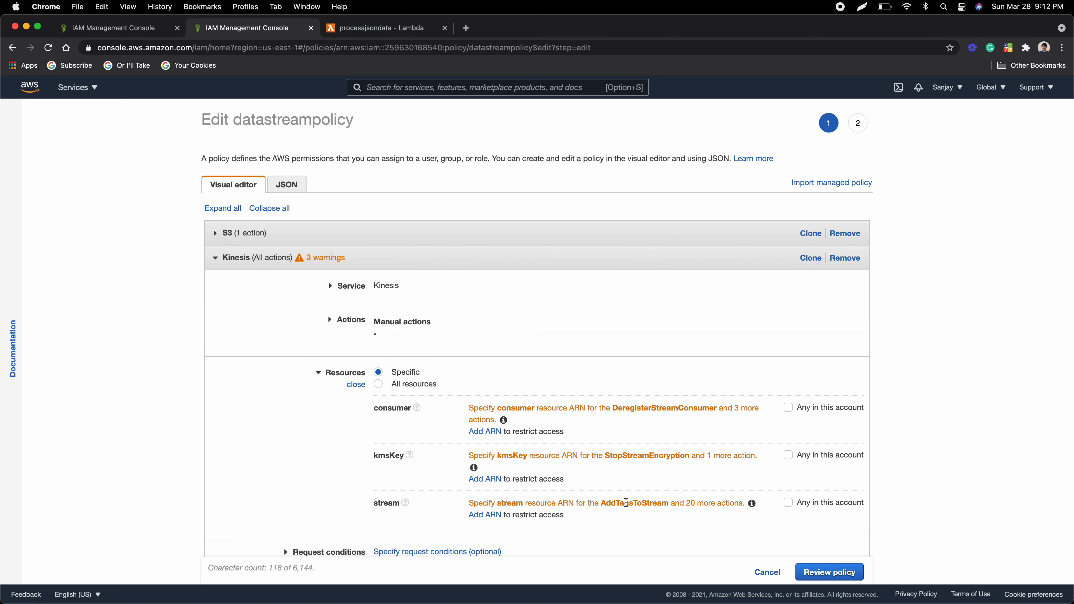
click(407, 386)
click(847, 574)
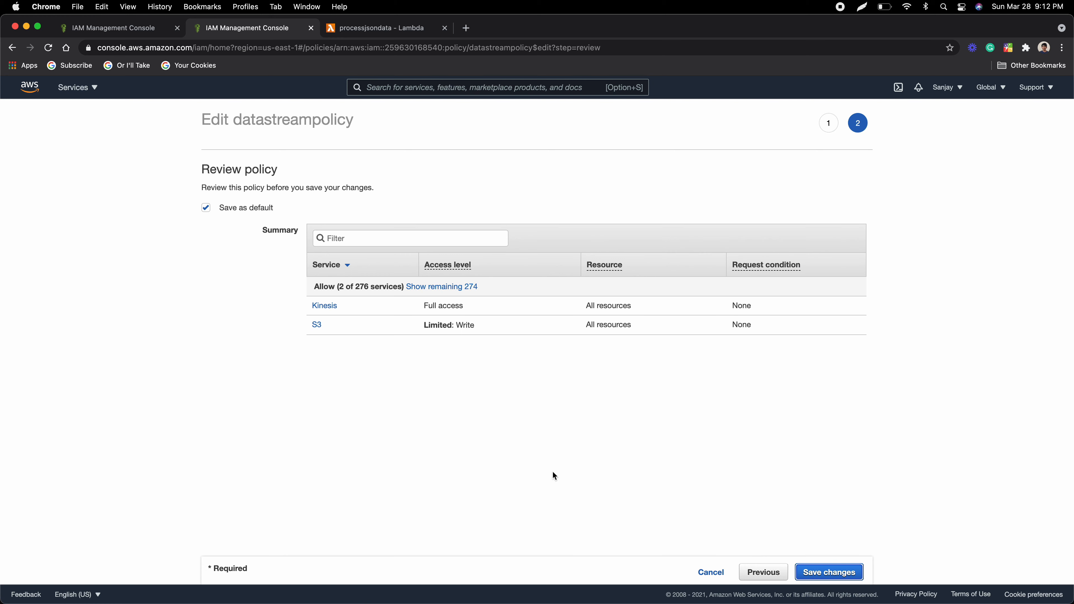
click(824, 573)
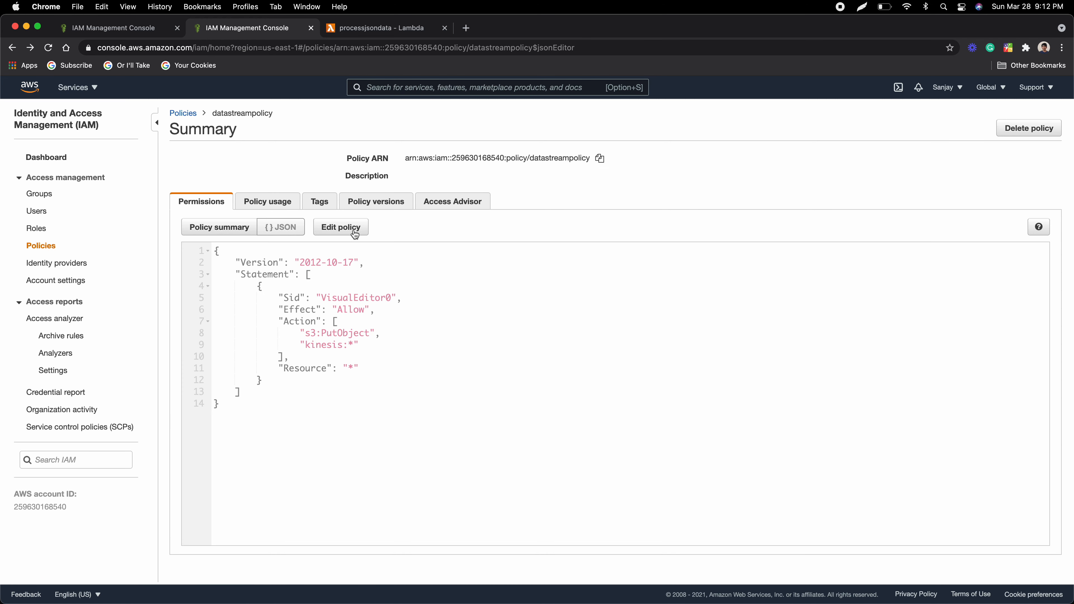
Edit datastreampolicy again and add another permission block with Kinesis Analytics as its service
click(360, 232)
click(770, 291)
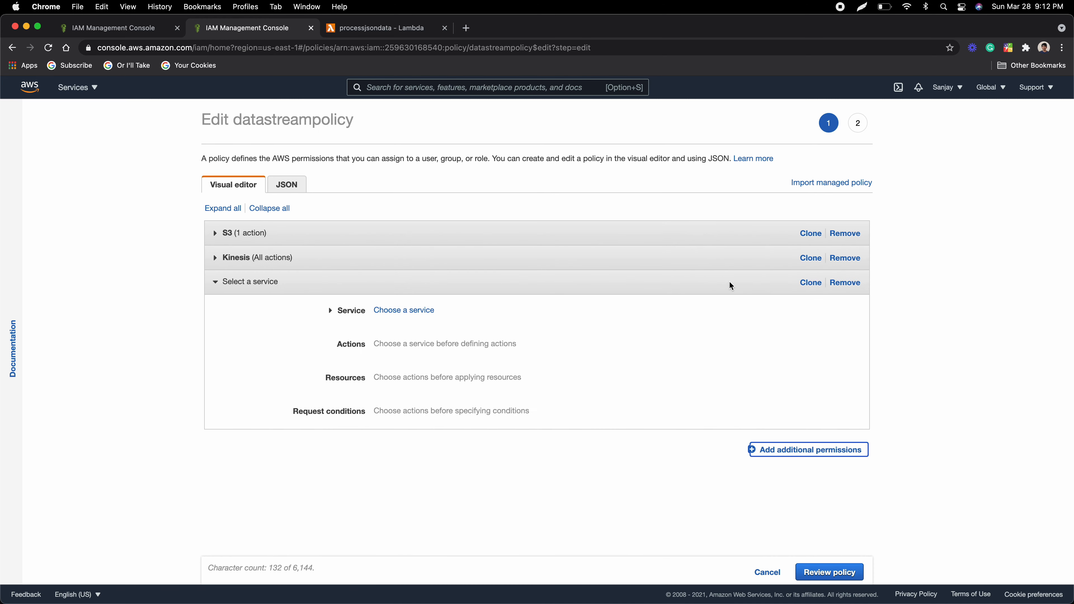
click(401, 322)
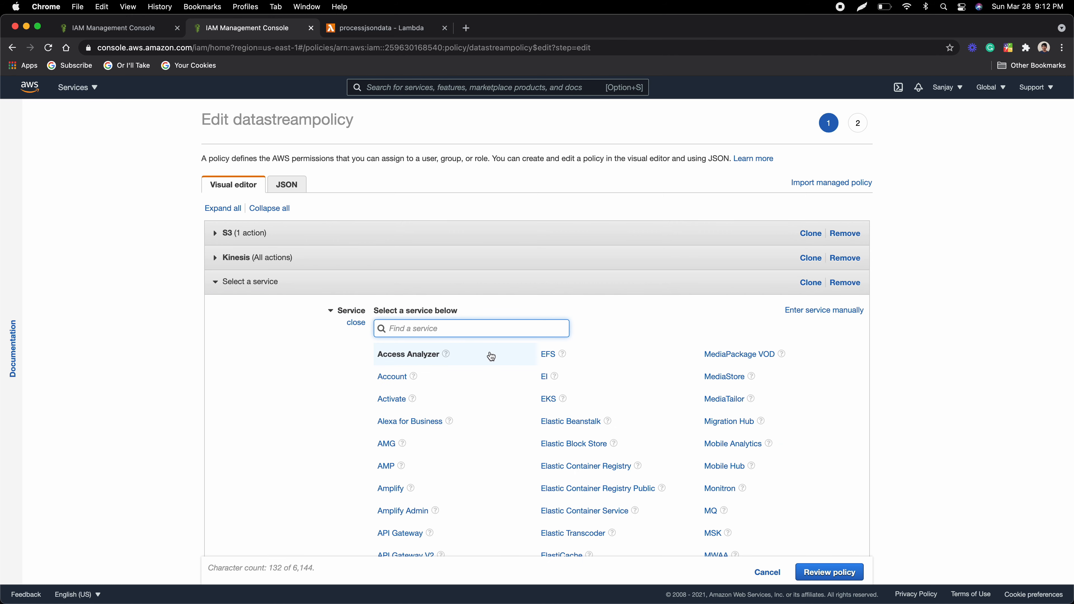
text(kine)
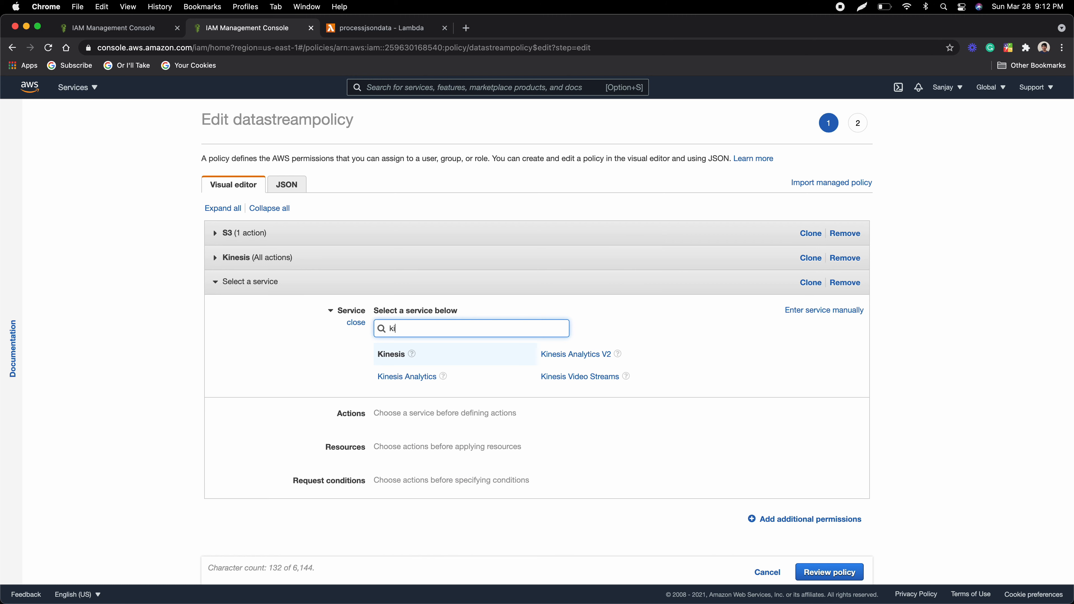
click(414, 371)
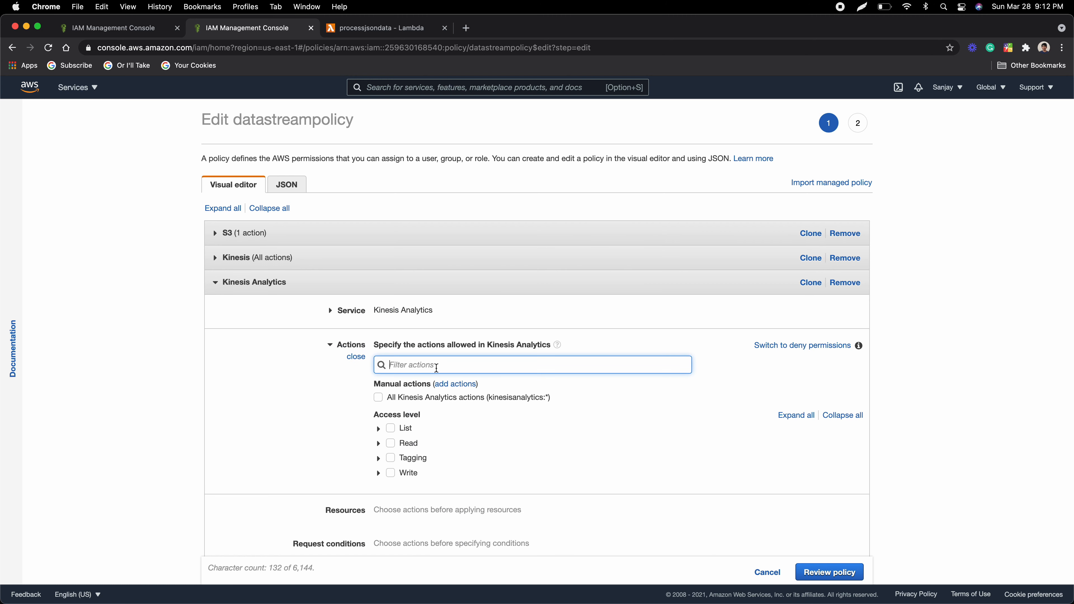
Allow all Kinesis Analytics actions on all resources and save the policy changes
click(378, 398)
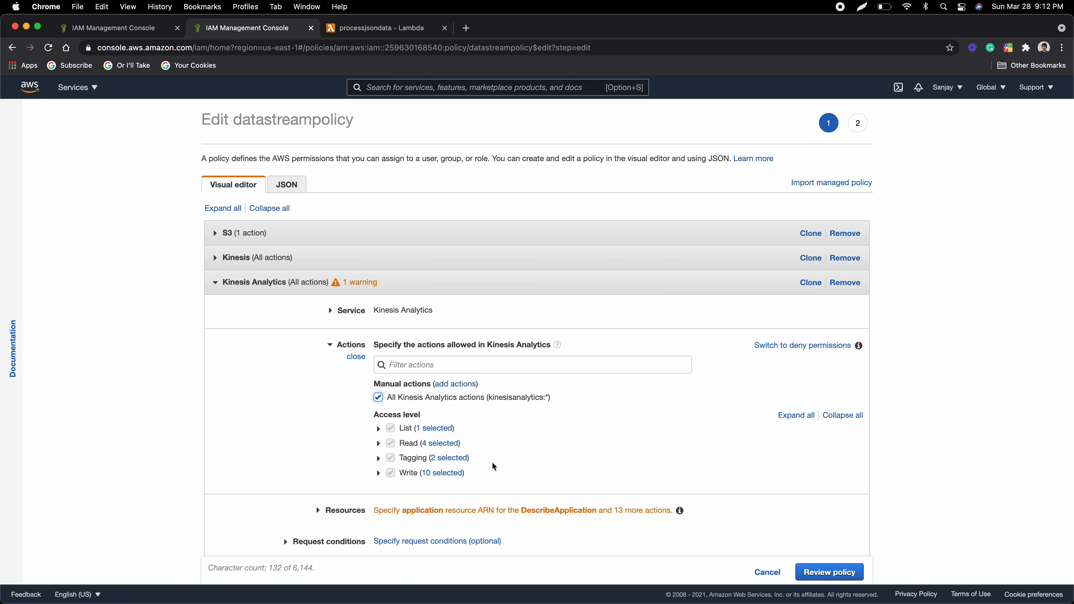
click(557, 510)
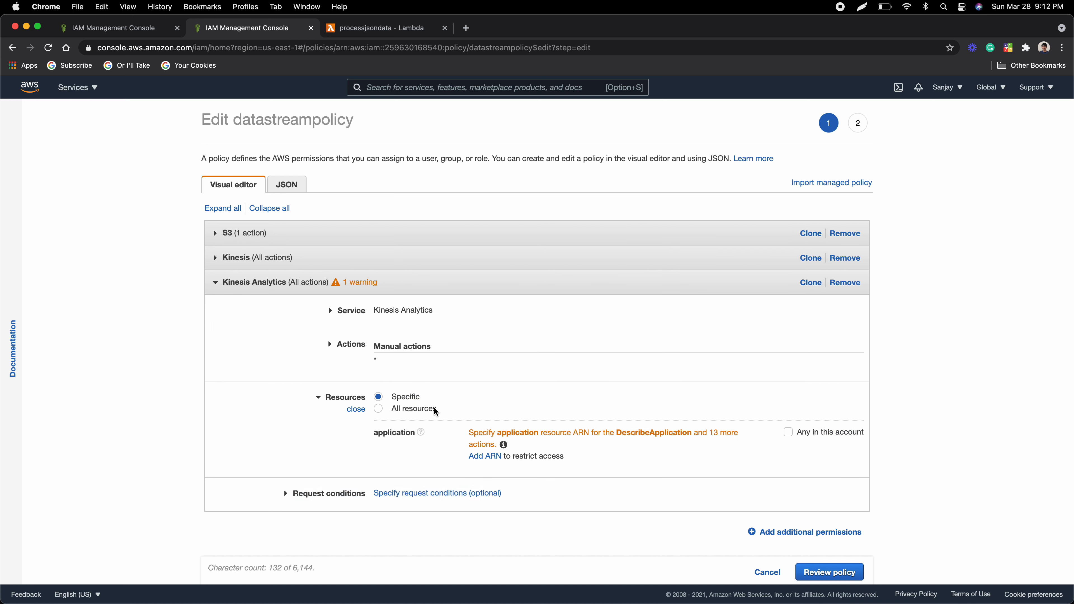
click(423, 407)
click(849, 567)
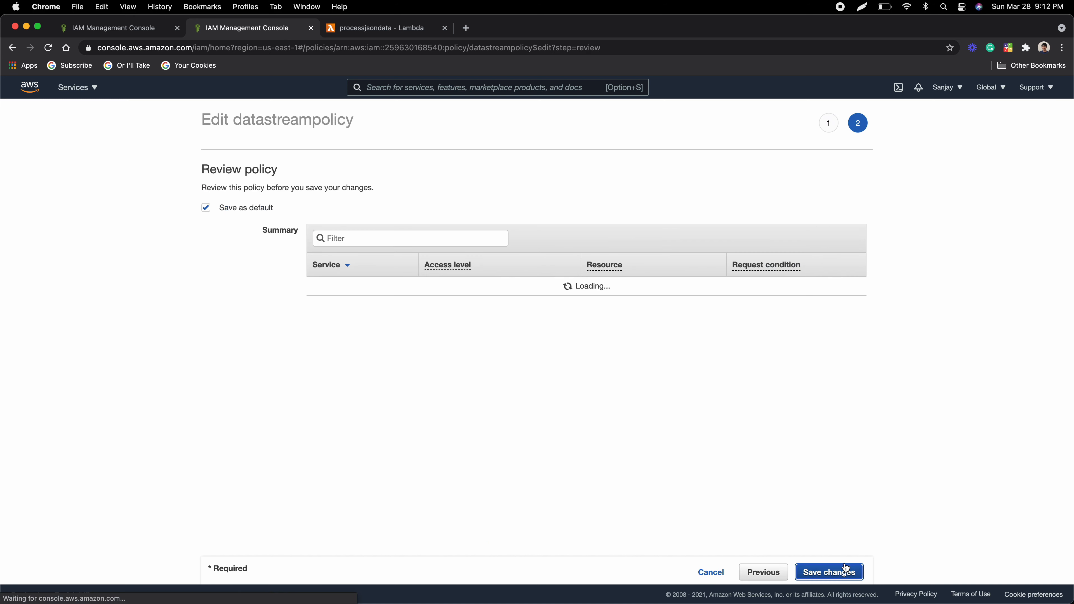
click(843, 574)
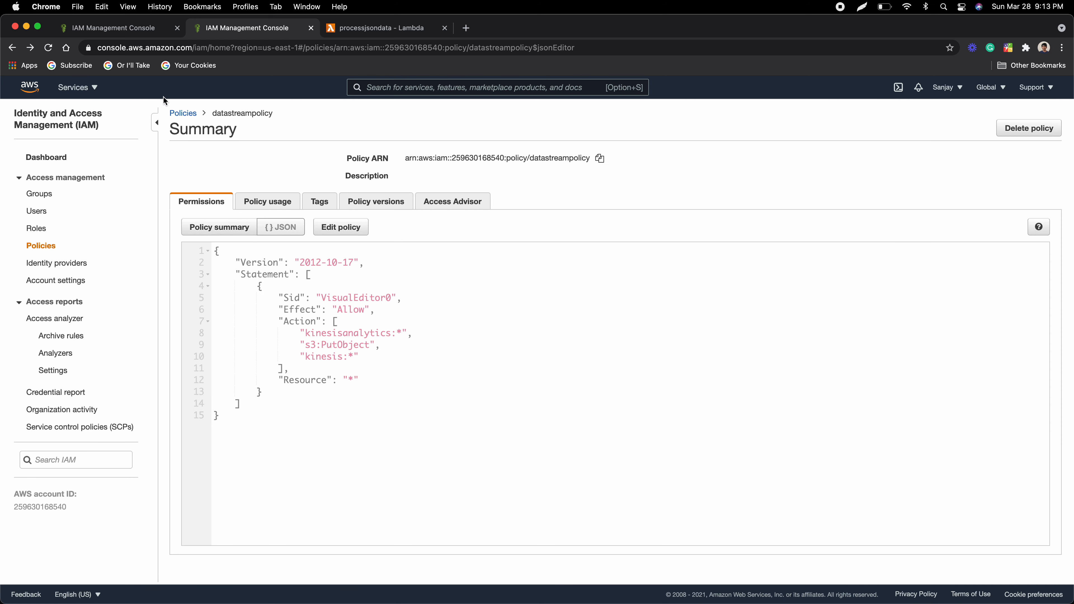
click(183, 114)
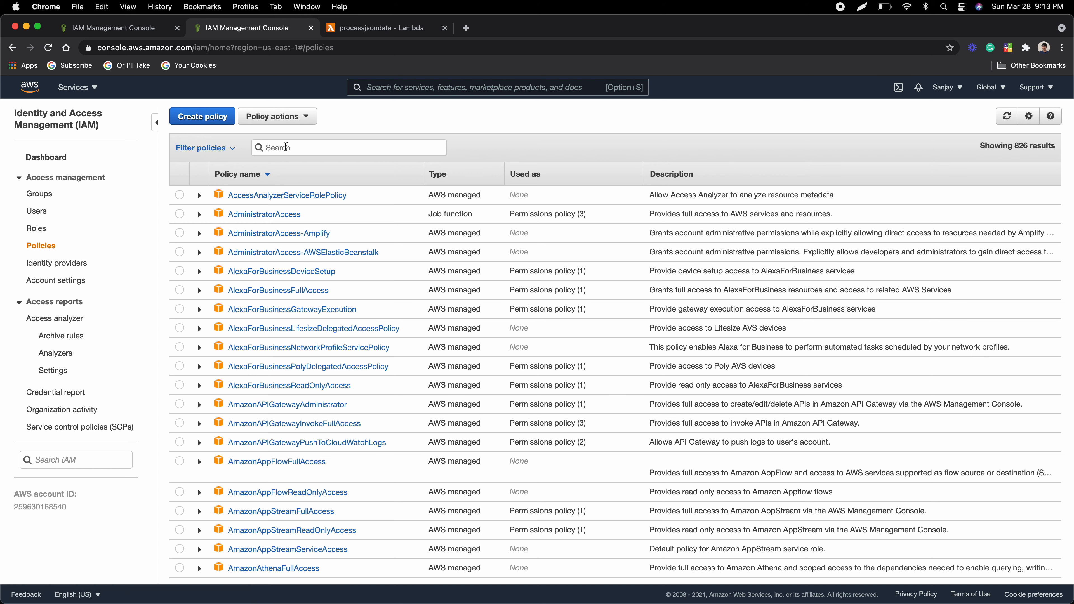
click(36, 228)
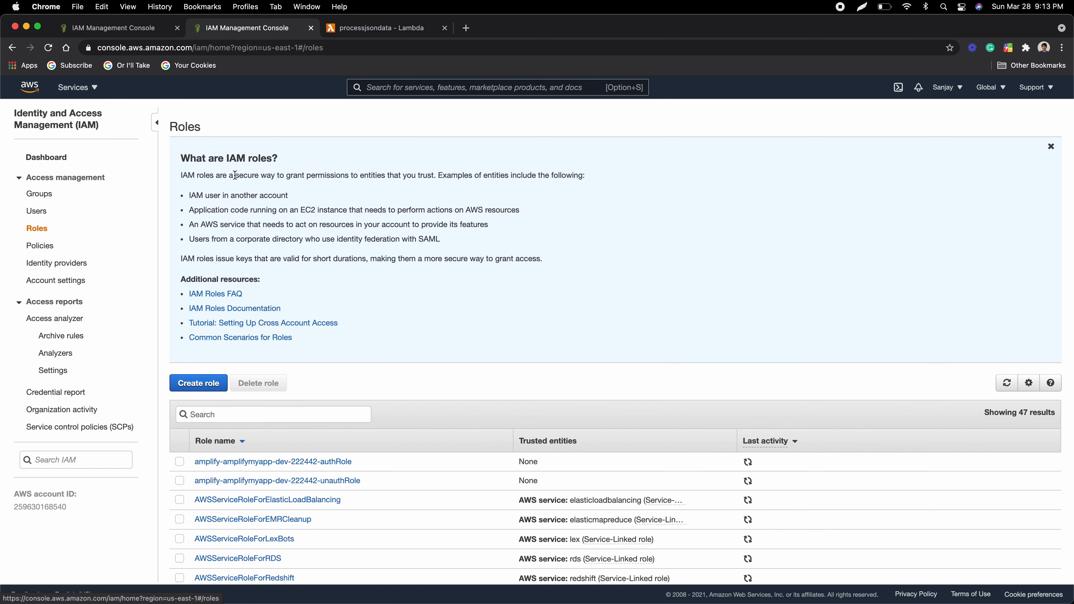
click(271, 415)
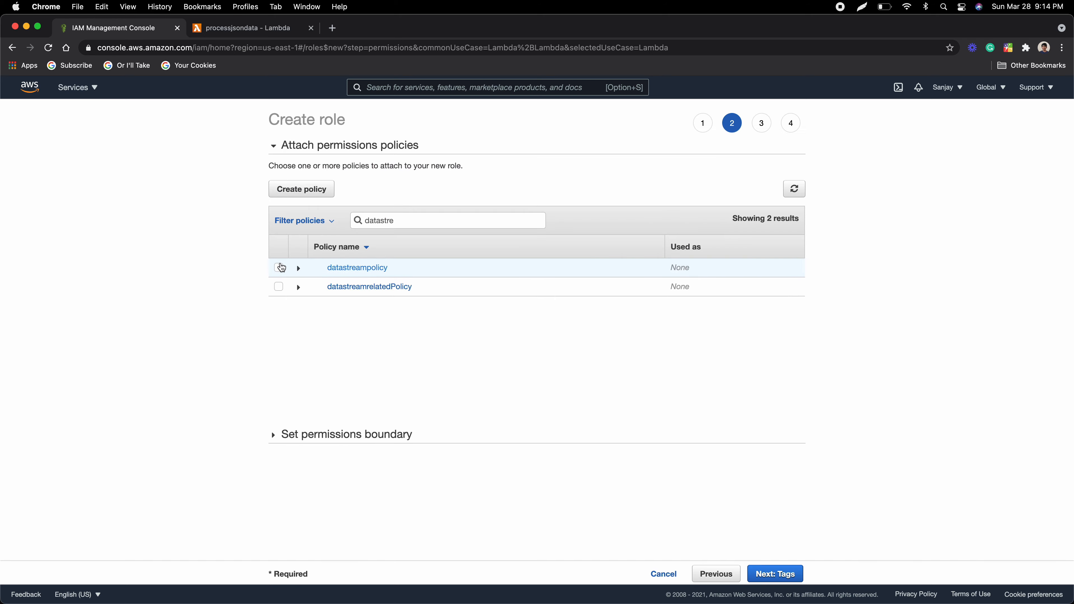
Attach datastreampolicy to the new Lambda role and skip the optional tags
click(278, 268)
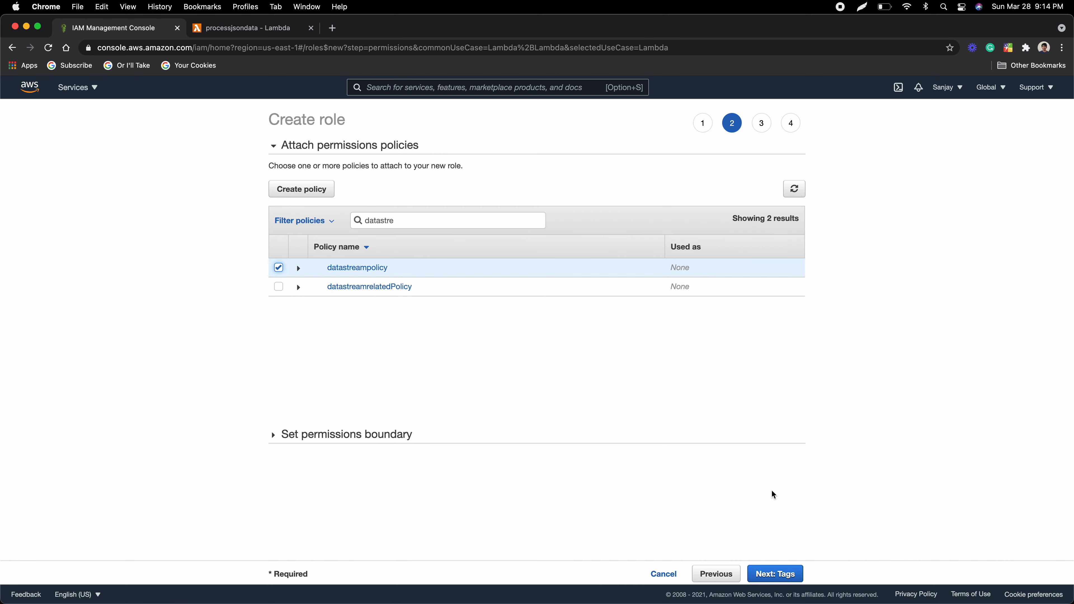
click(768, 568)
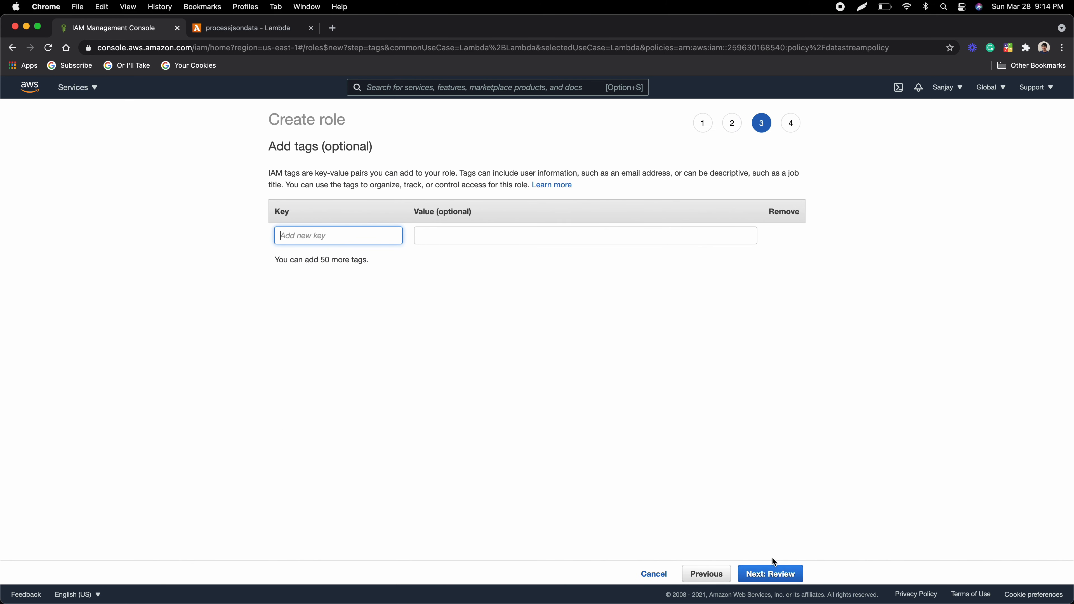
click(772, 582)
Name the role datastreamrole, create it and open its summary from the list of roles
click(493, 181)
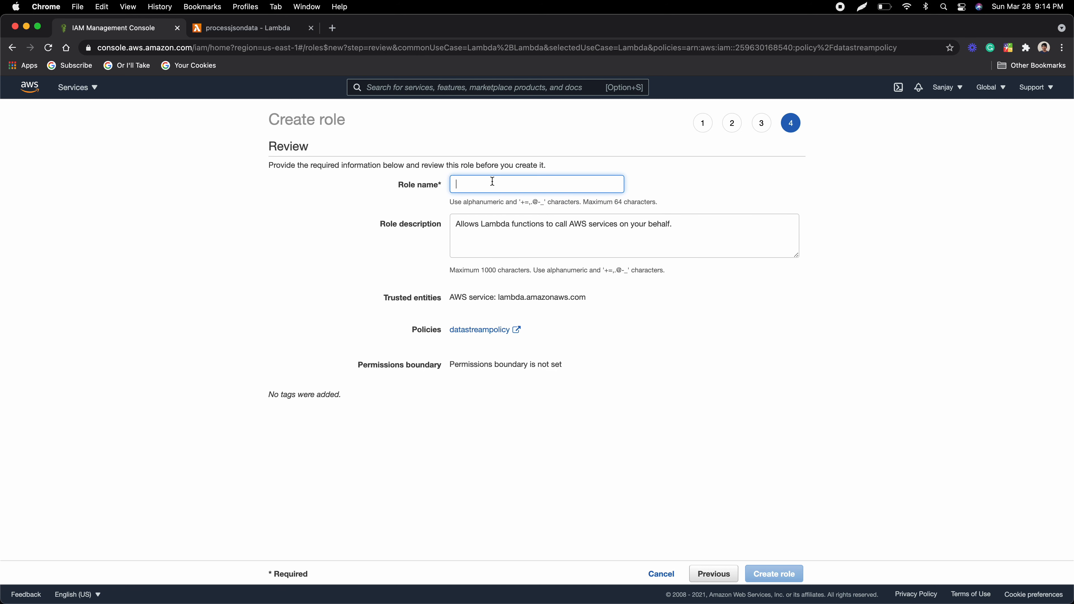
text(datast)
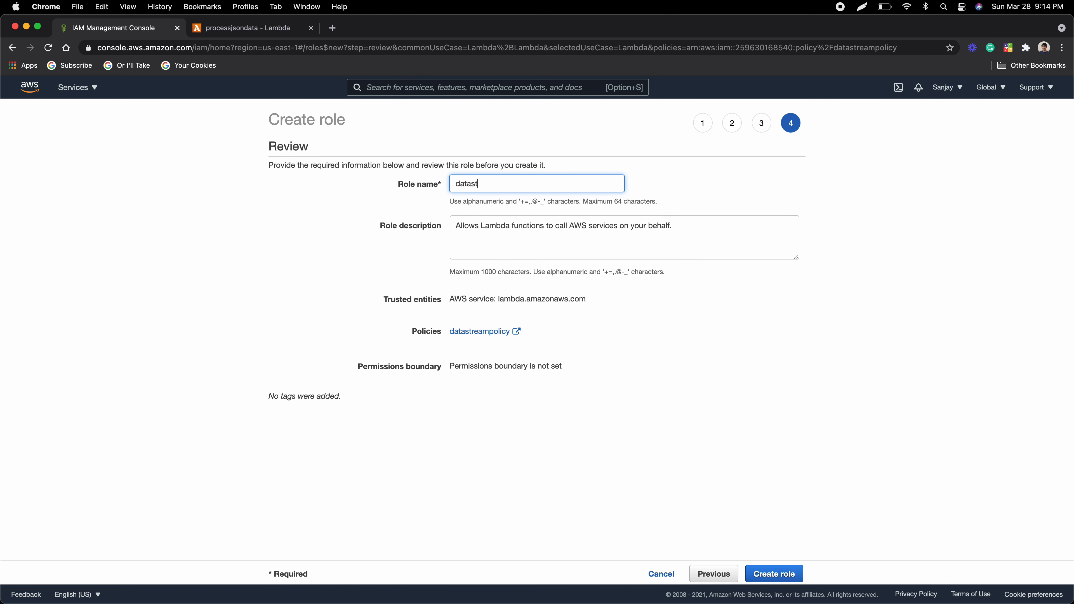
text(reamrole)
click(771, 578)
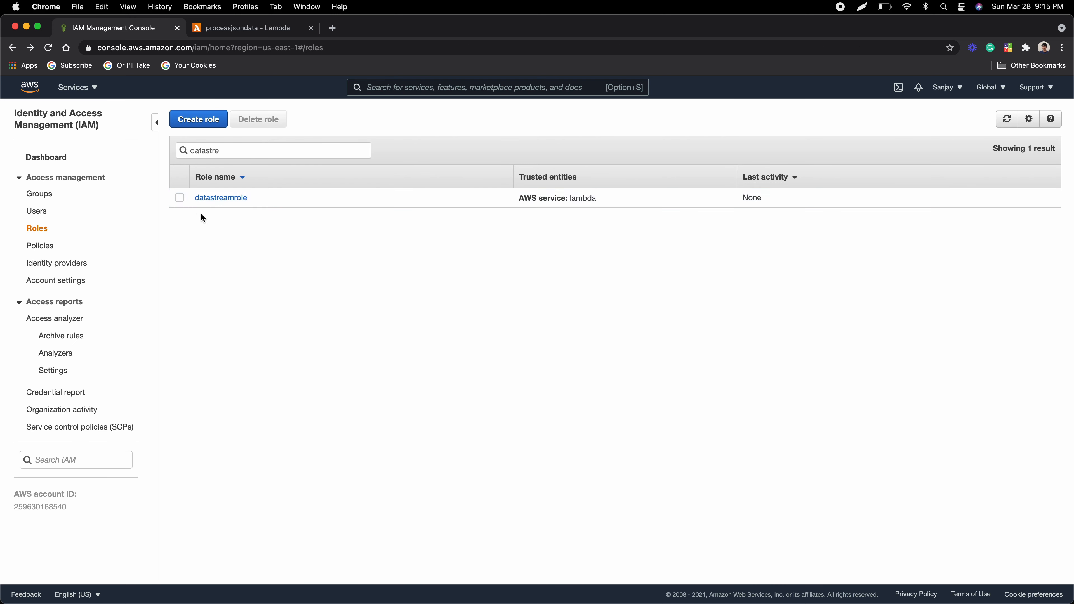
click(231, 204)
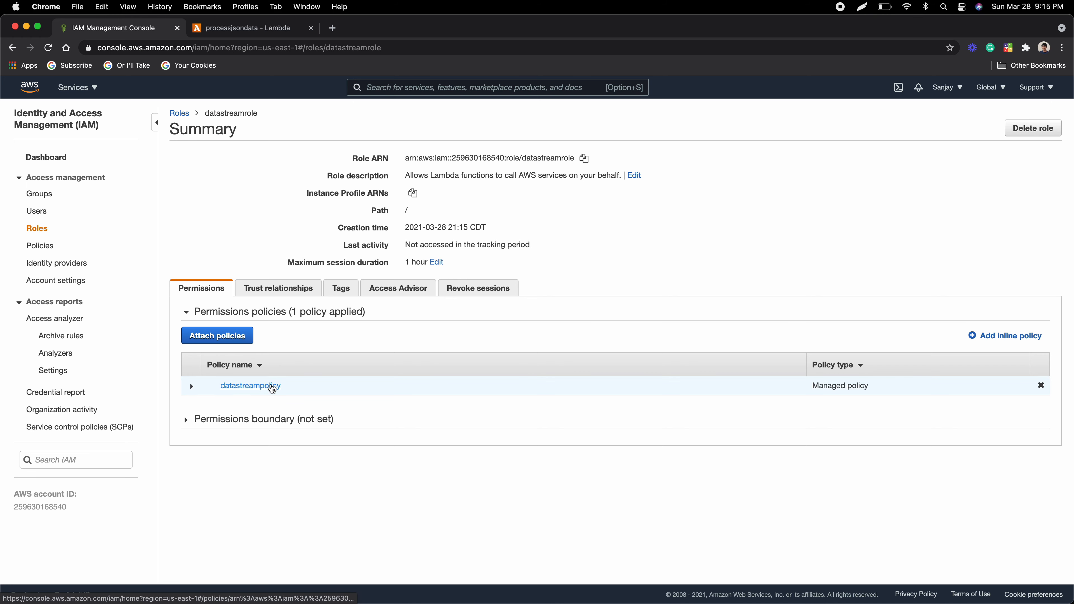
In the Lambda console, change the processjsondata function's execution role to the existing datastreamrole and save the settings
key(ctrl+Tab)
scroll(810, 168, up, 5)
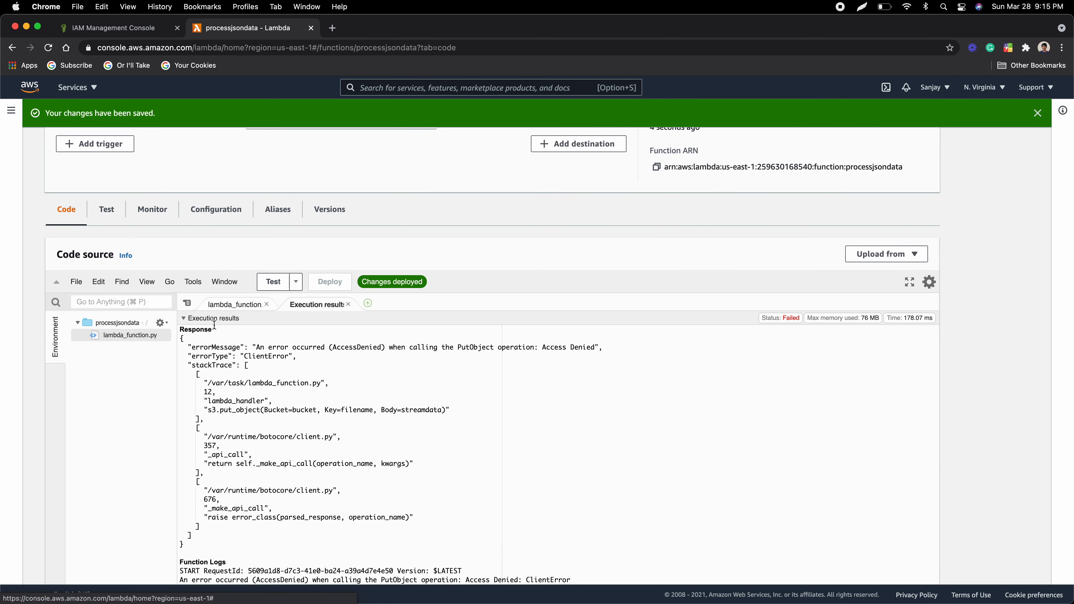
click(215, 209)
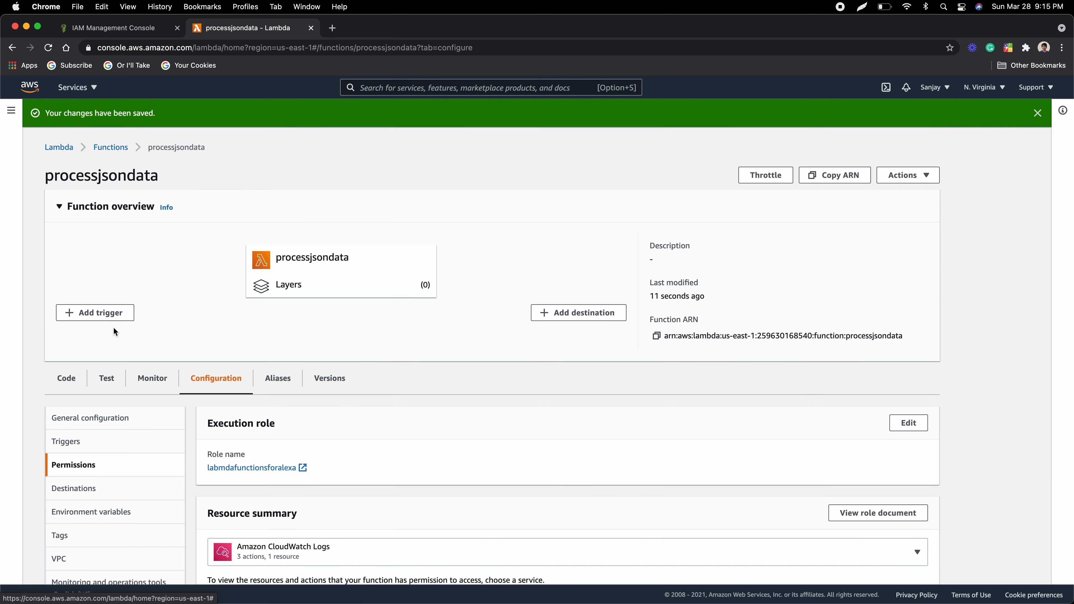
click(918, 423)
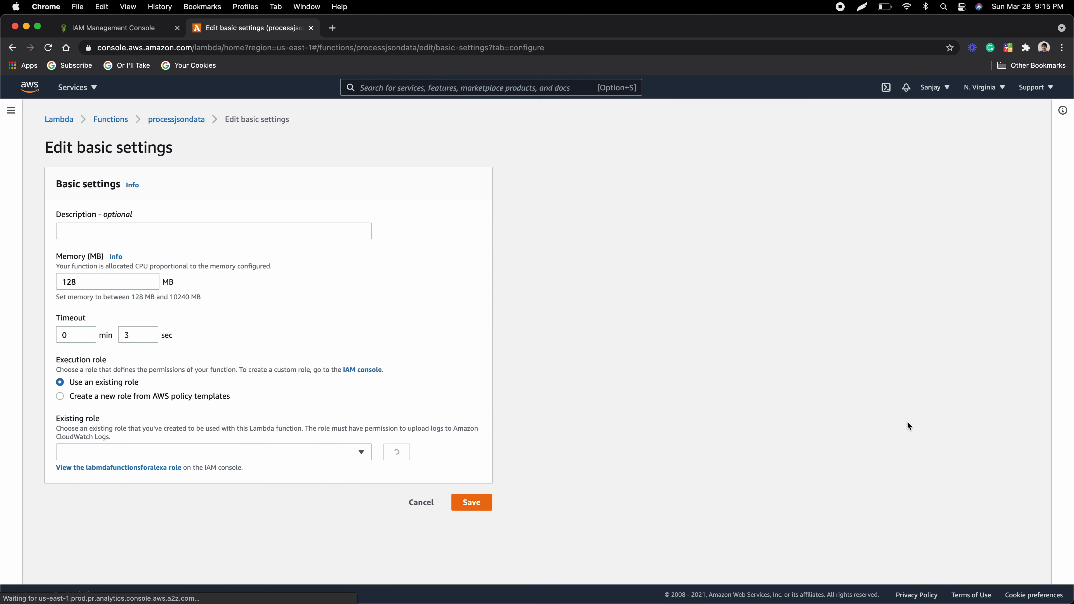
click(321, 451)
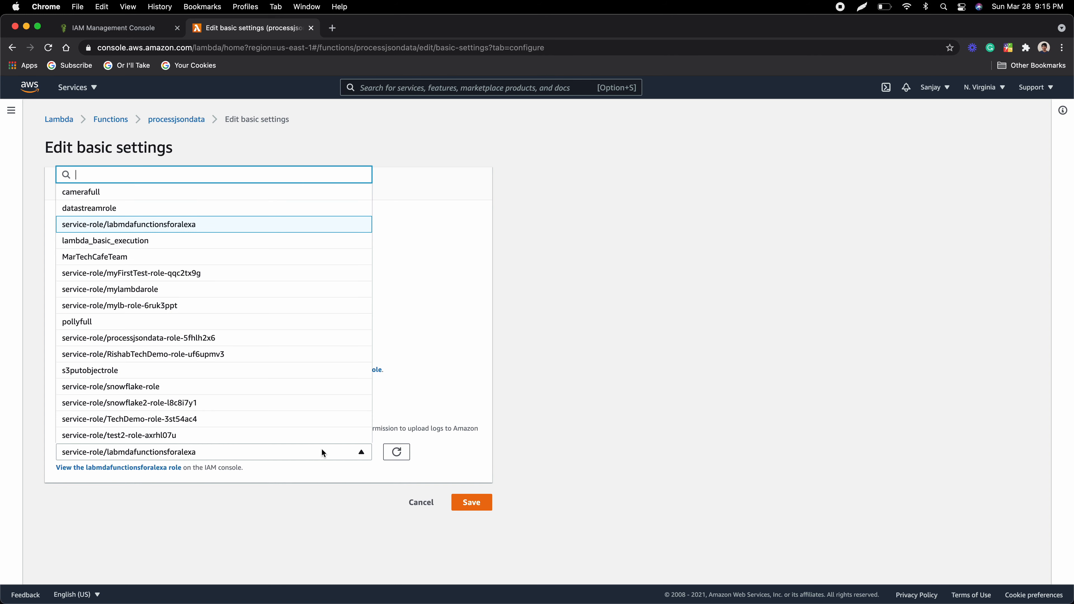
text(da)
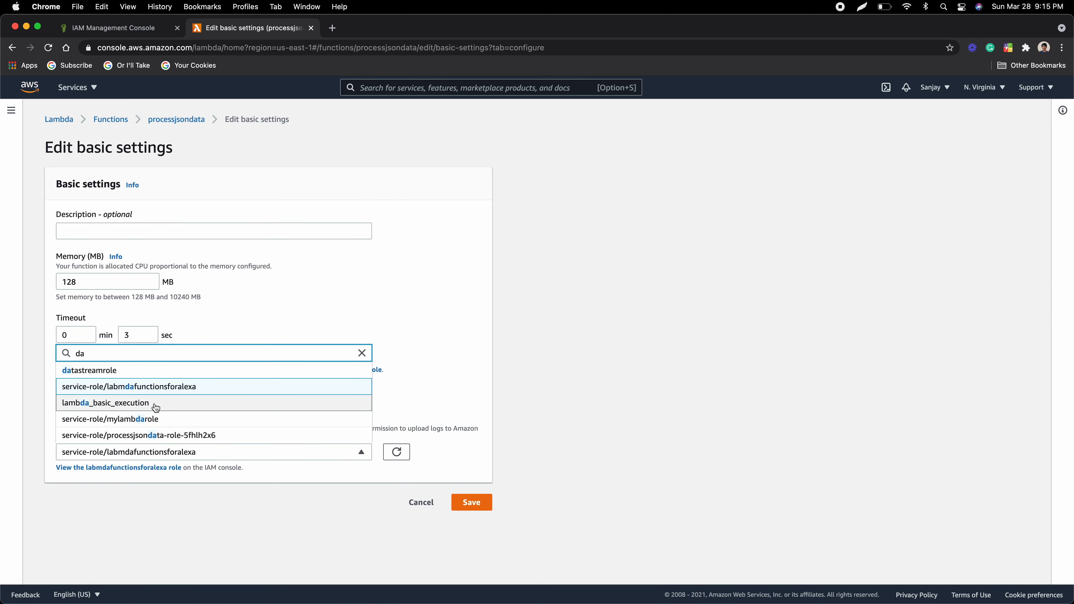
click(119, 372)
click(485, 503)
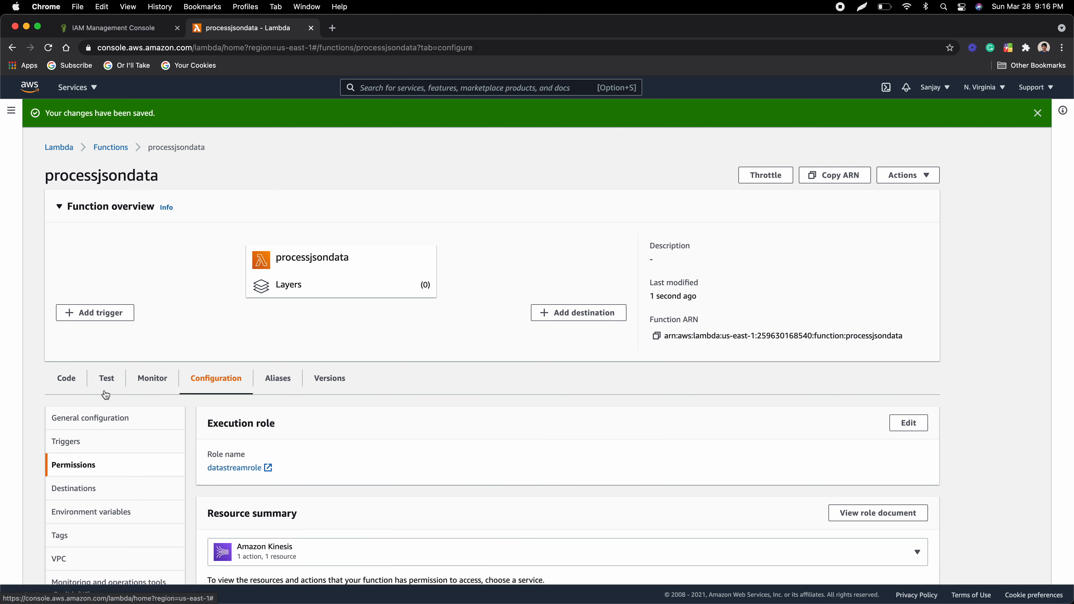
Return to the function's code, run the test again and examine the body of the response
click(69, 381)
scroll(242, 330, down, 2)
scroll(242, 330, down, 5)
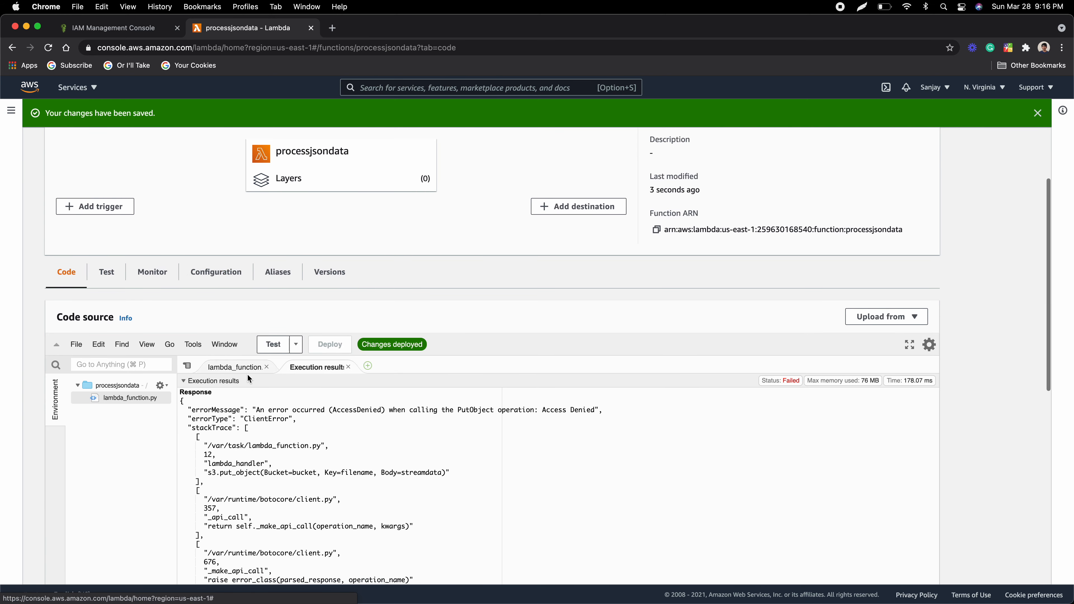
click(270, 221)
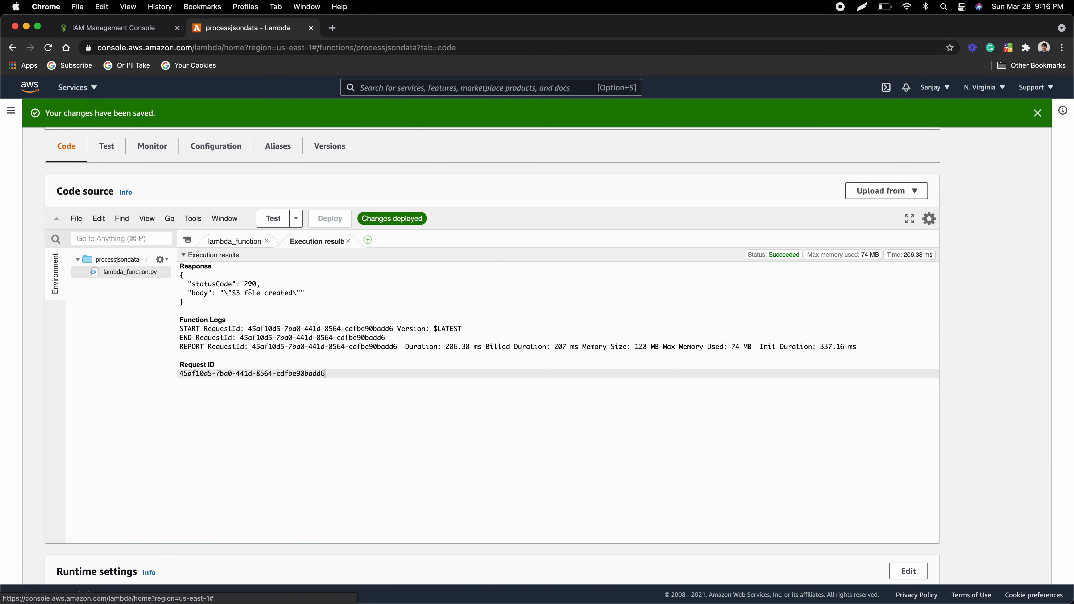
drag(237, 292, 310, 297)
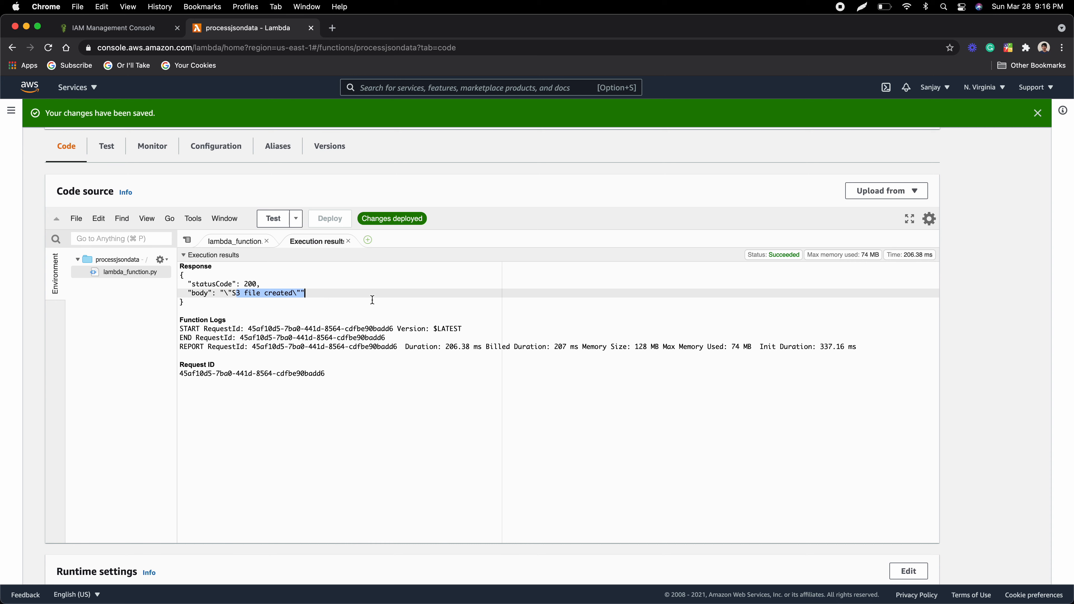
Find S3 among the services and open the datastreamdemo bucket to check its objects
click(385, 89)
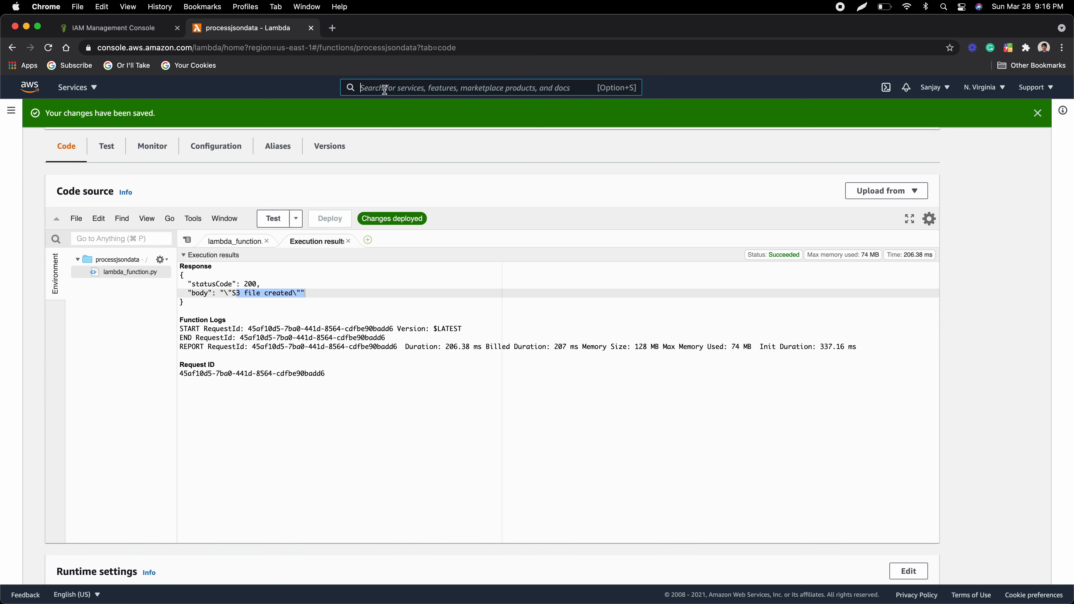
text(s3)
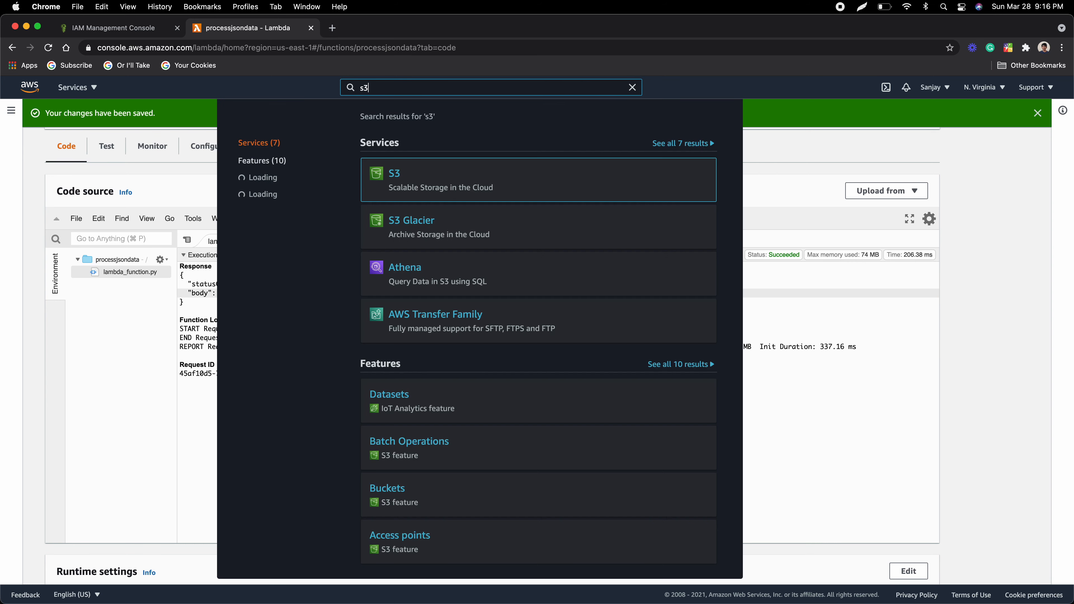
click(391, 175)
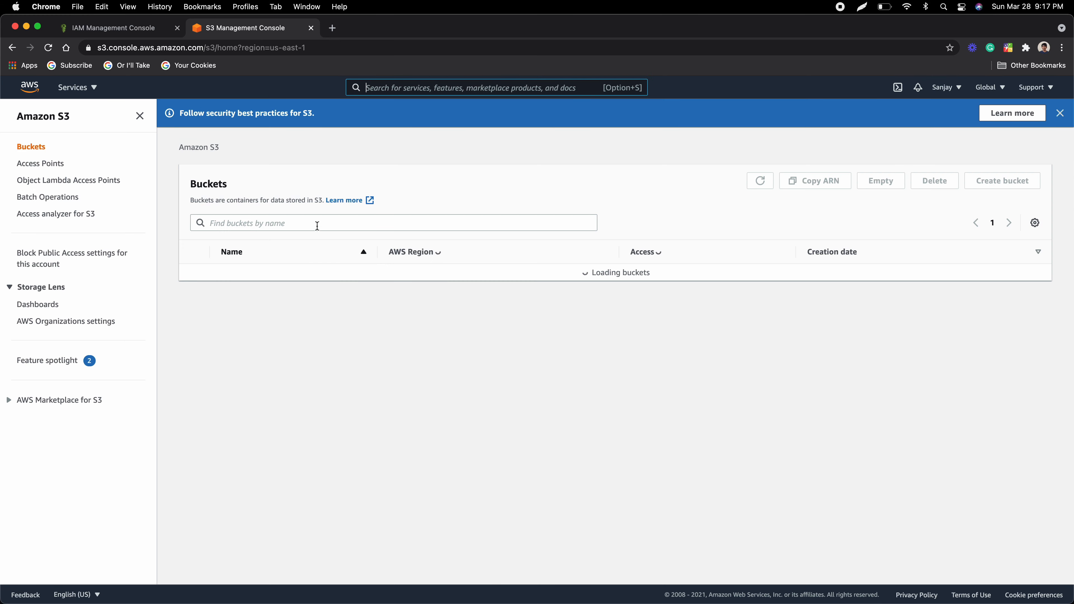
click(240, 273)
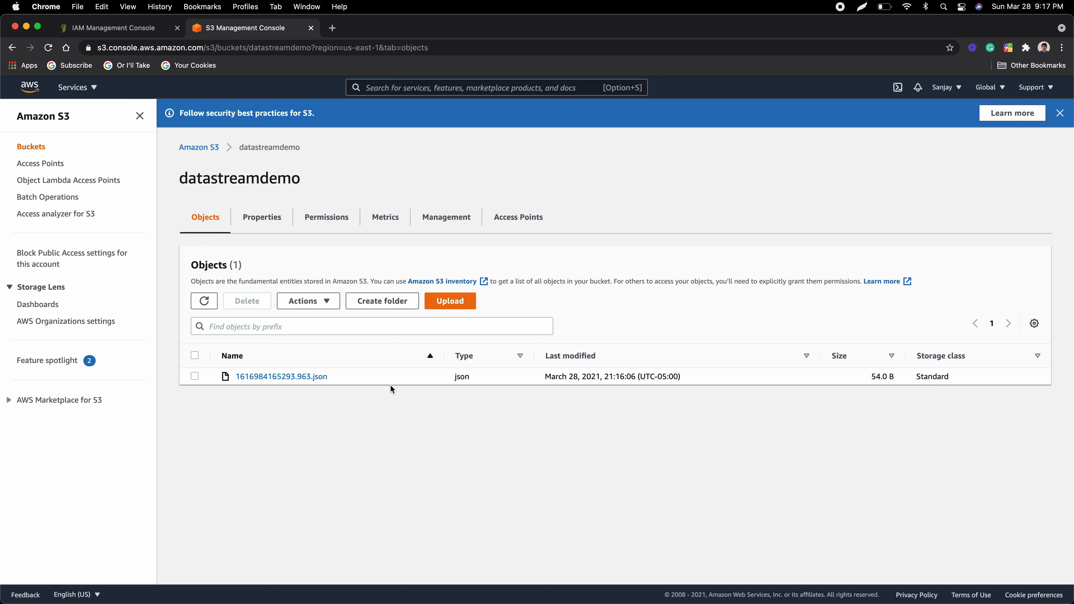
key(super+Tab)
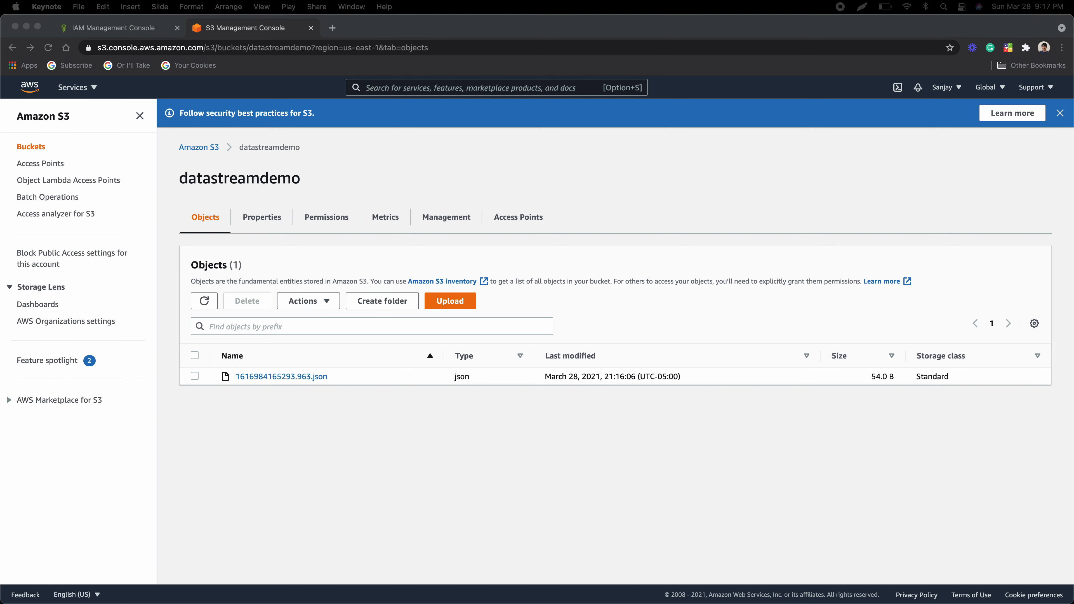
key(alt+super+p)
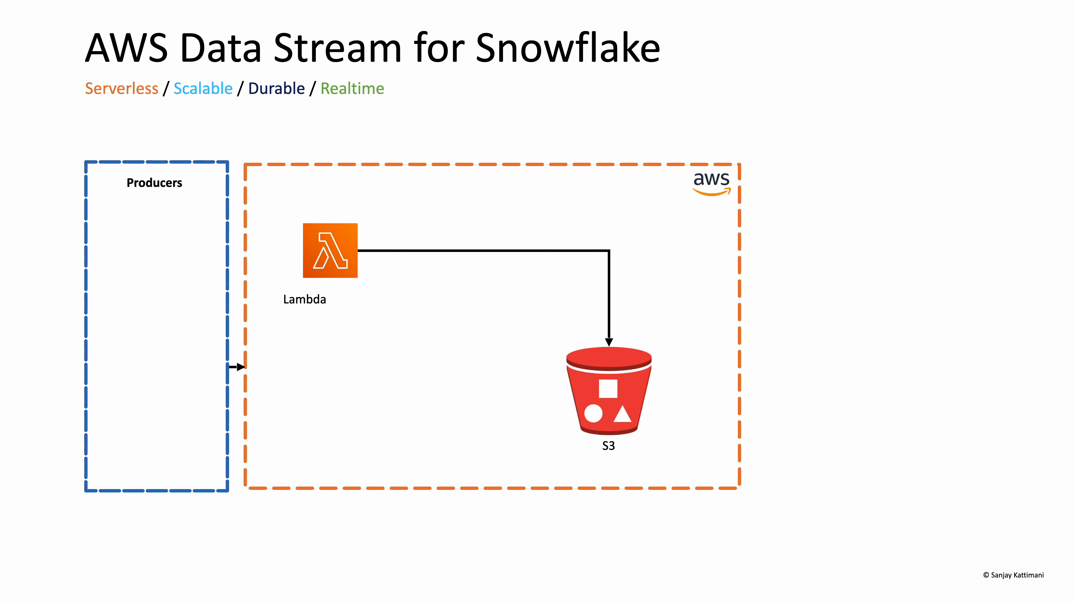
key(Right)
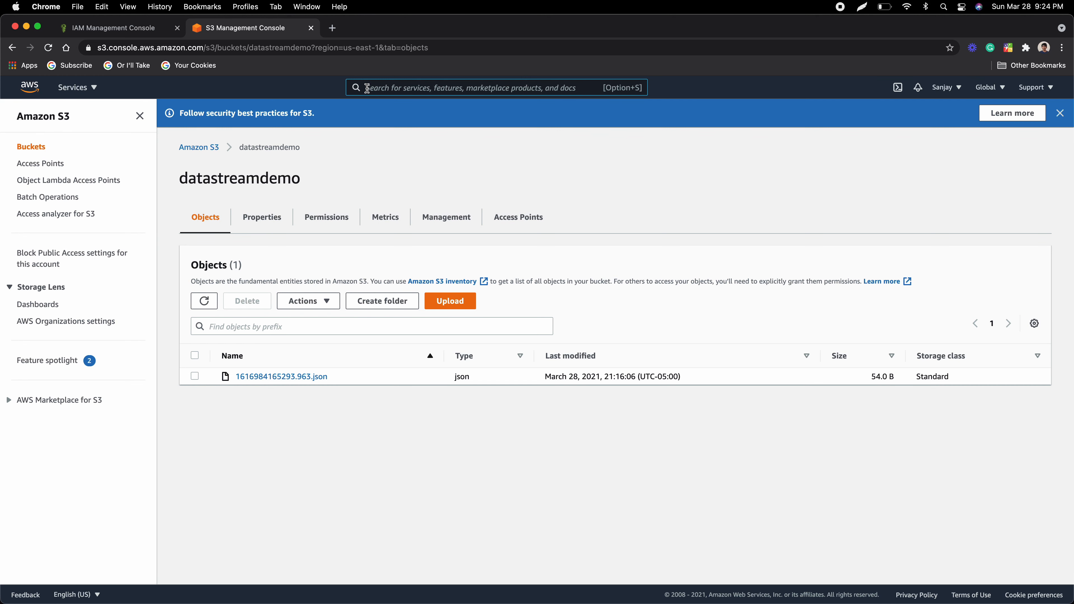
Search the AWS services for API Gateway and open its console
click(367, 88)
text(apig)
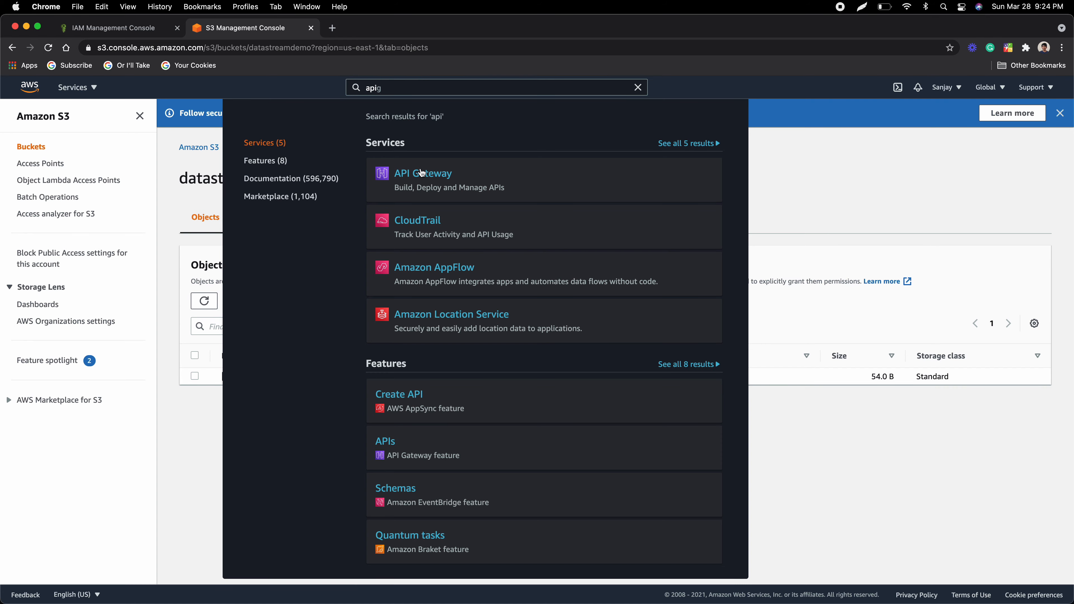
click(421, 173)
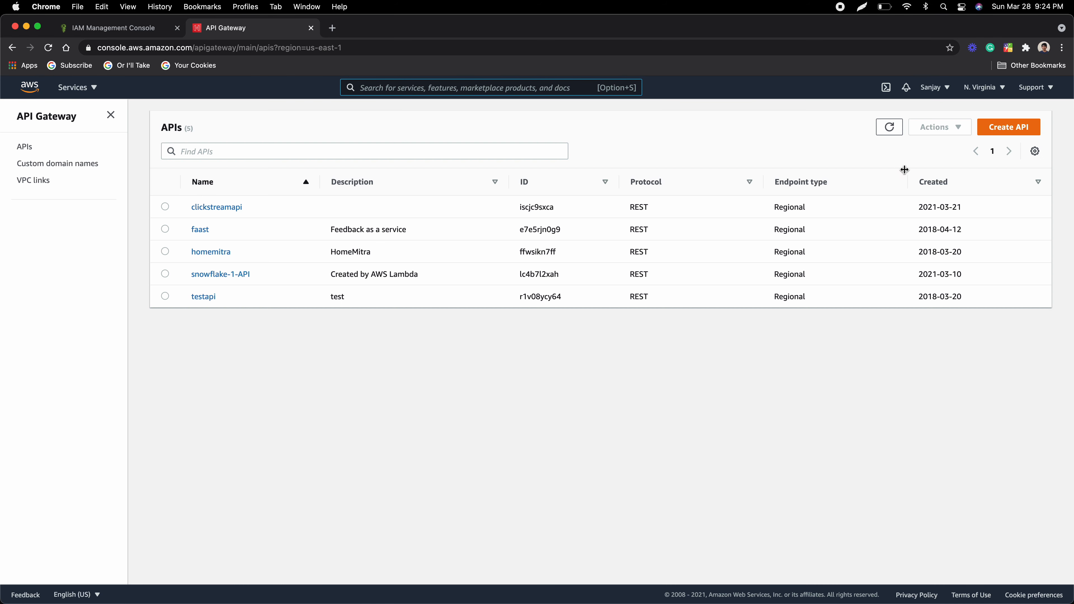
Create a new public REST API named datastreamapi
click(994, 129)
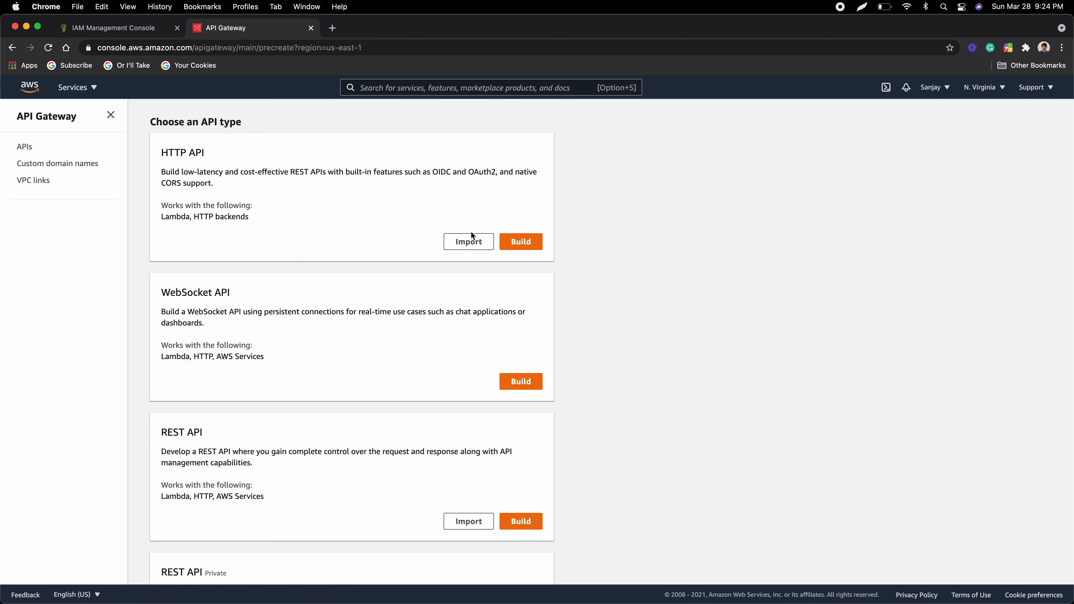
scroll(499, 338, down, 3)
click(520, 418)
click(327, 251)
text(datastrea)
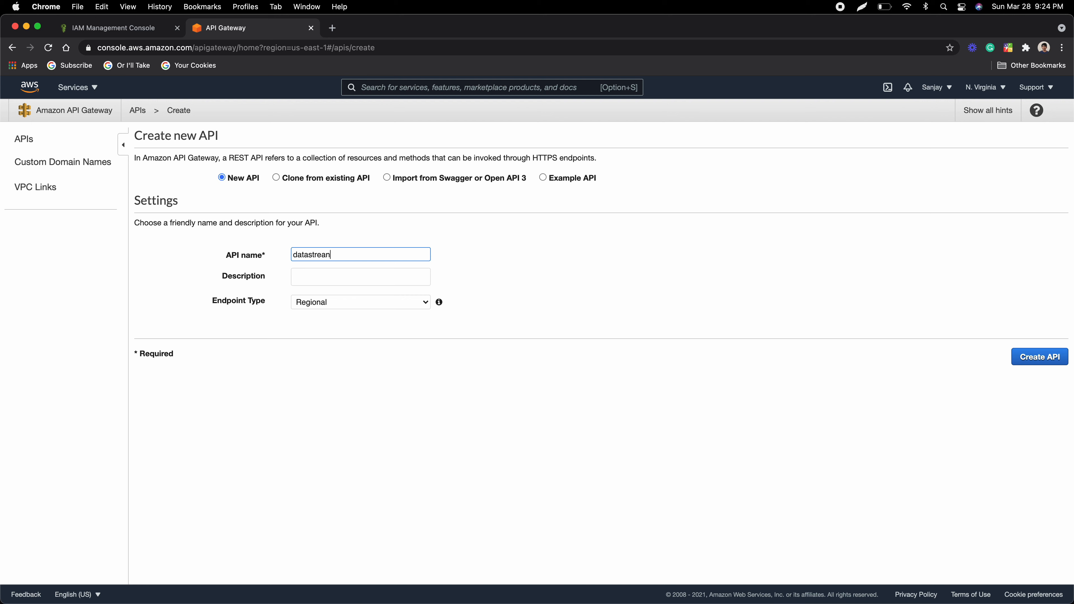
text(mapi)
click(1044, 362)
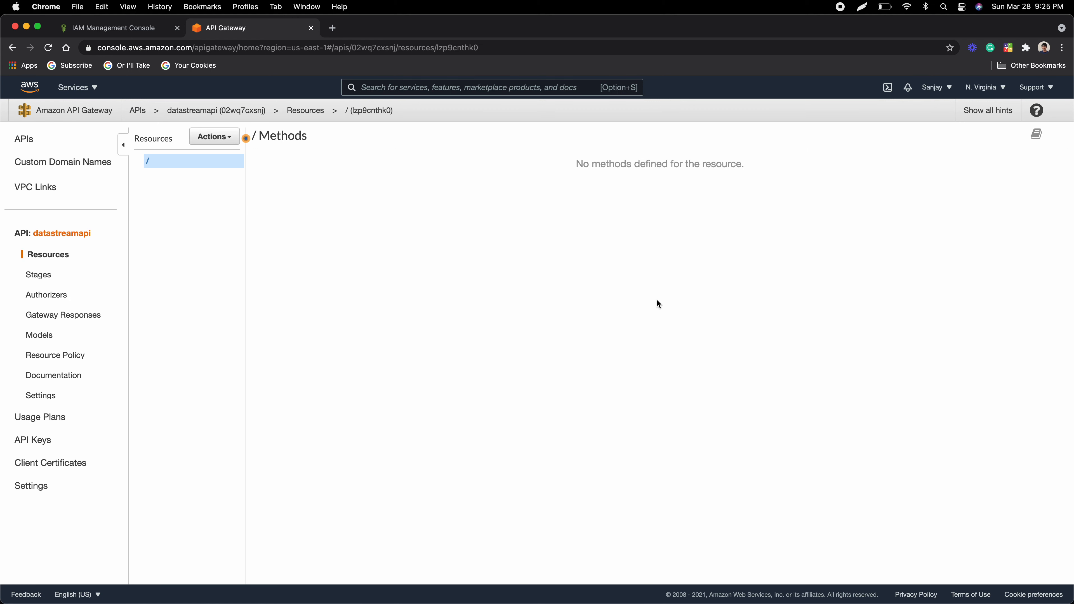
Create a child resource named data with the path /data under the API root
click(214, 137)
click(228, 185)
click(476, 204)
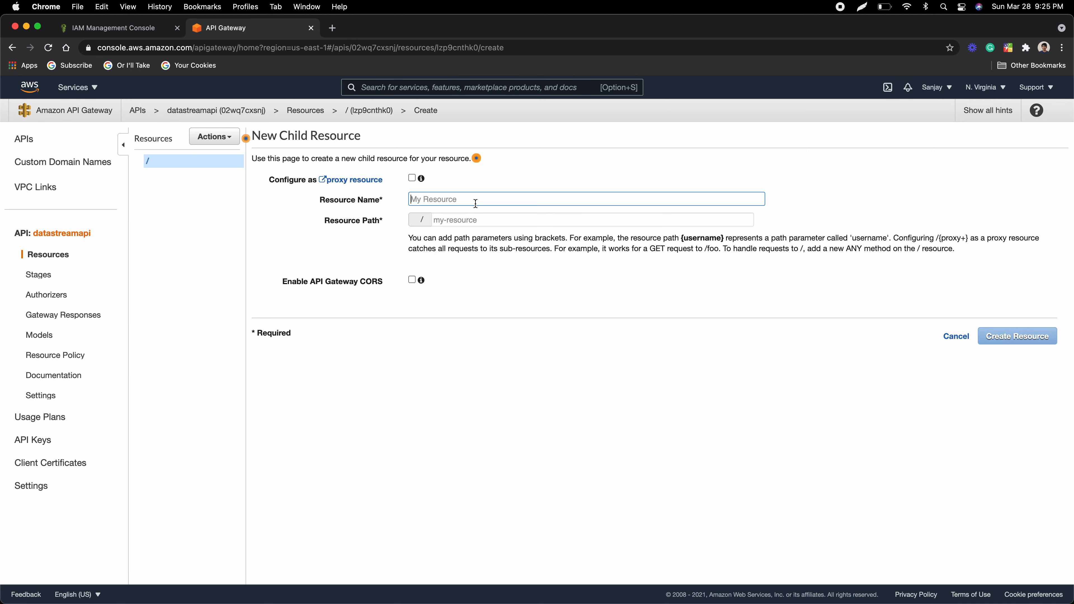
text(datas)
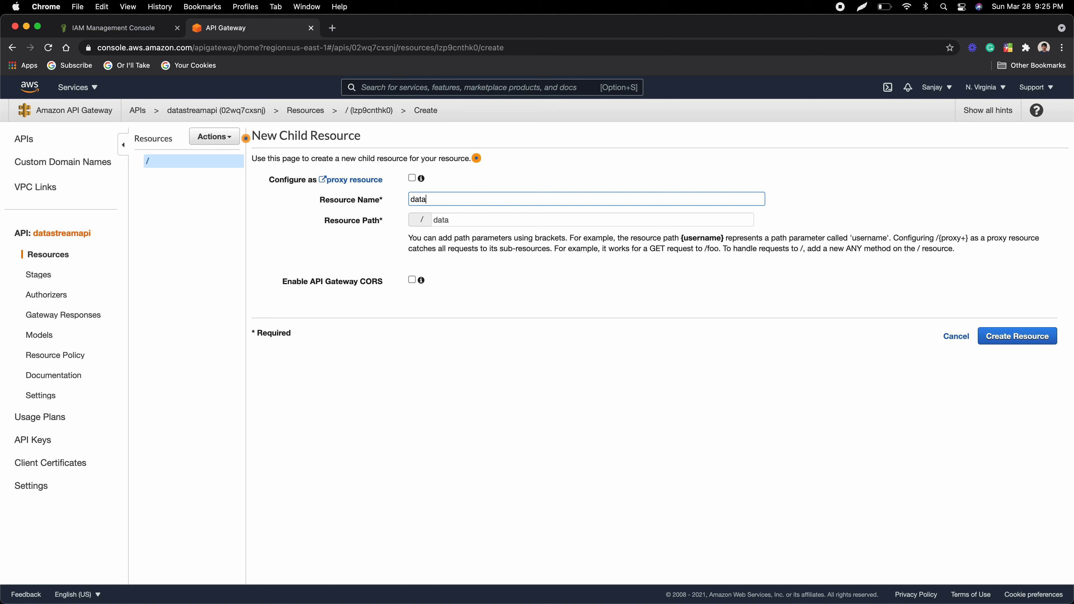
click(1019, 337)
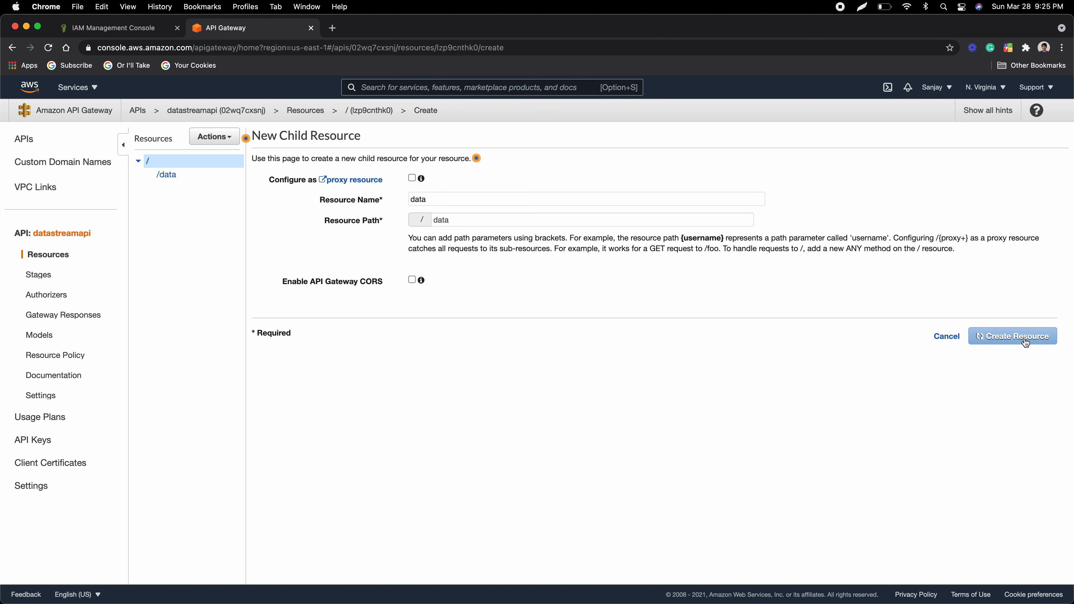
Add a POST method to the /data resource
click(225, 136)
click(244, 168)
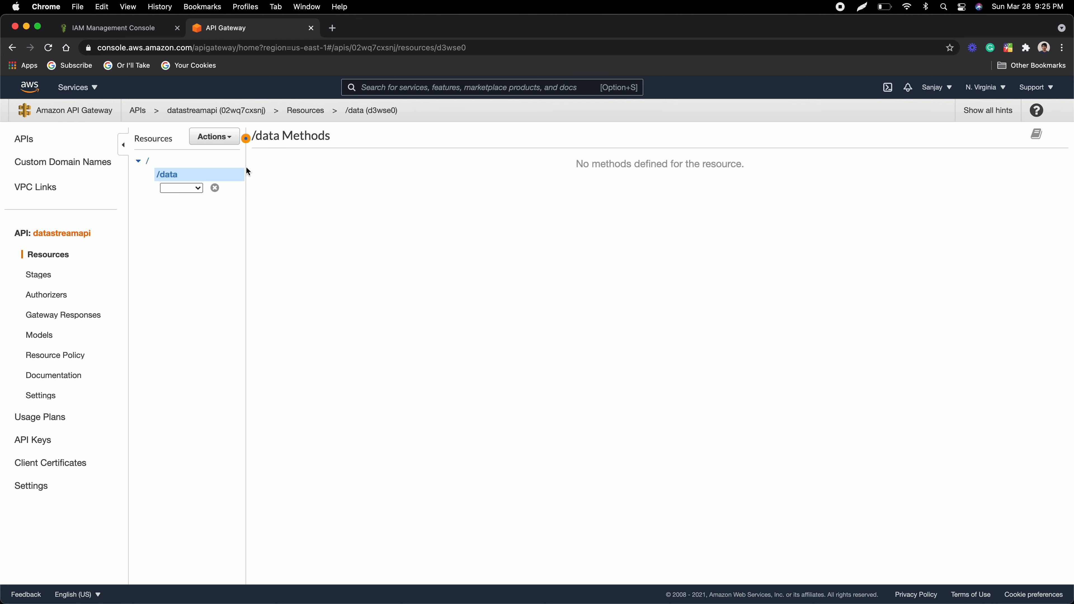
click(192, 188)
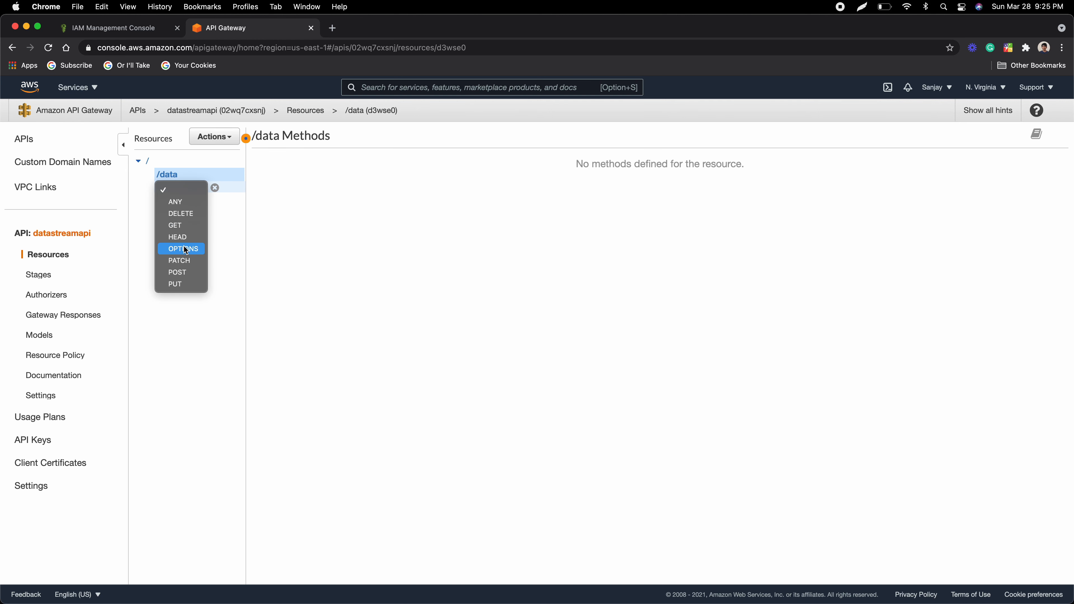
click(186, 272)
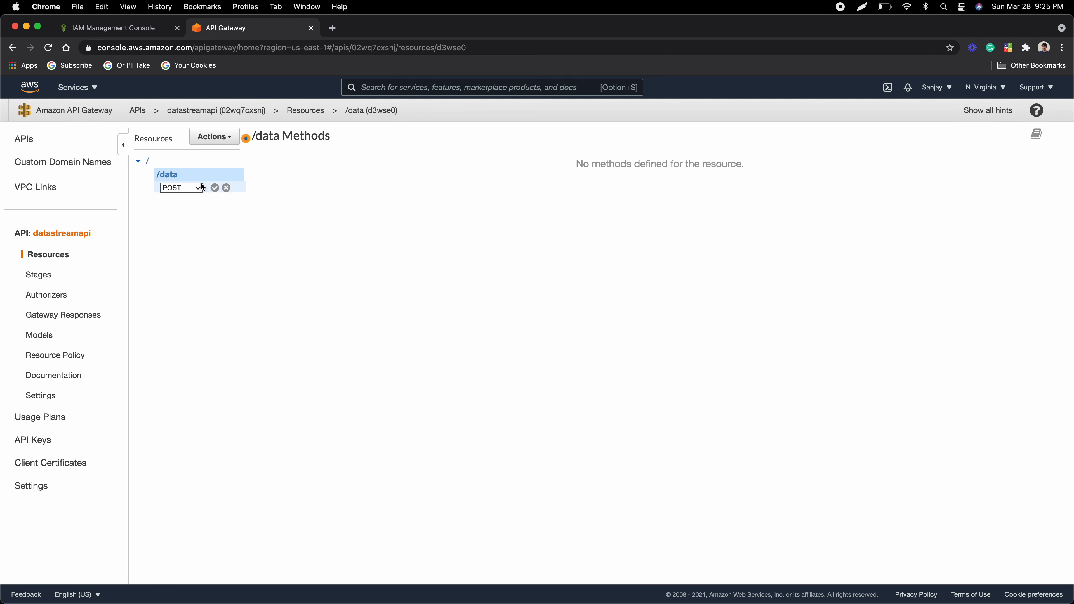
click(215, 188)
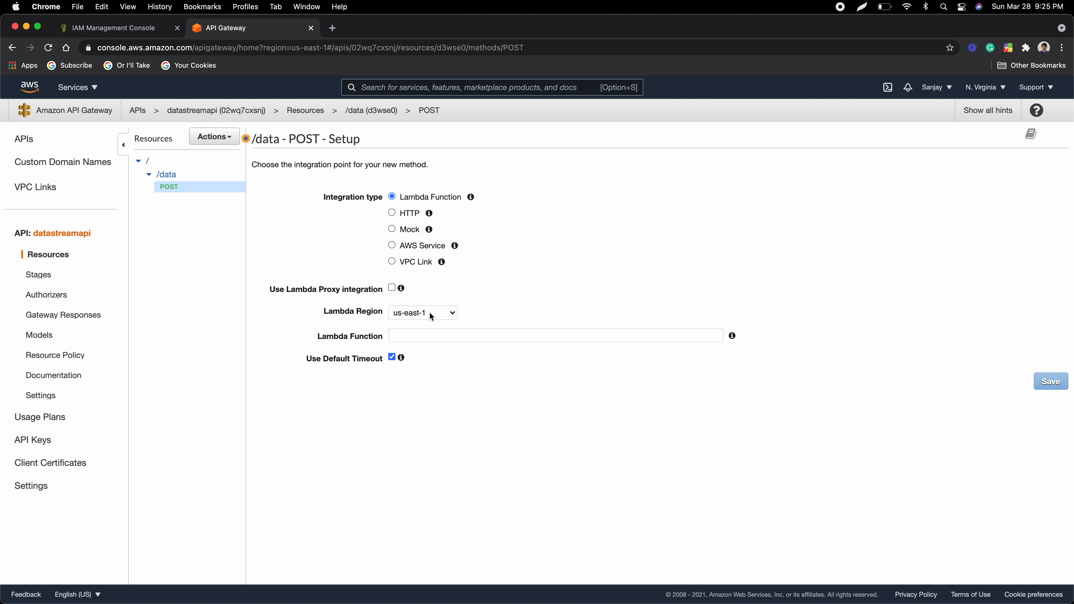
Use the IAM browser tab to go to Lambda, open the processjsondata function and copy its name
click(695, 339)
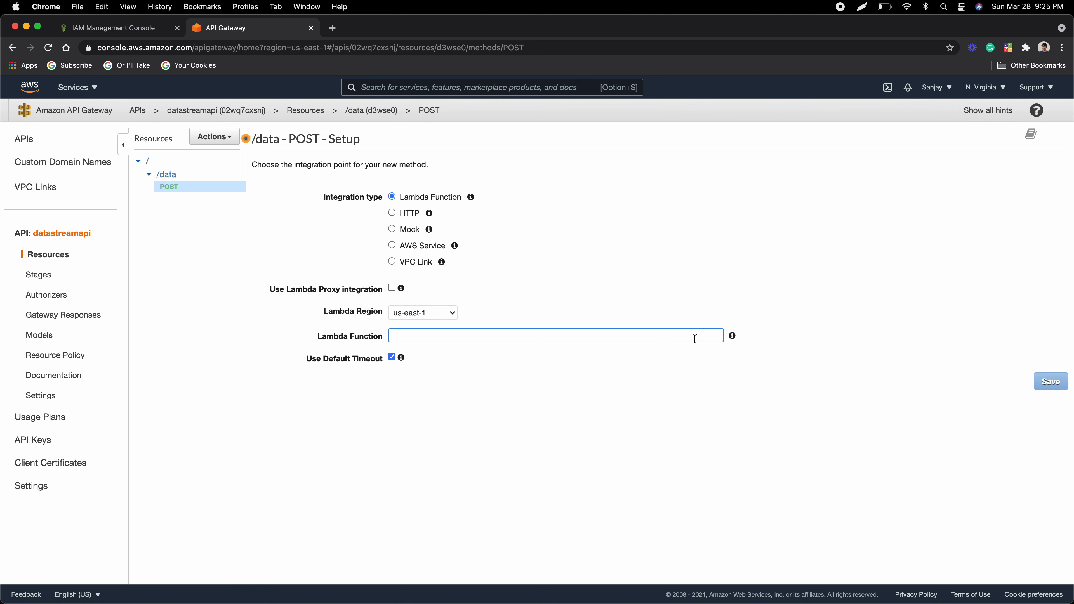
click(143, 29)
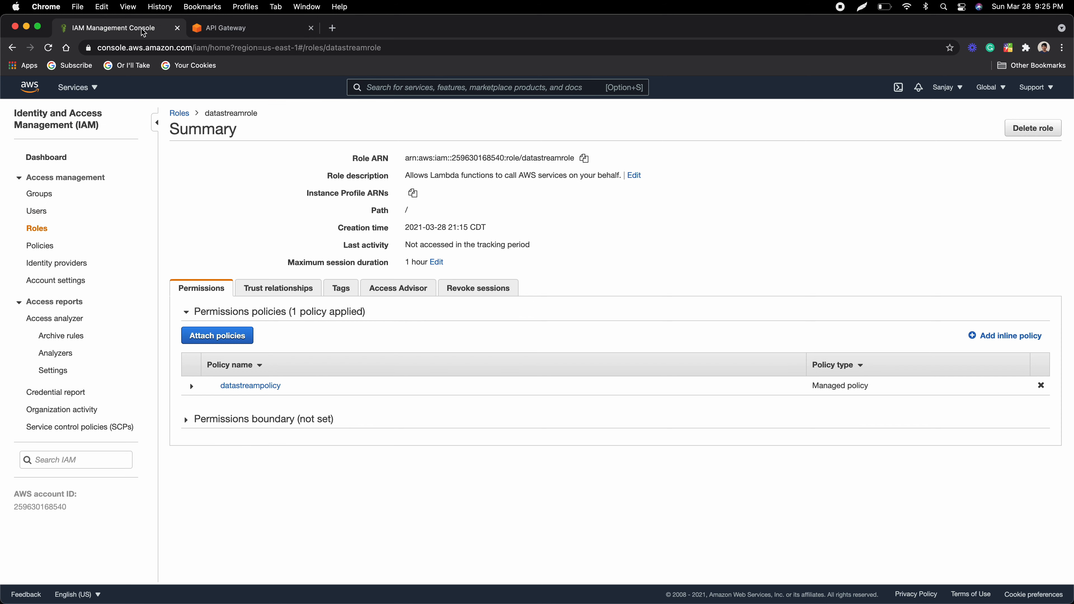
click(376, 89)
text(lamb)
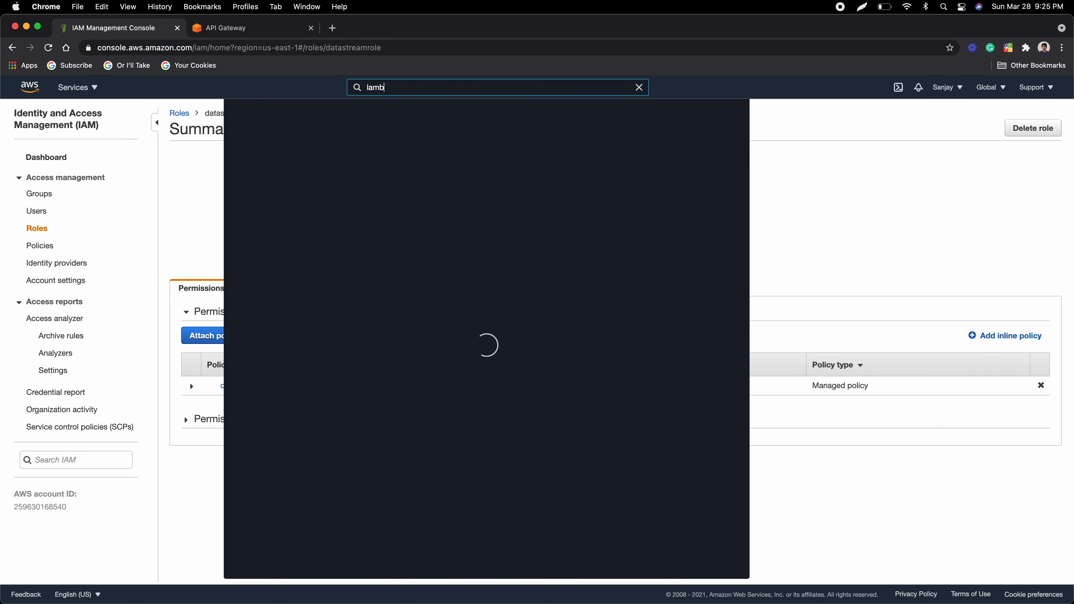
click(406, 175)
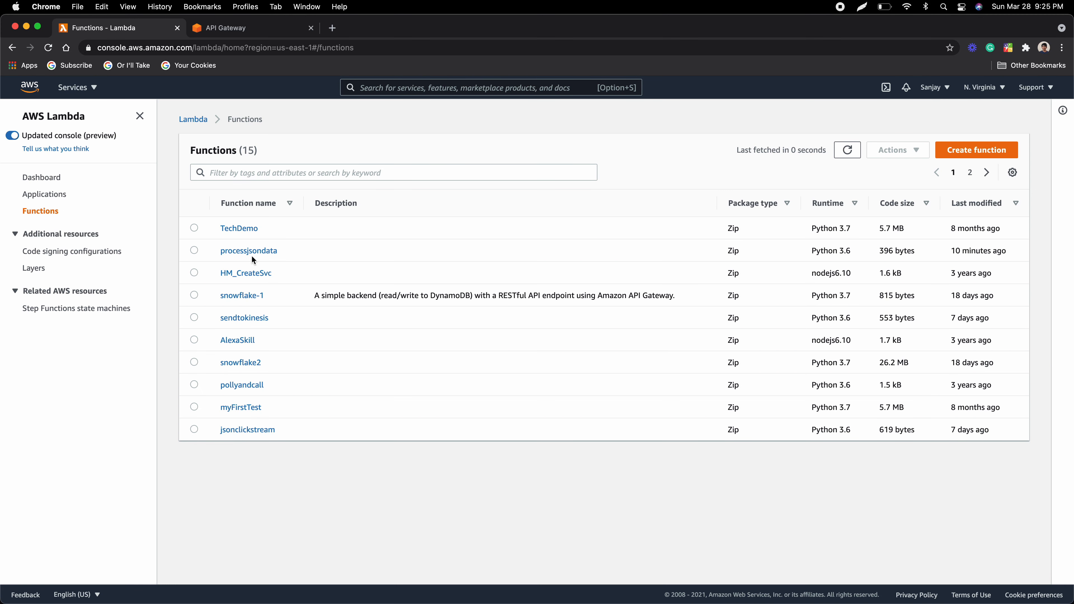
click(250, 252)
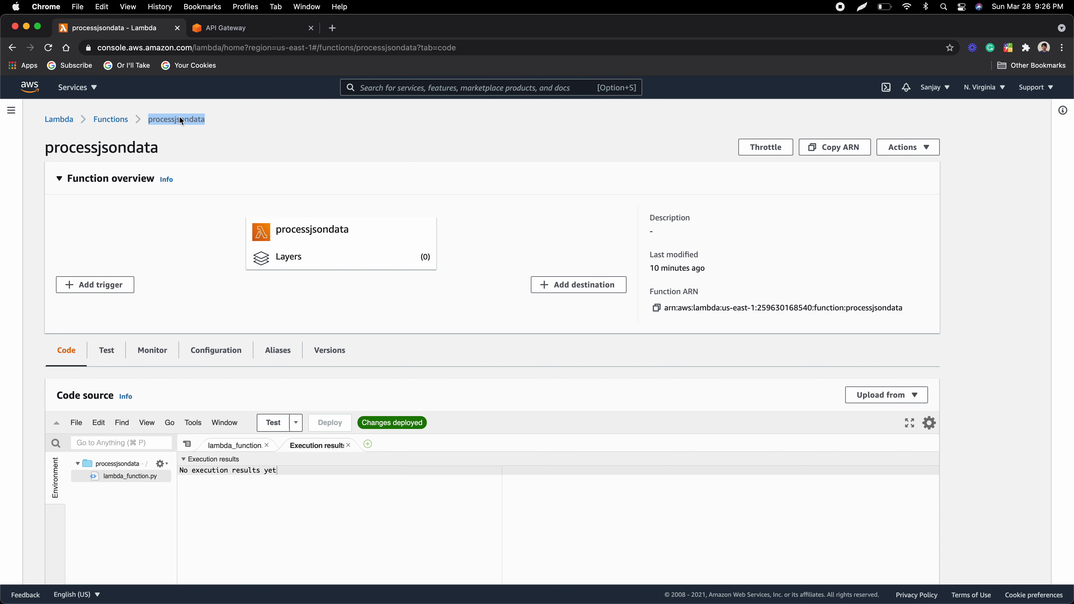
Back in API Gateway, set the POST method's Lambda function to processjsondata, save, and grant permission to invoke it
click(194, 32)
click(442, 335)
text(processjsondata)
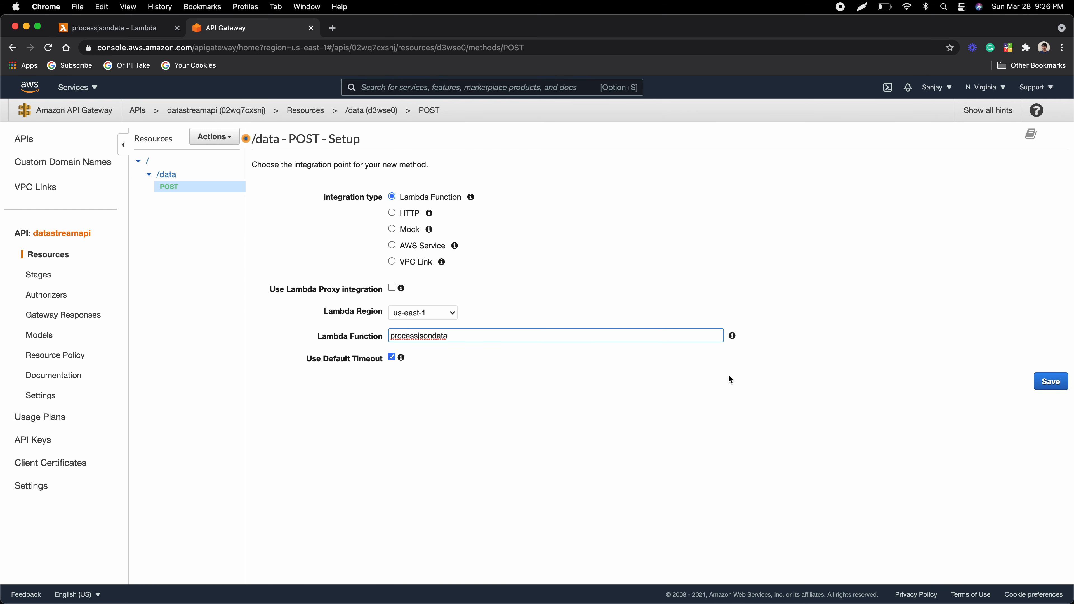
click(1052, 382)
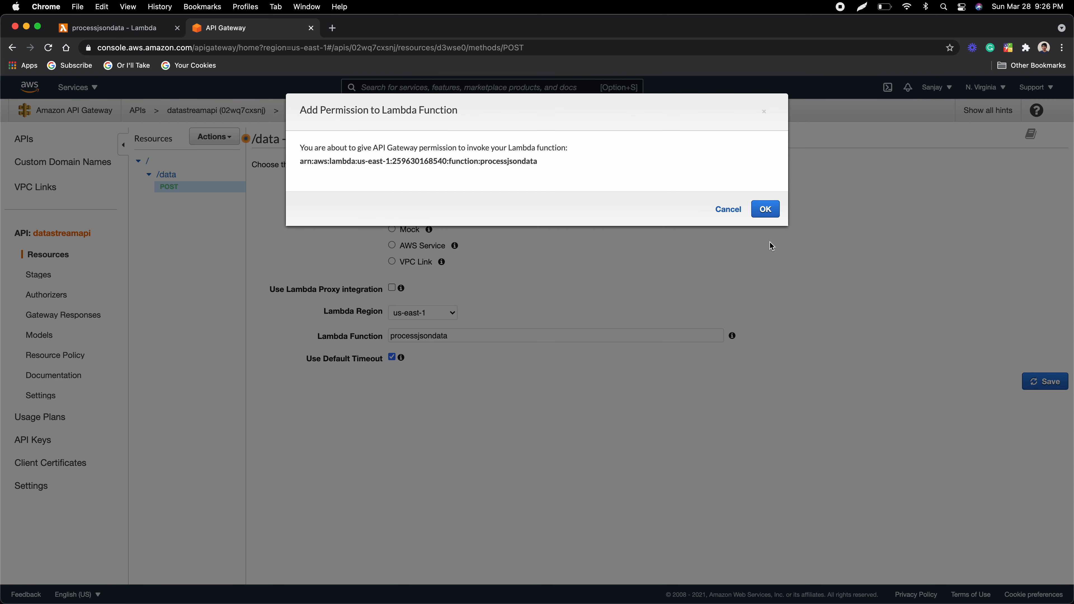
click(765, 208)
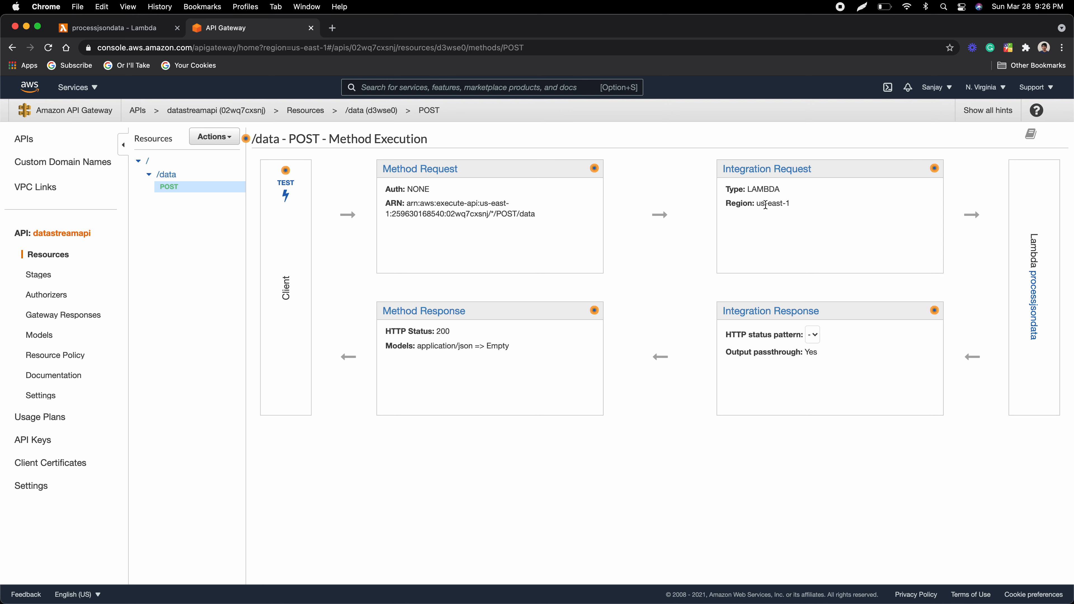
Test the POST method with the request body {"mytest":"myvalues" } and examine the response body
click(288, 184)
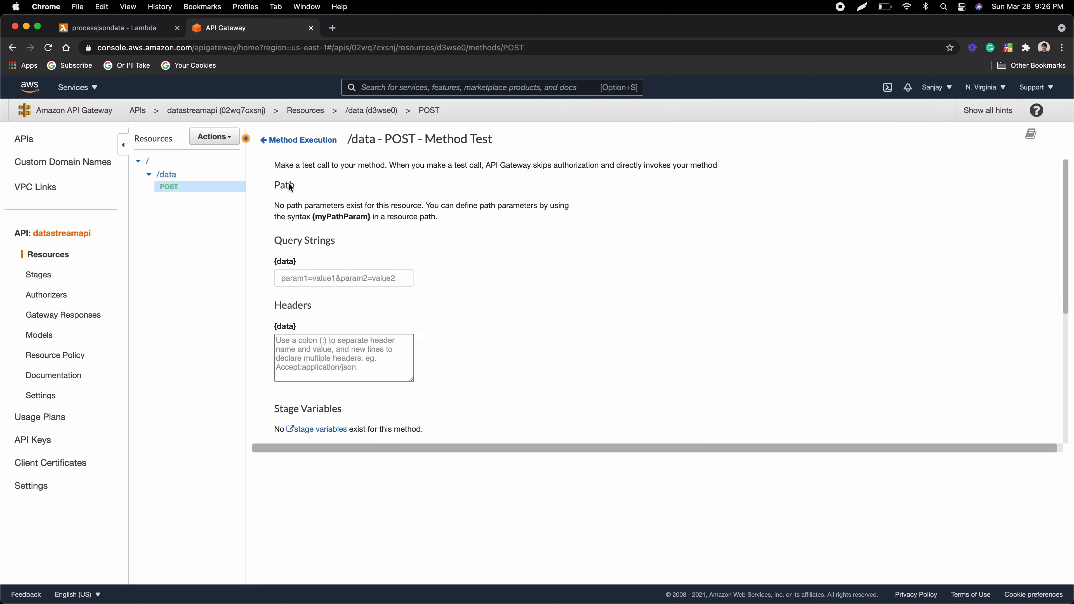
scroll(359, 326, down, 3)
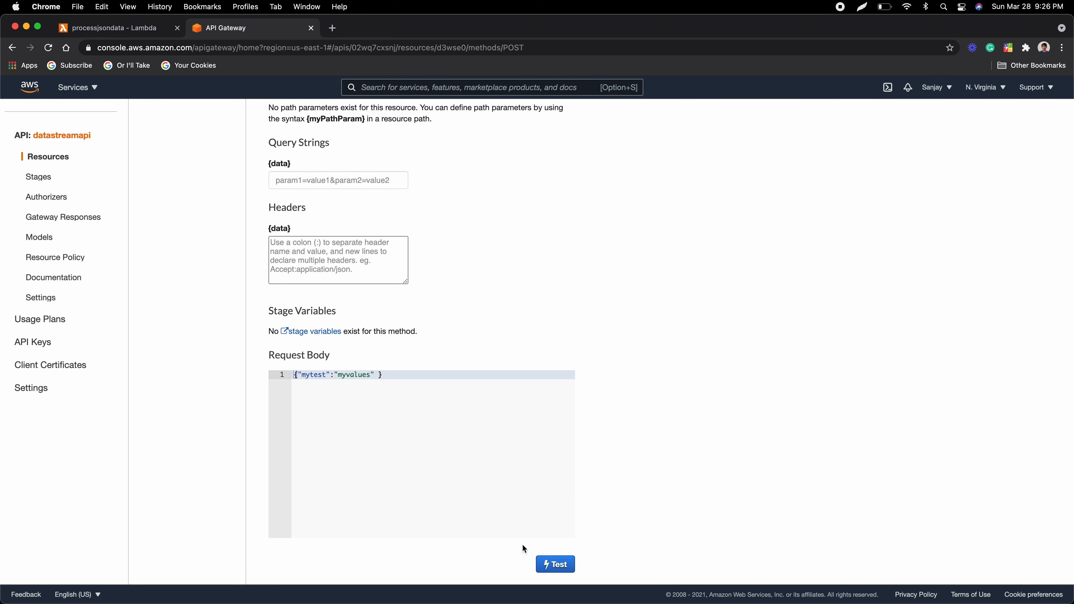
click(553, 565)
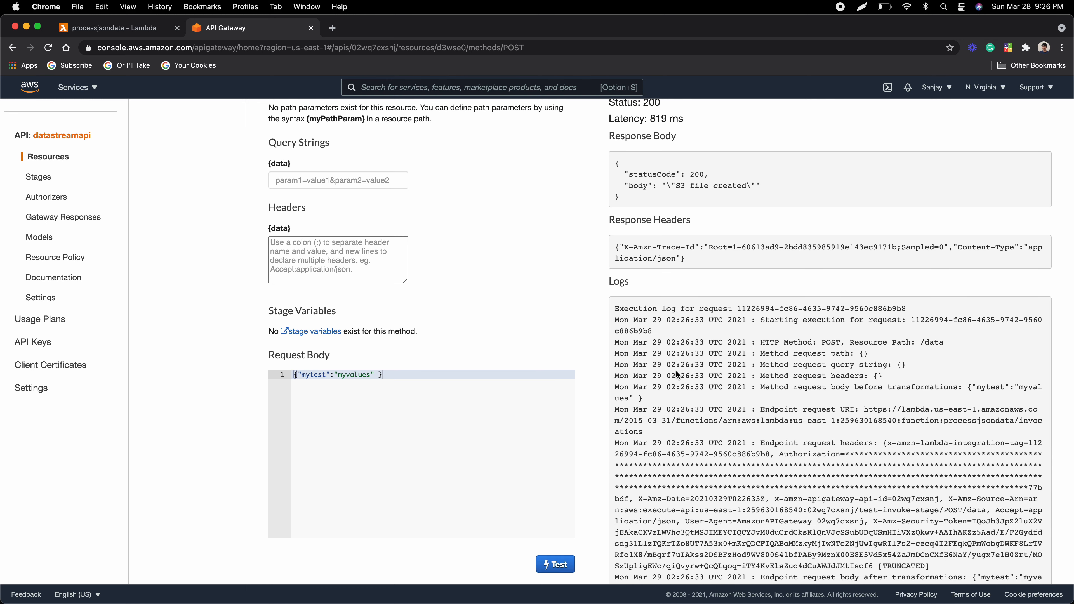
drag(677, 188, 741, 189)
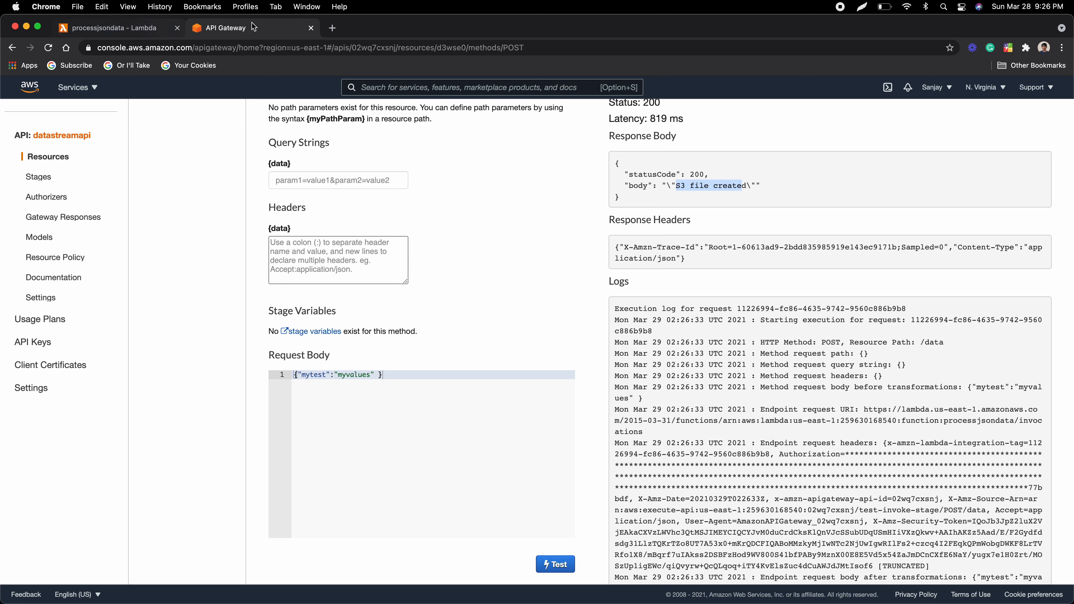
Go to S3, open the datastreamdemo bucket and view the details of the most recent JSON object
click(332, 28)
text(s)
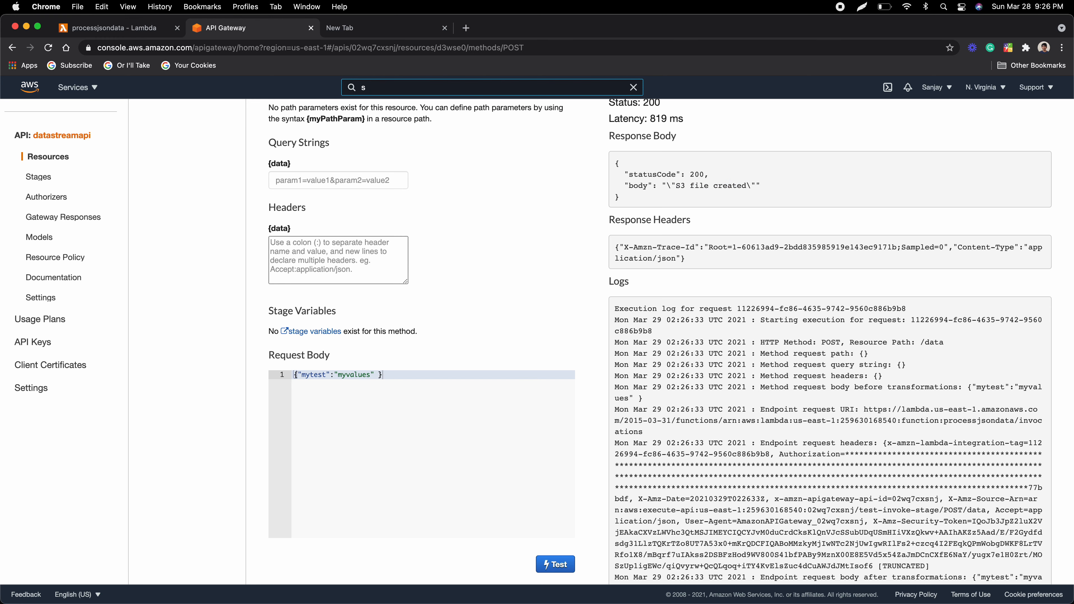
text(3)
click(396, 178)
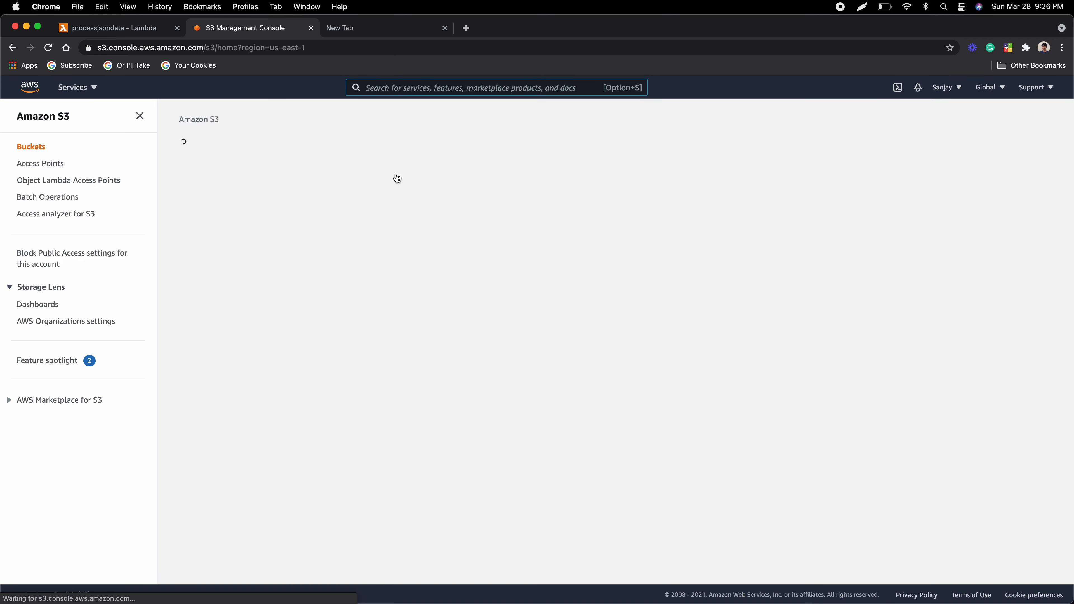
click(252, 276)
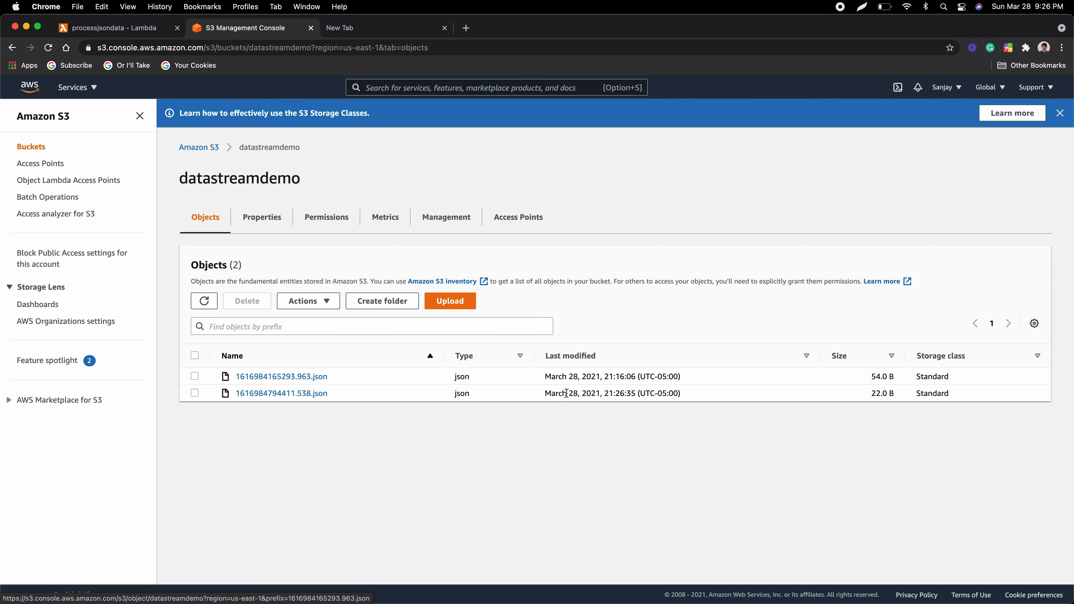
click(309, 396)
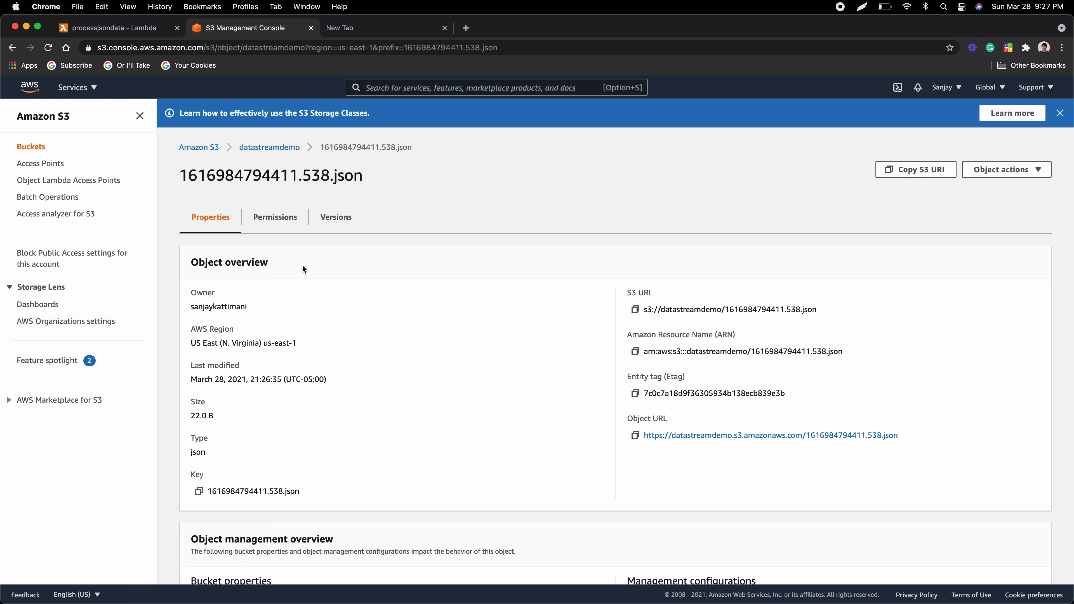
Open the JSON object from the datastreamdemo bucket to read its contents, and go back to the Lambda console
click(1015, 171)
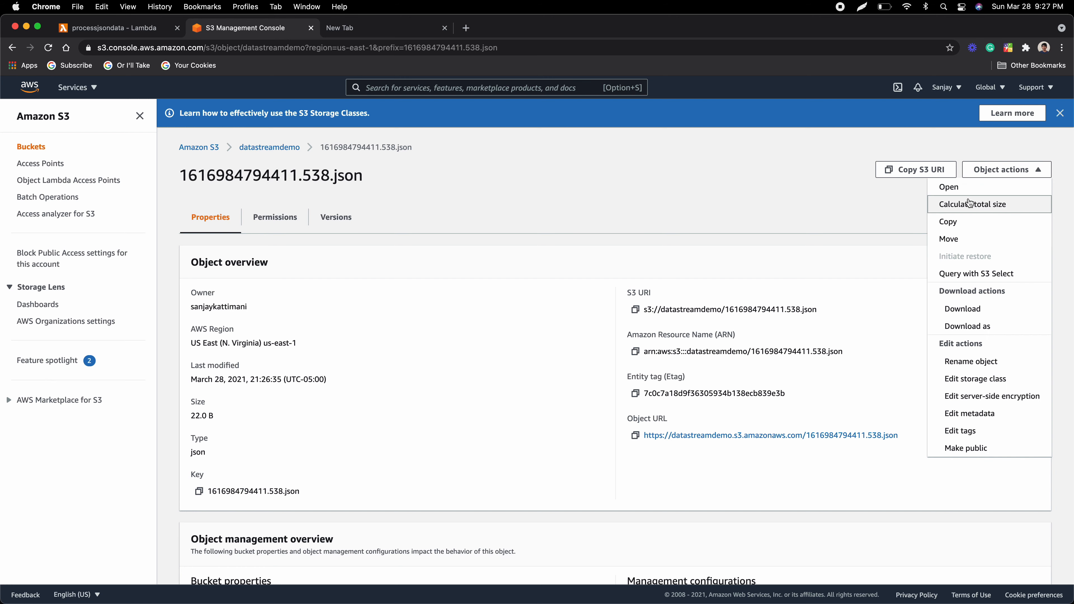
click(961, 193)
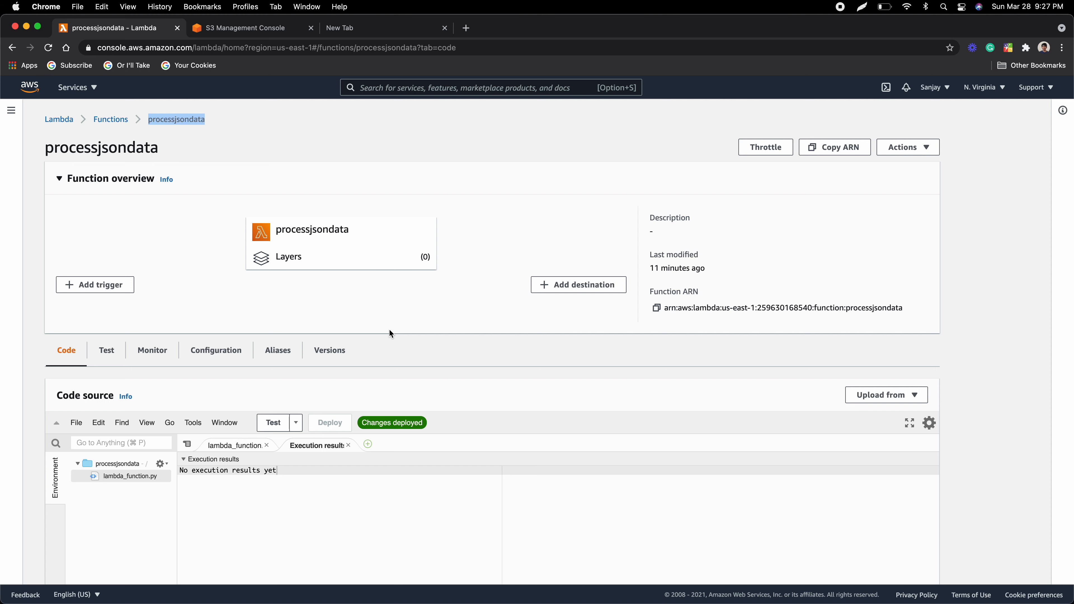
click(62, 119)
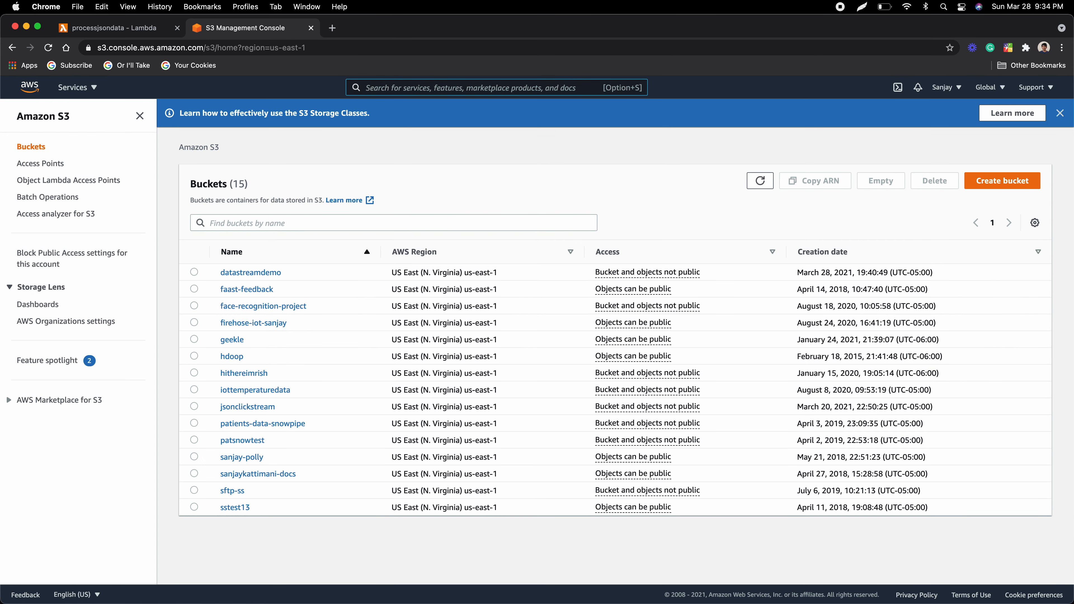
Go to API Gateway, open datastreamapi and select the POST method under the /data resource
click(376, 87)
text(apig)
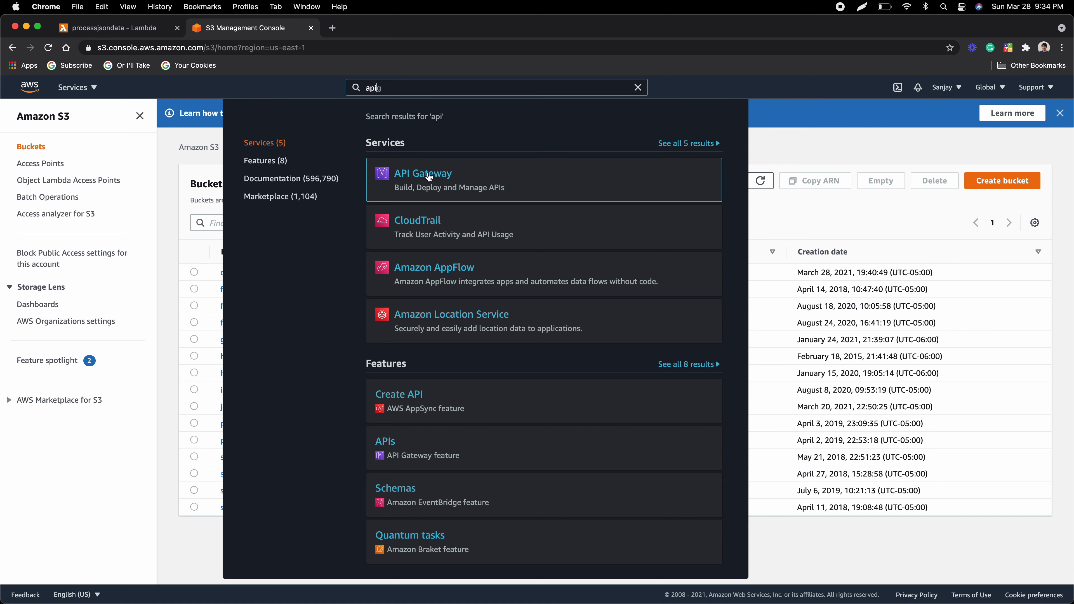
click(438, 174)
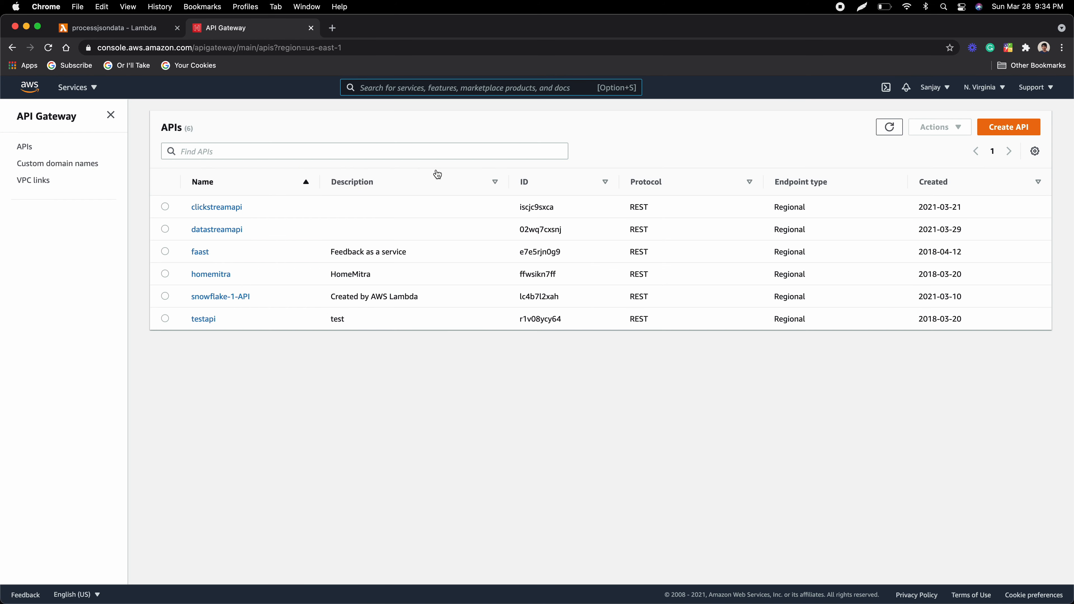
click(220, 215)
click(174, 186)
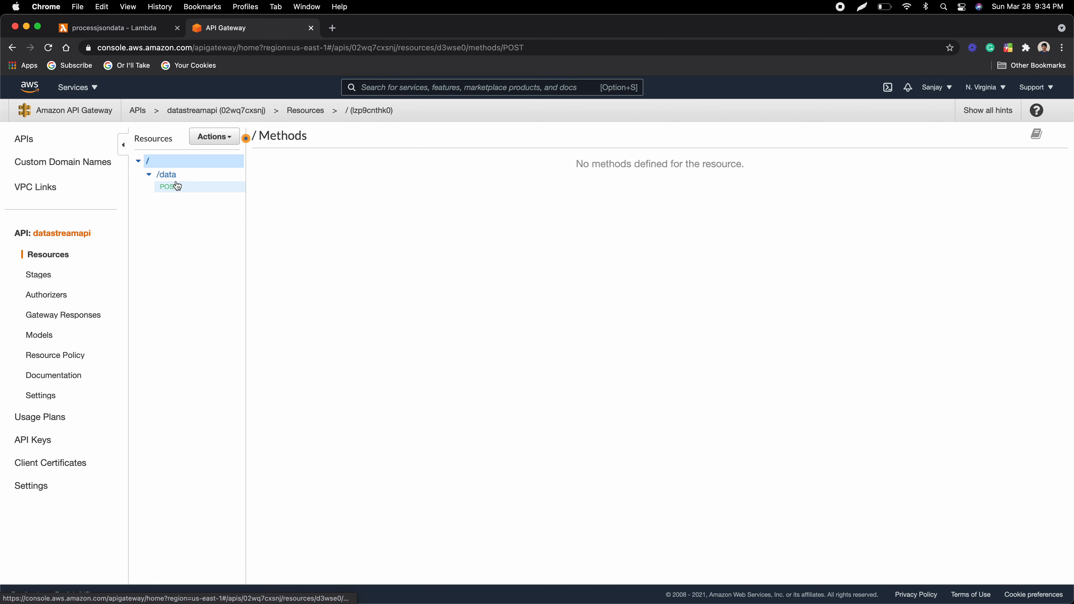
Deploy the API to a new stage named stage
click(214, 136)
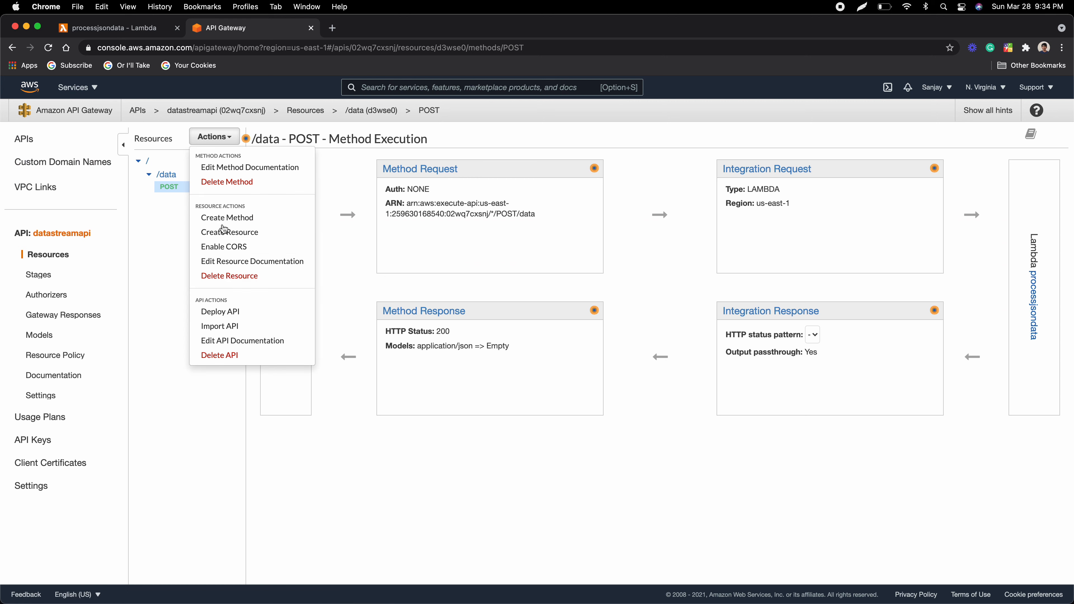
click(221, 311)
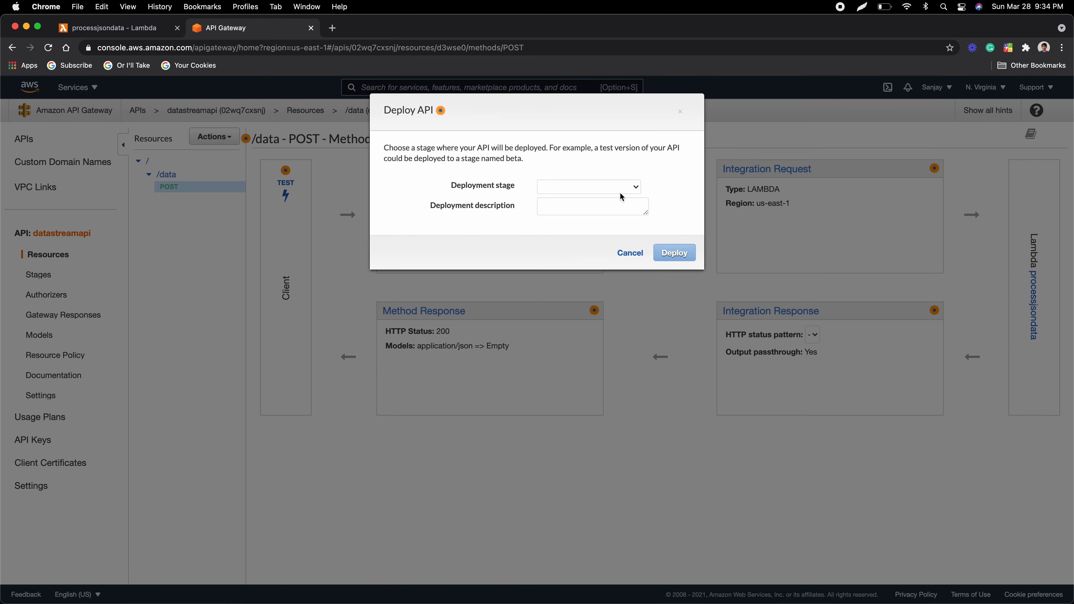
click(626, 188)
click(571, 202)
click(598, 204)
text(stage)
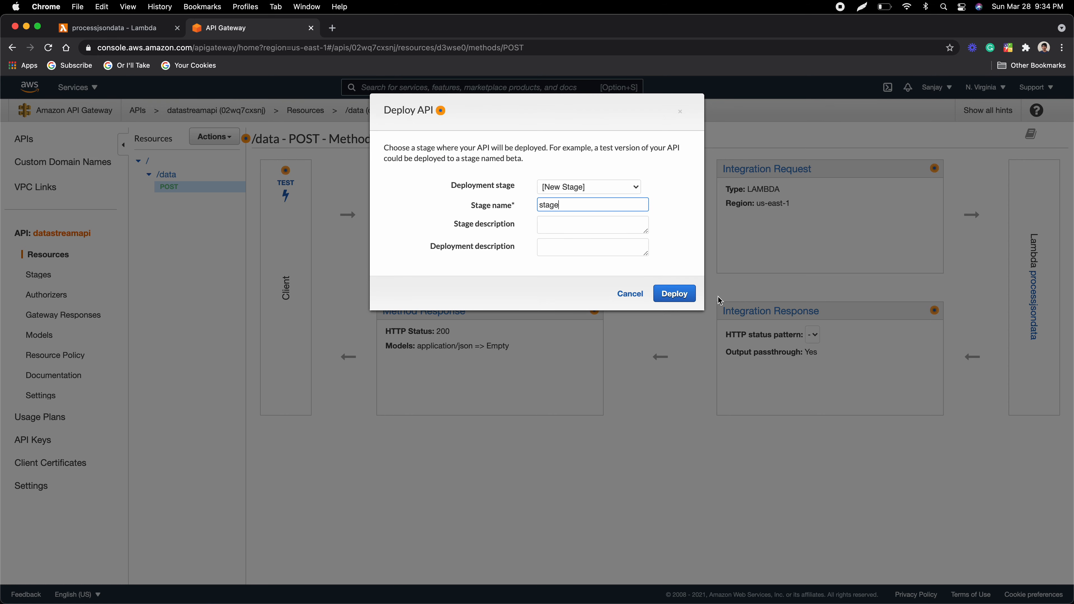
click(675, 294)
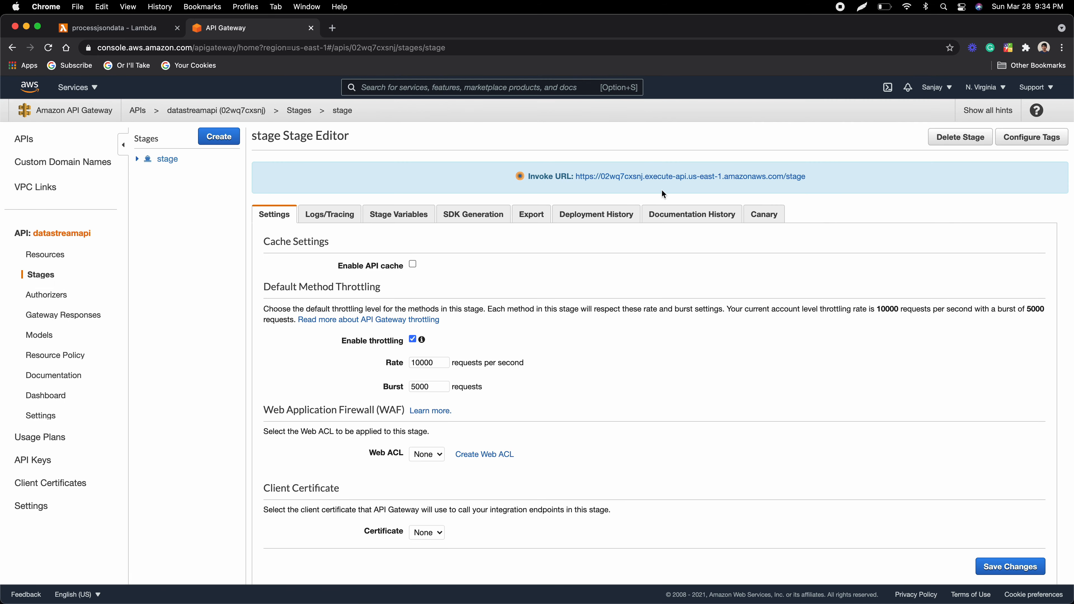
Copy the stage's invoke URL and, in Postman, use it as the URL of a POST request
right_click(730, 176)
key(super+c)
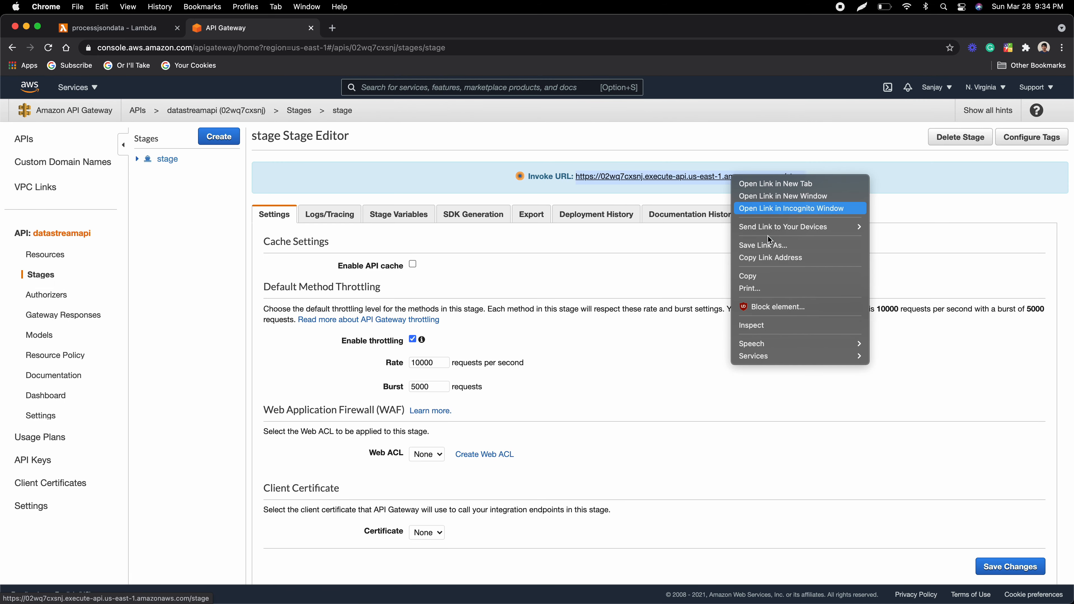
click(757, 276)
key(super+Tab)
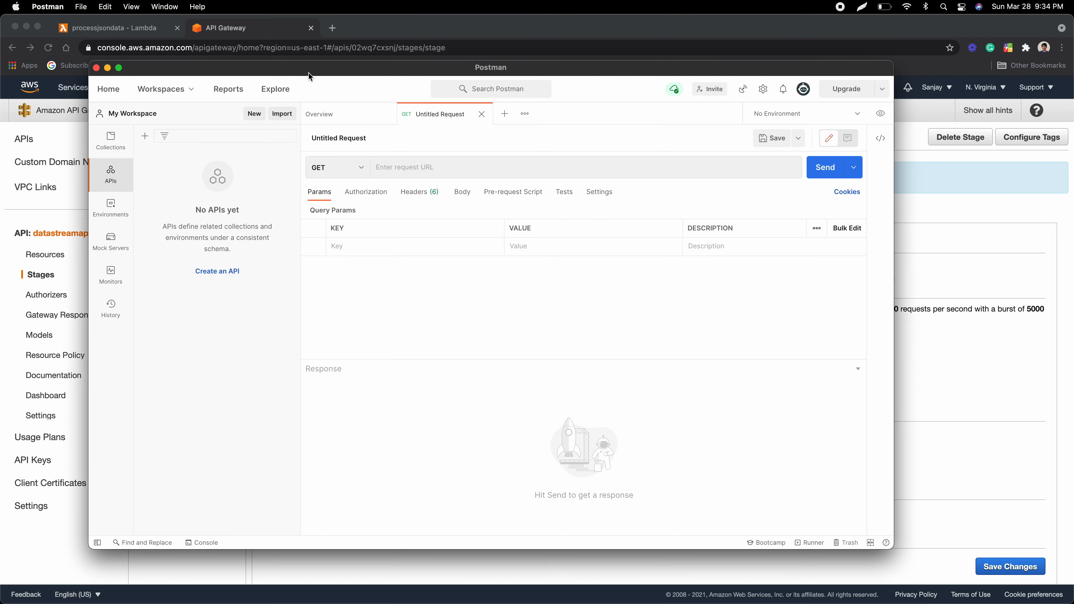
click(422, 165)
key(super+v)
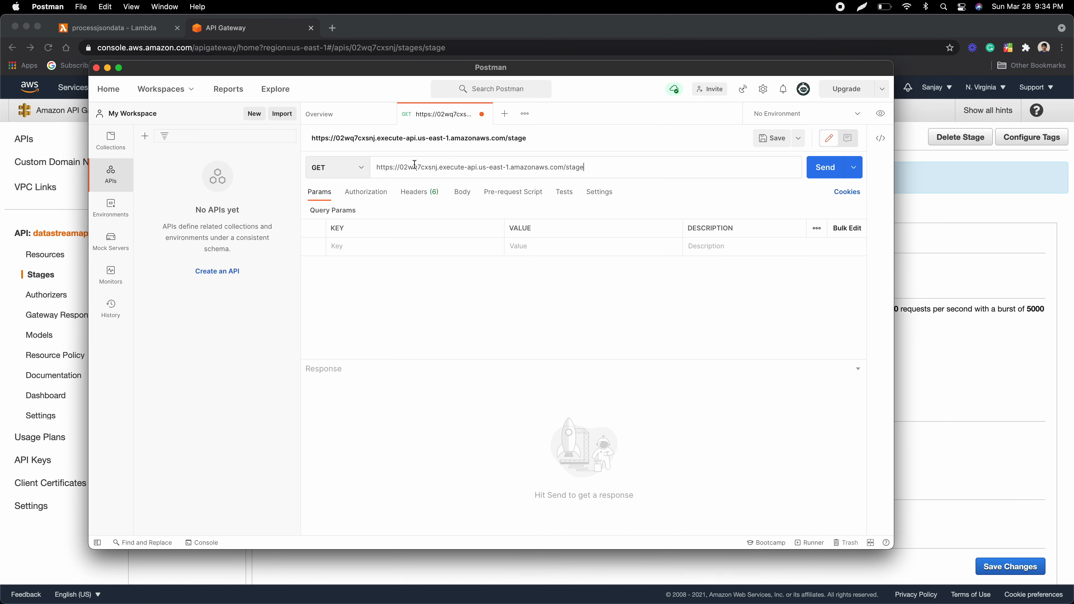
click(340, 168)
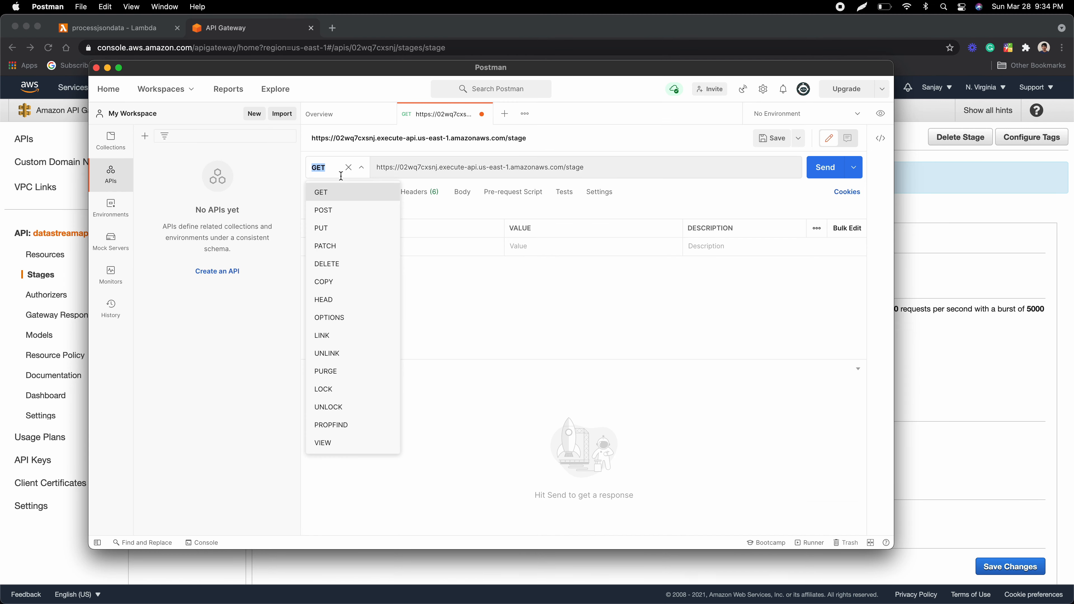
click(324, 210)
Set the request body to raw JSON containing {"call method":"postman"}
click(462, 191)
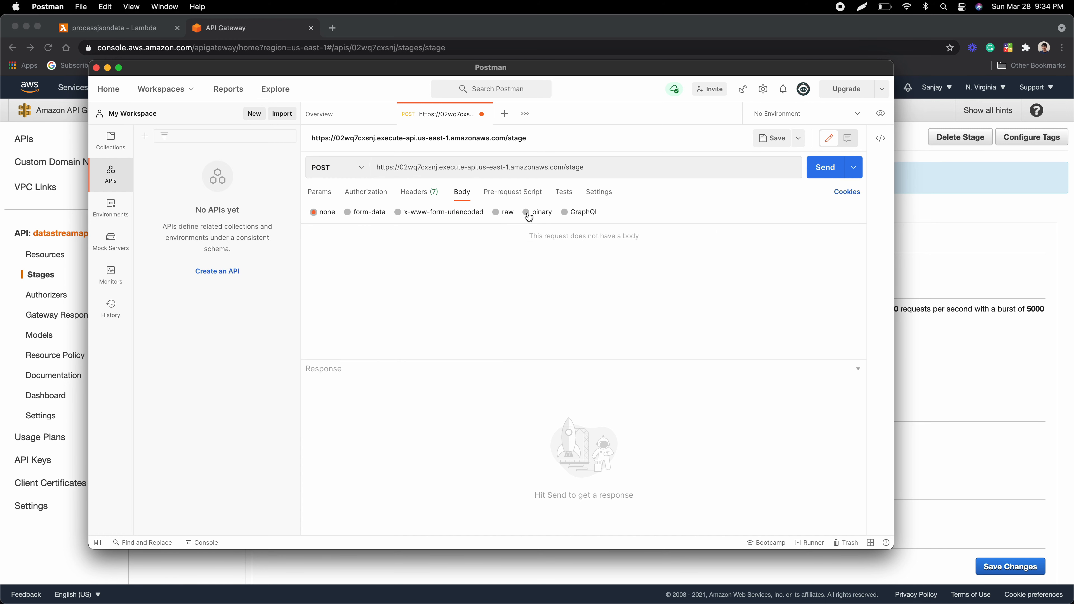
click(546, 212)
click(508, 215)
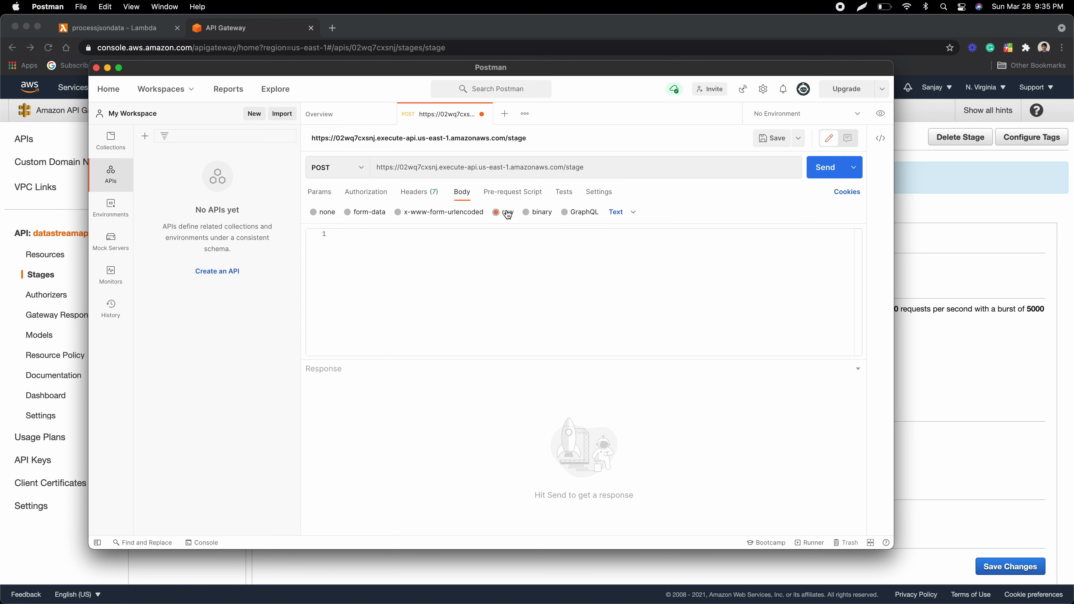
click(633, 211)
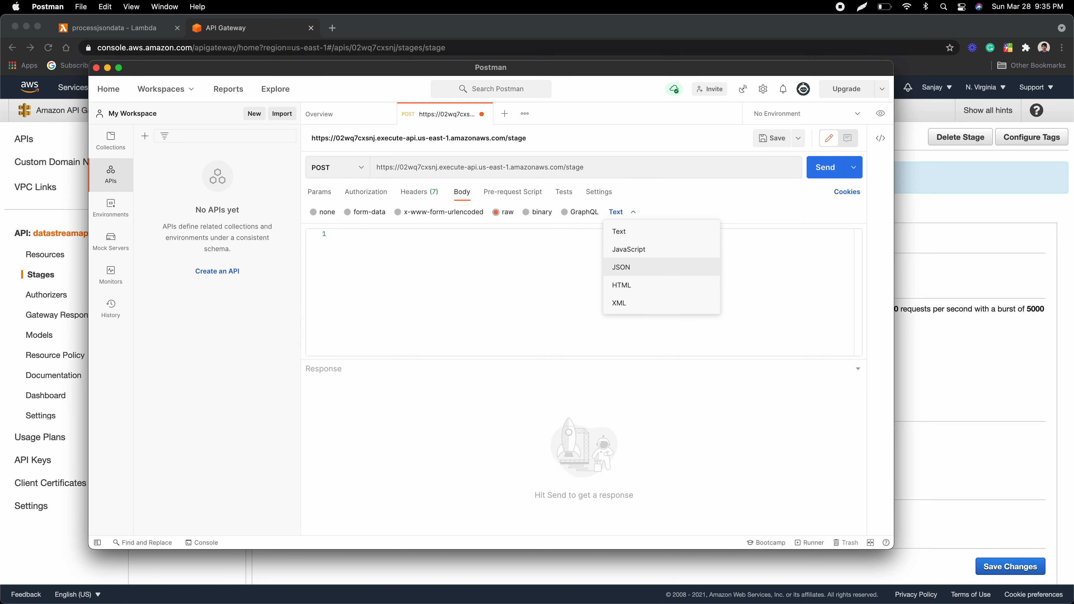
click(625, 269)
text({)
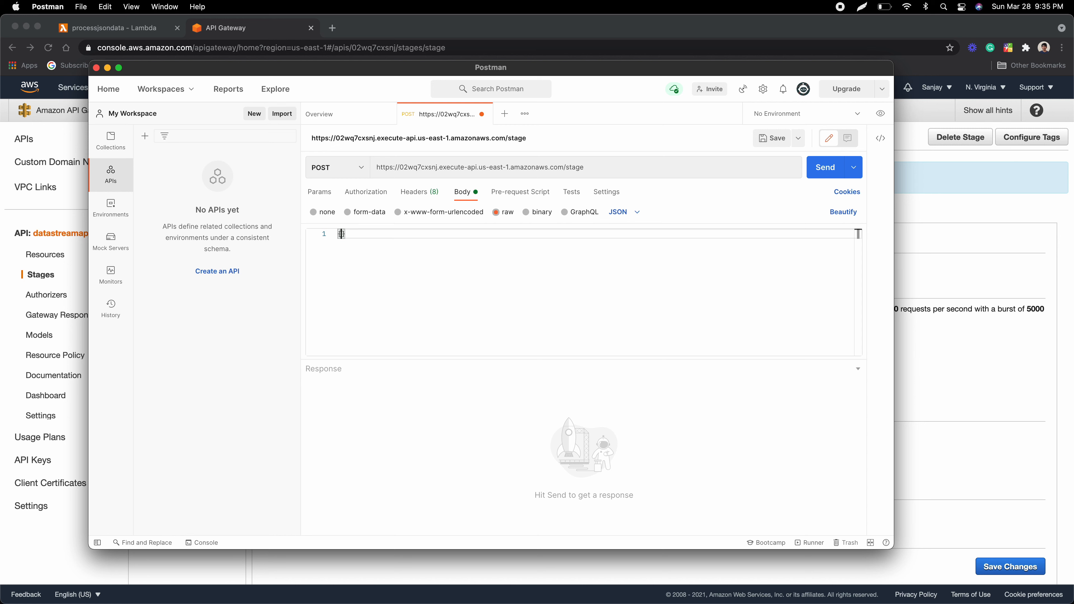
text("call method":"postman")
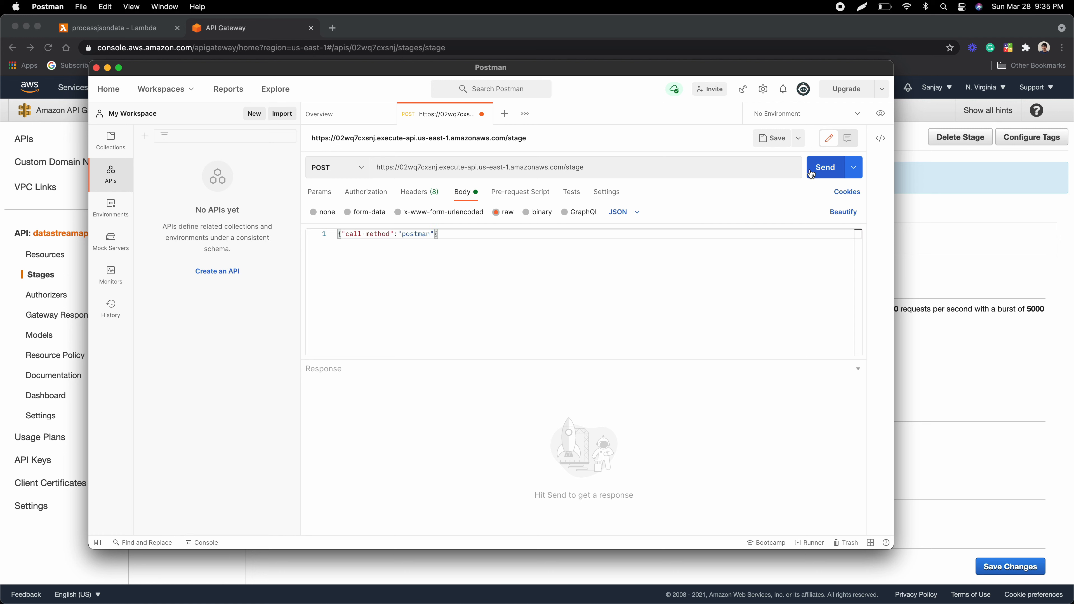
Send the POST request to the stage URL and examine the message in the response
click(823, 172)
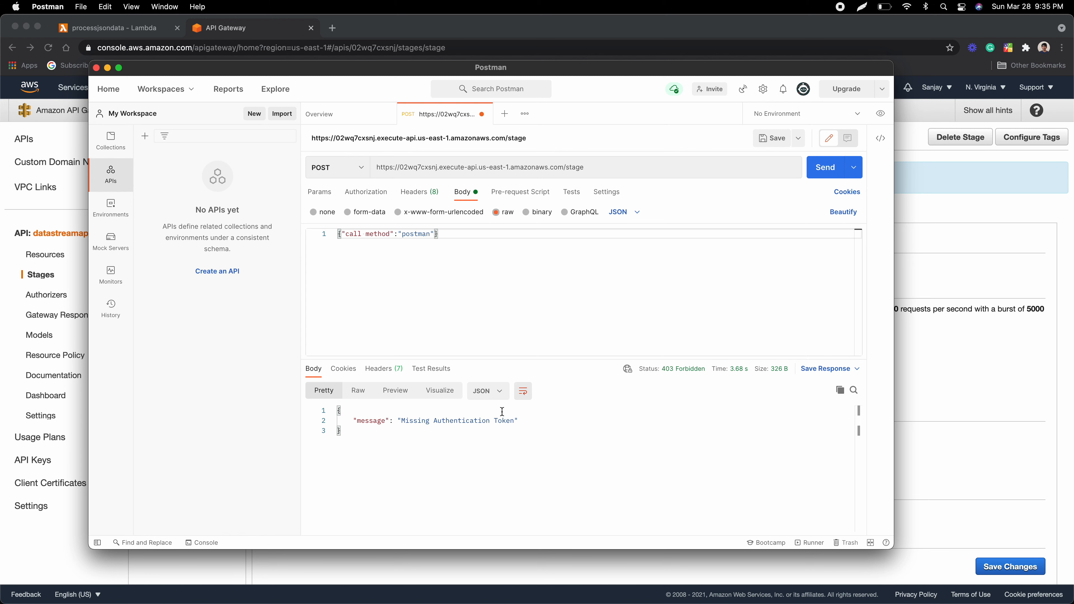
double_click(491, 421)
click(524, 311)
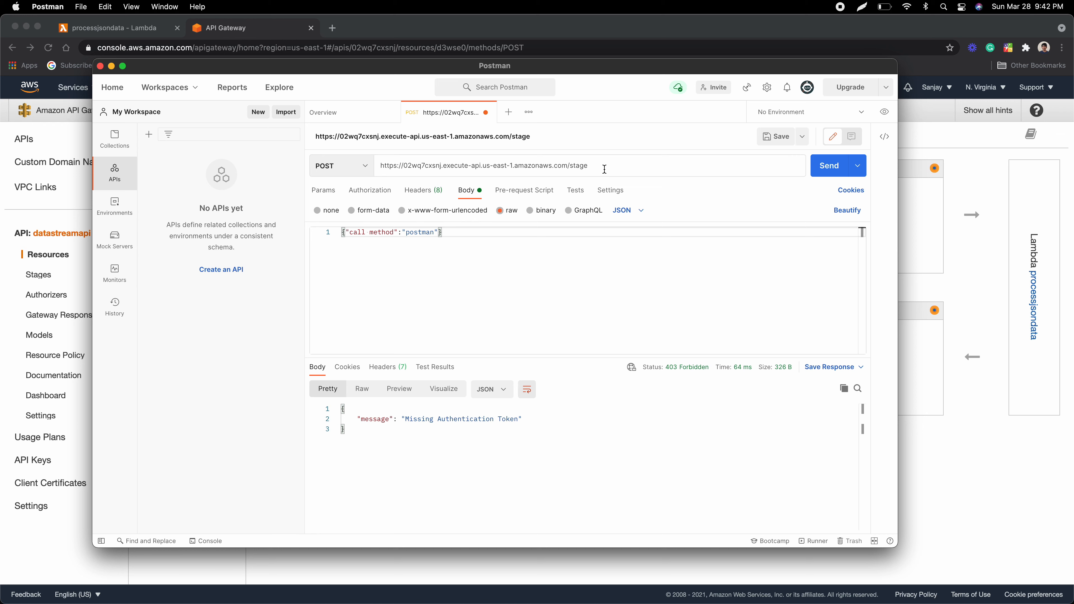
Append /data to the request URL and replace the body with the copied "Example application" sample JSON
text(/data)
drag(495, 255, 186, 209)
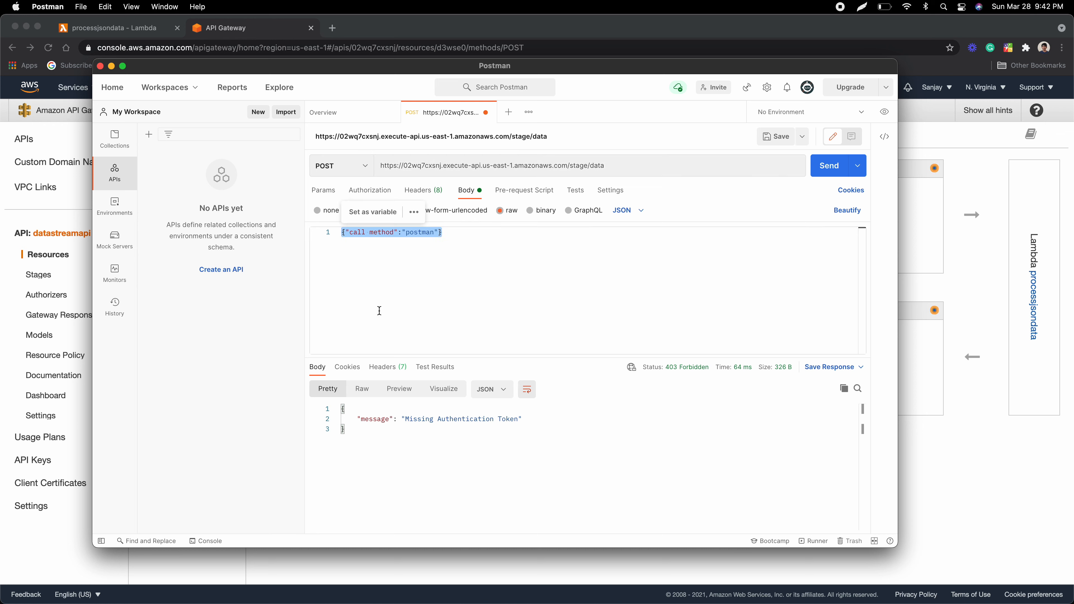
key(BackSpace)
key(super+v)
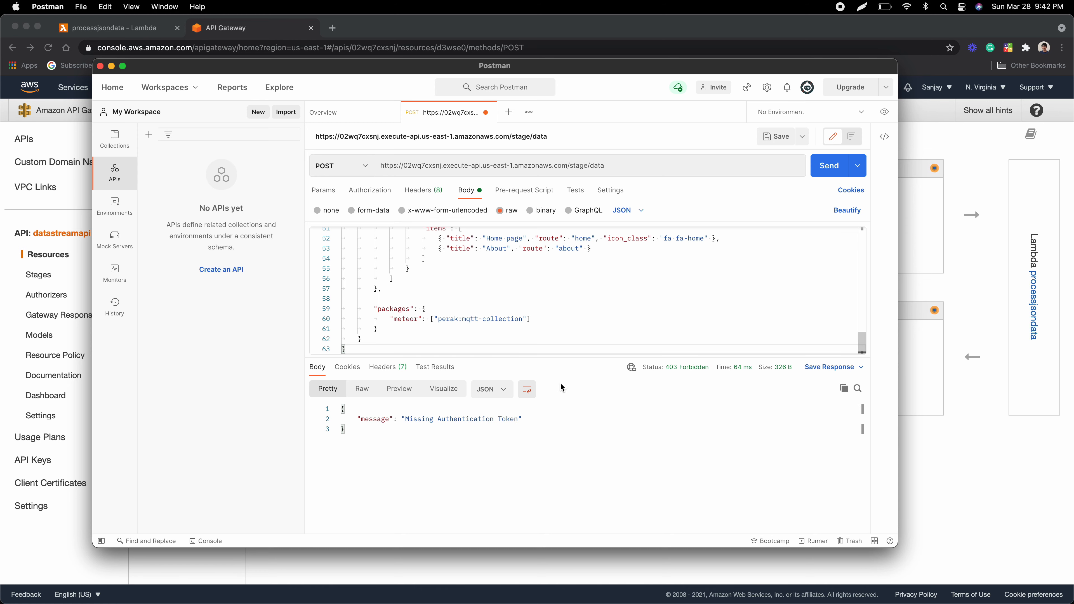
Review the pasted JSON, send the request to /stage/data and examine the response body
scroll(516, 305, up, 10)
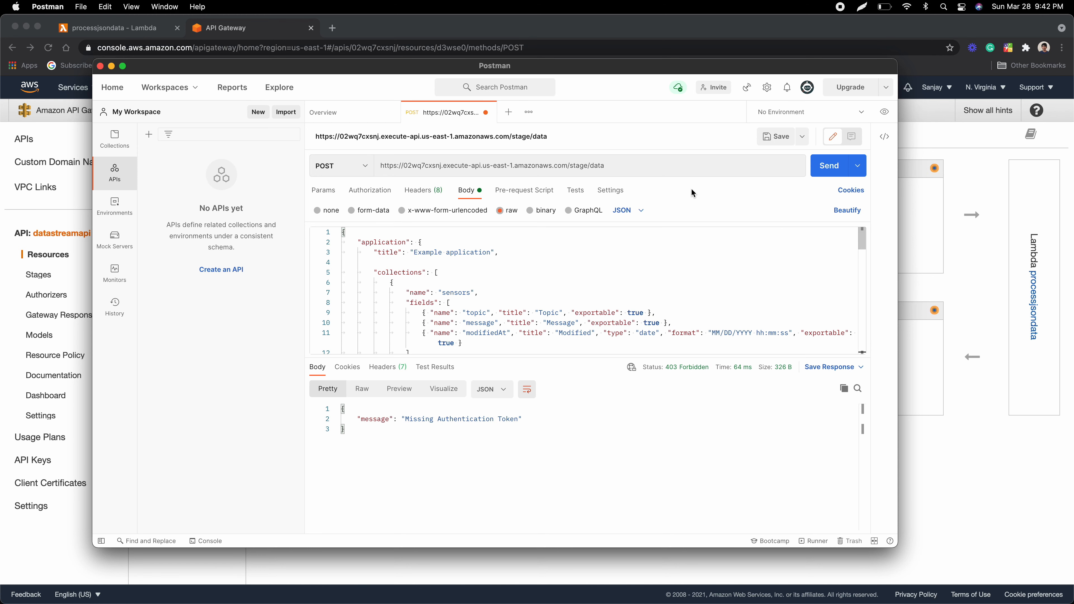
click(836, 172)
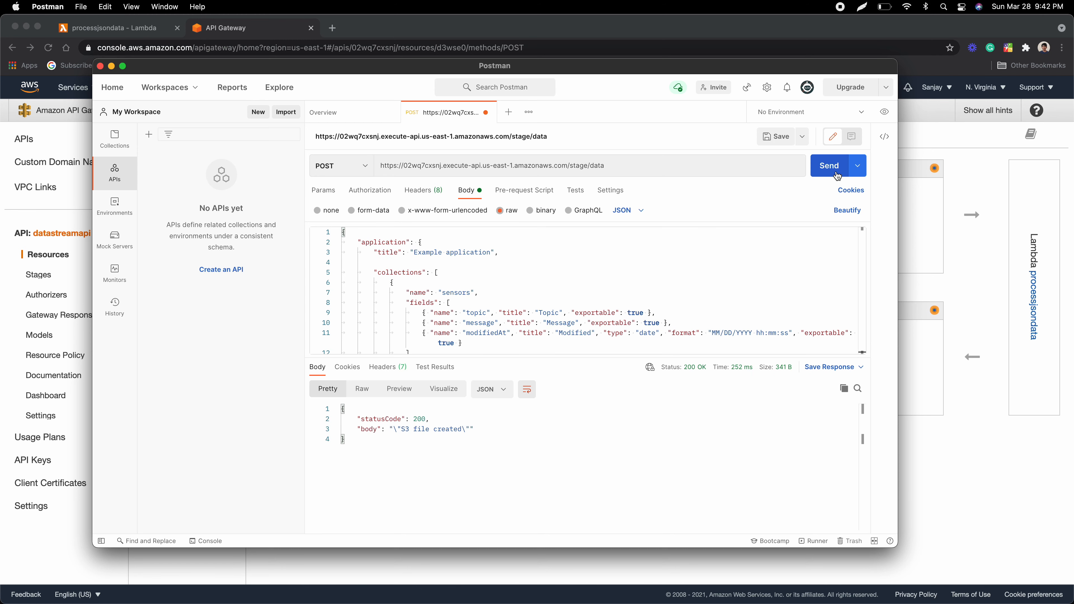
double_click(415, 430)
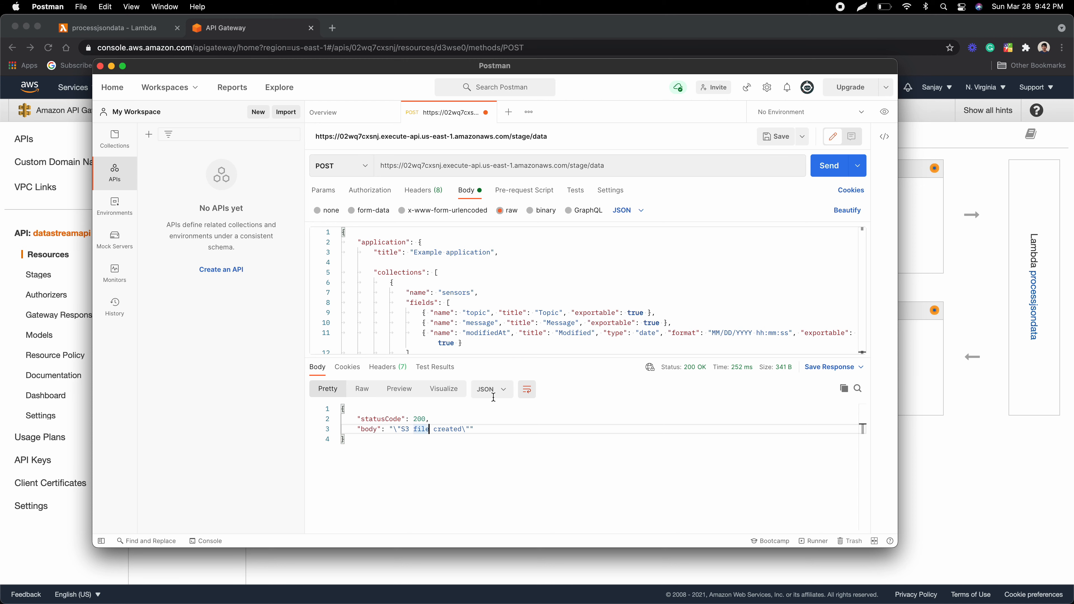
Back in the AWS console, go to S3 and open the newest JSON object in the datastreamdemo bucket
click(282, 32)
click(394, 90)
text(s)
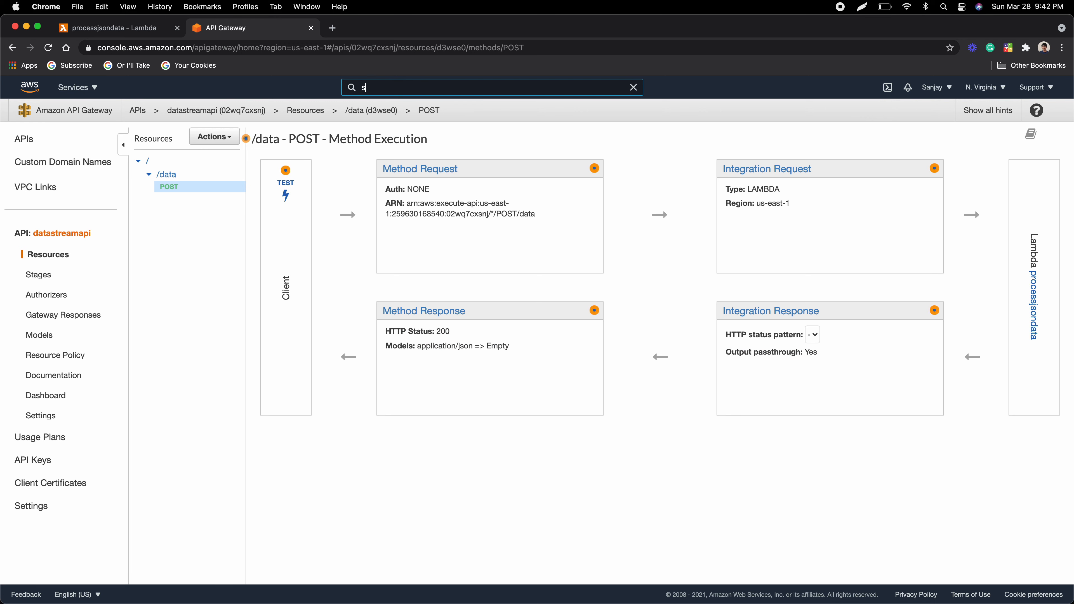
text(3)
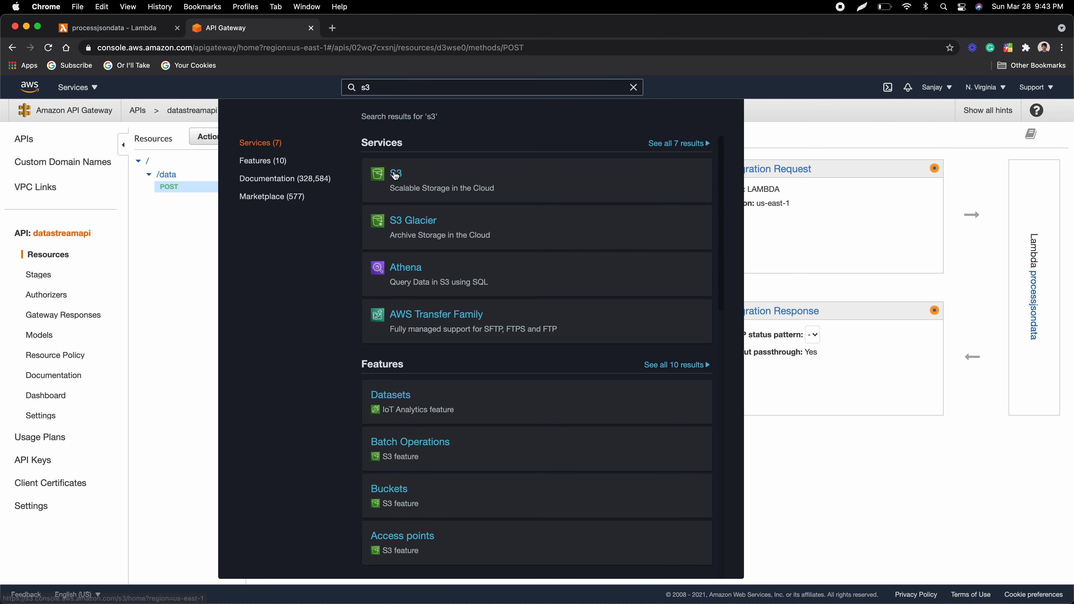
click(395, 174)
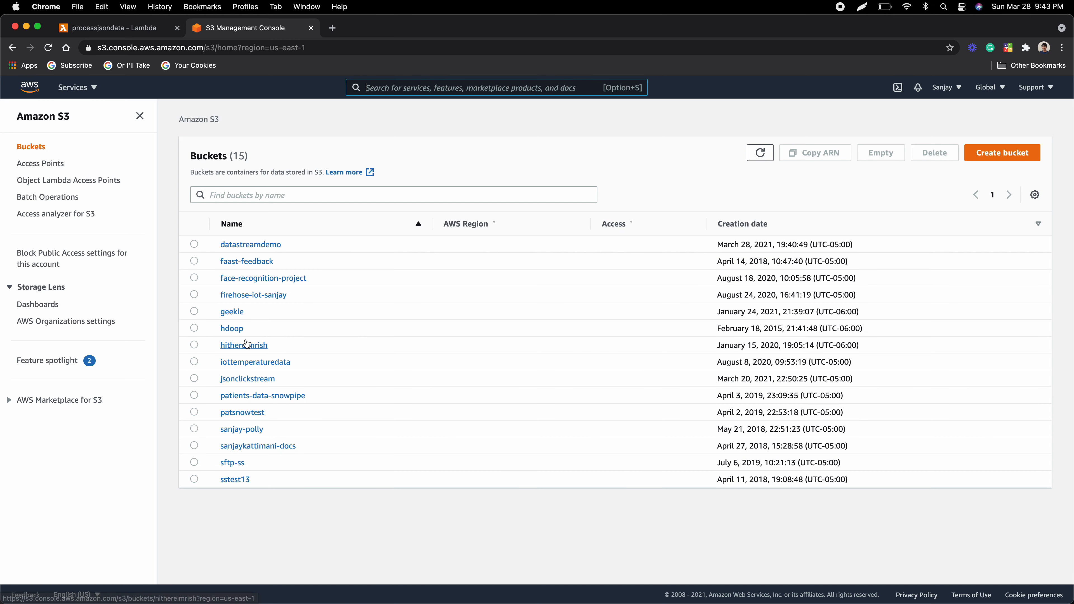
click(250, 245)
click(305, 416)
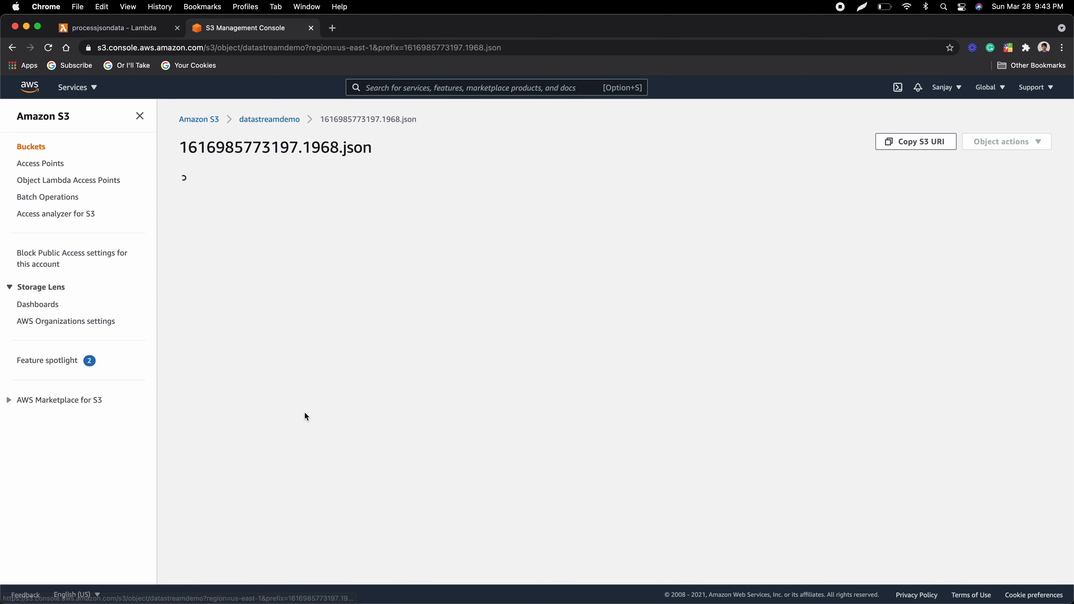
Open the object 1616985773197.1968.json, read through the downloaded file's contents in Xcode and return to the browser
click(1001, 142)
click(988, 155)
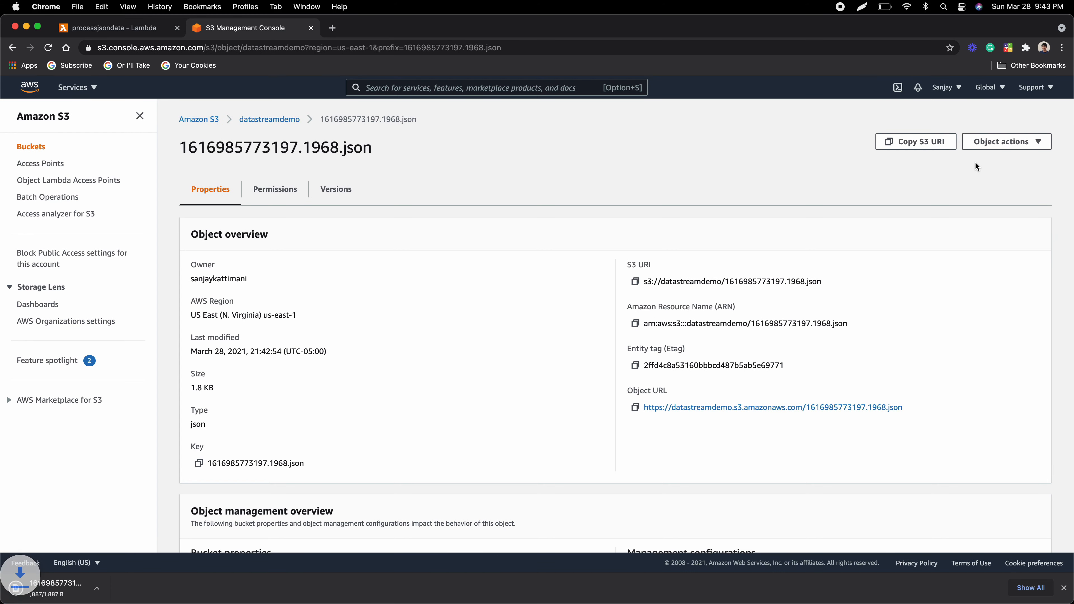
click(67, 587)
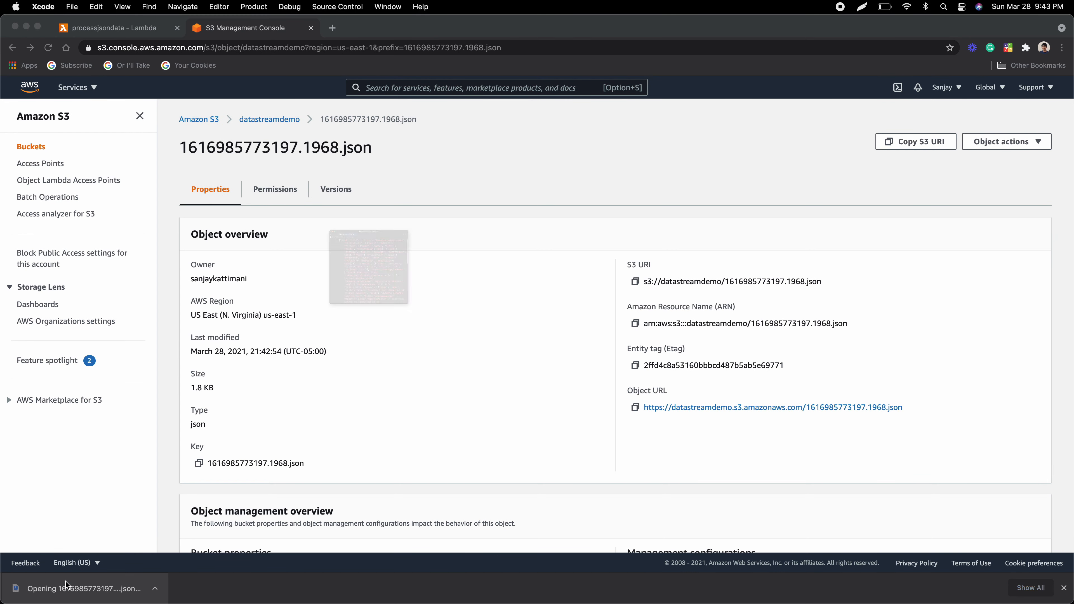
scroll(384, 281, down, 15)
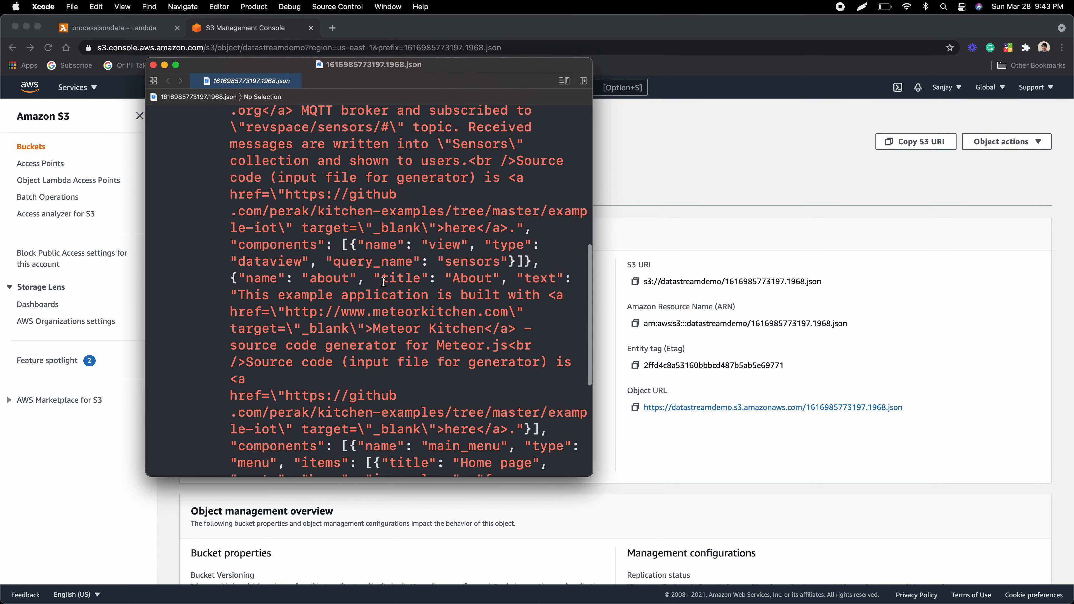
scroll(383, 282, up, 15)
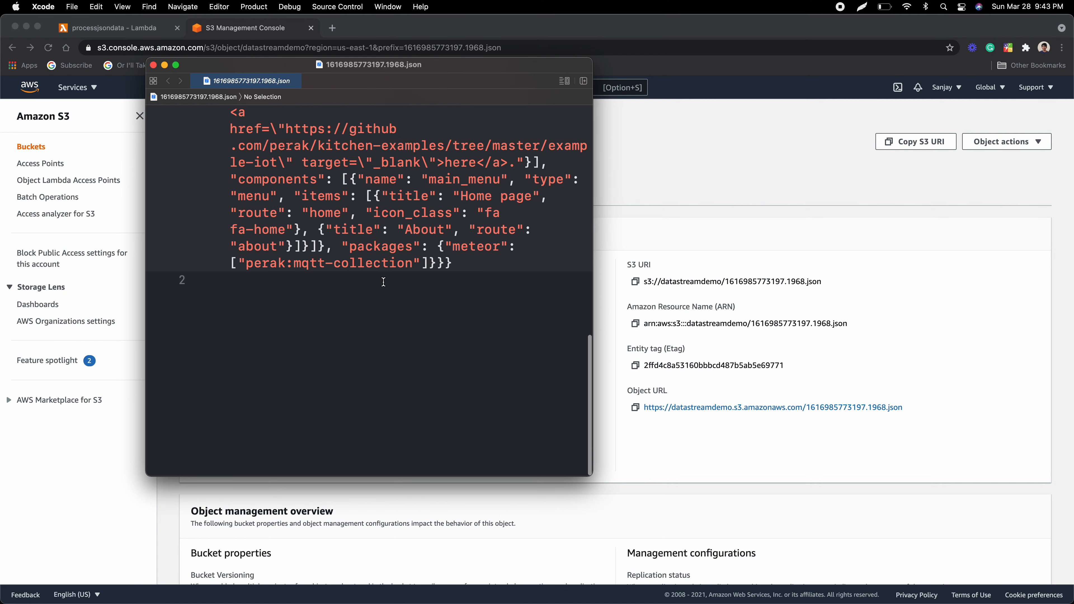
click(705, 224)
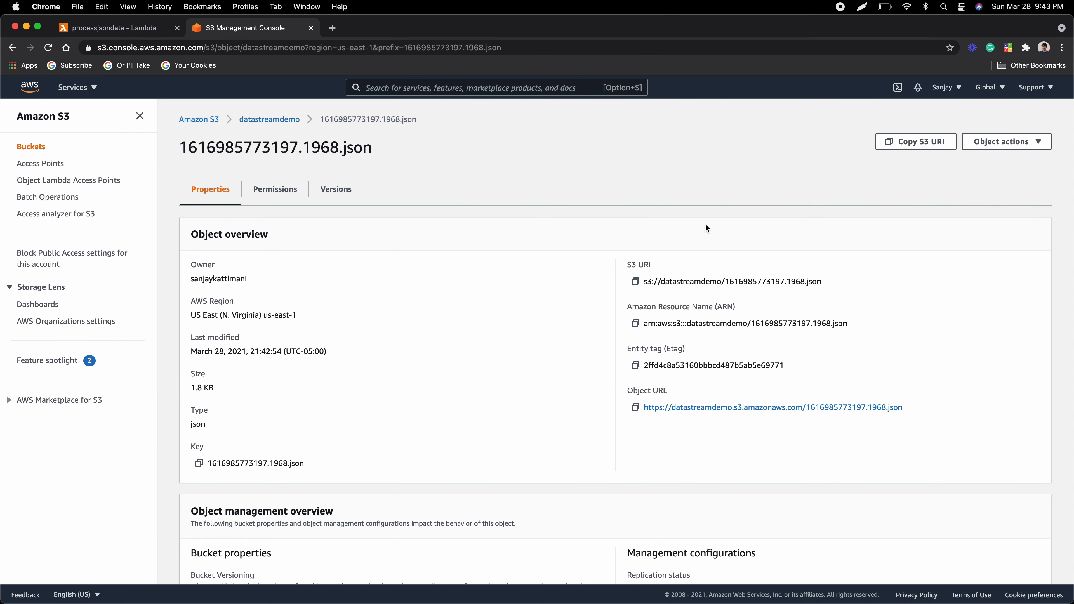
key(super+Tab)
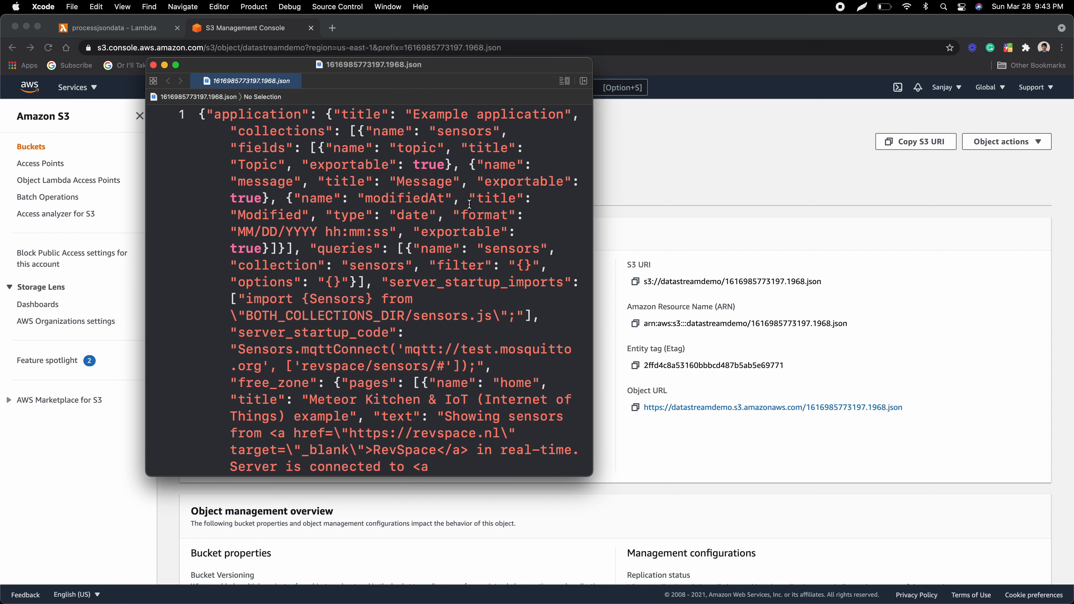
click(676, 199)
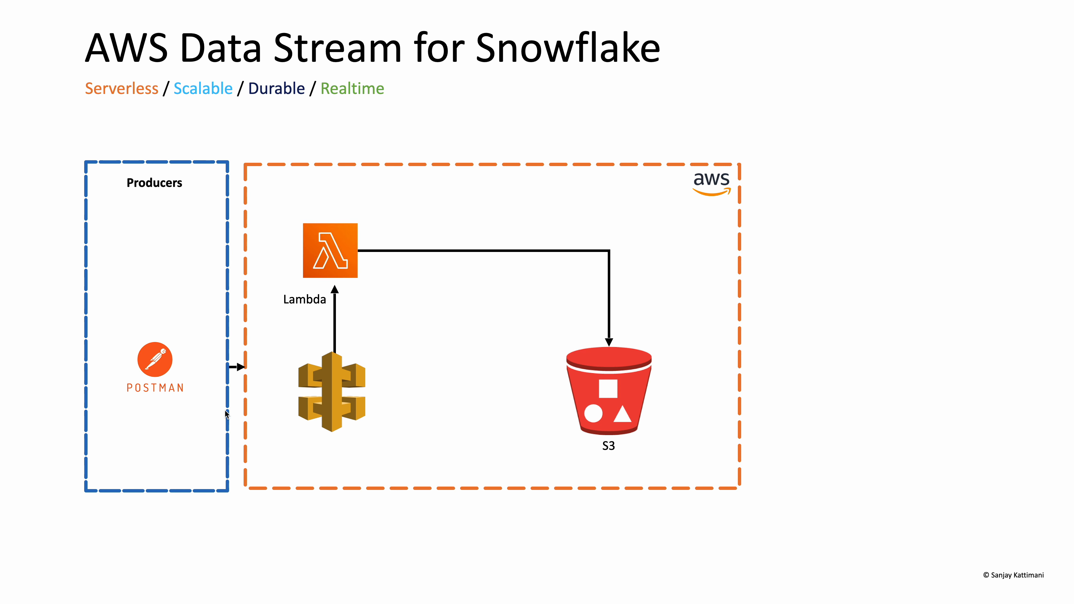
key(Right)
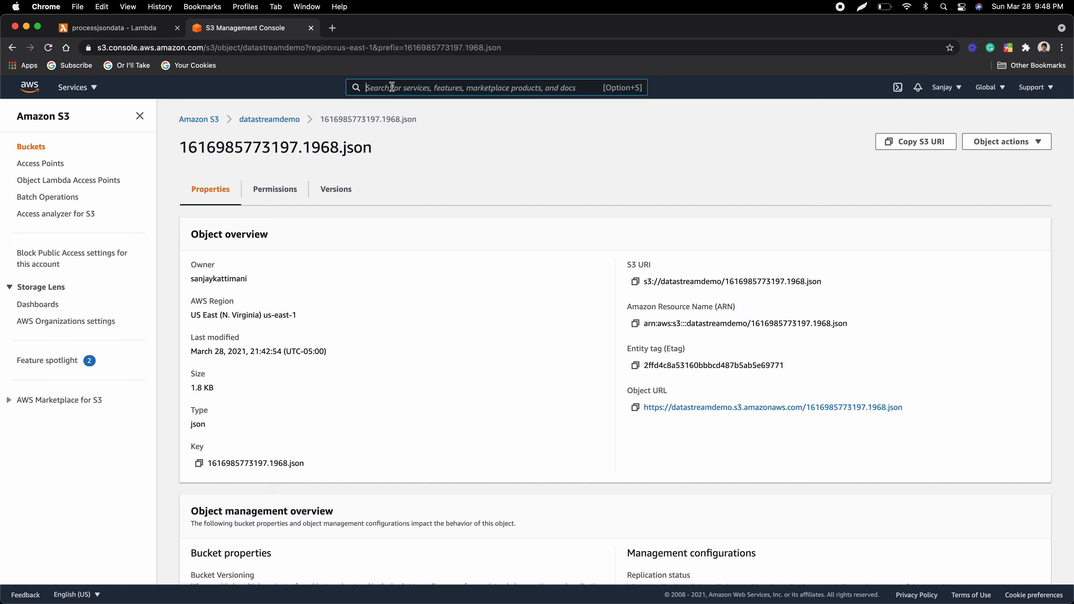
Find the Kinesis service in the AWS console and start creating a Kinesis data stream
click(392, 87)
text(kinesis)
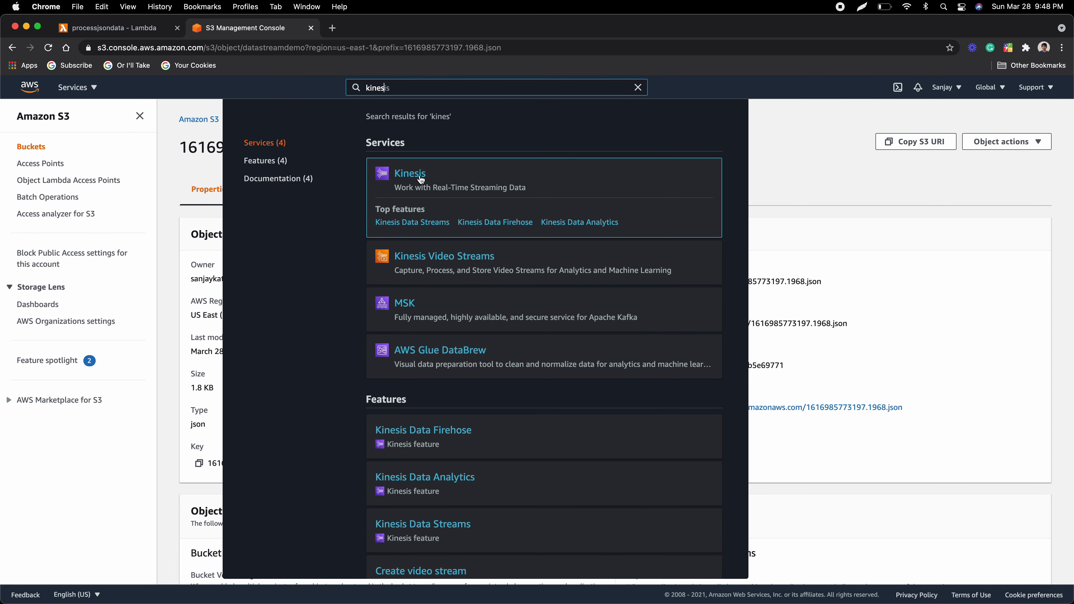
click(410, 173)
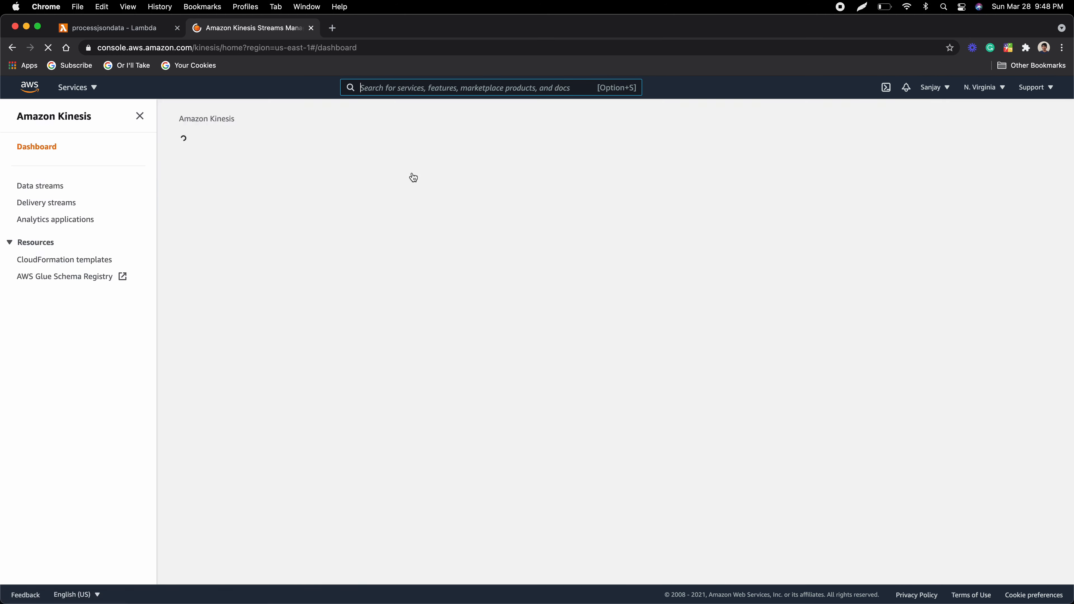
scroll(476, 338, down, 5)
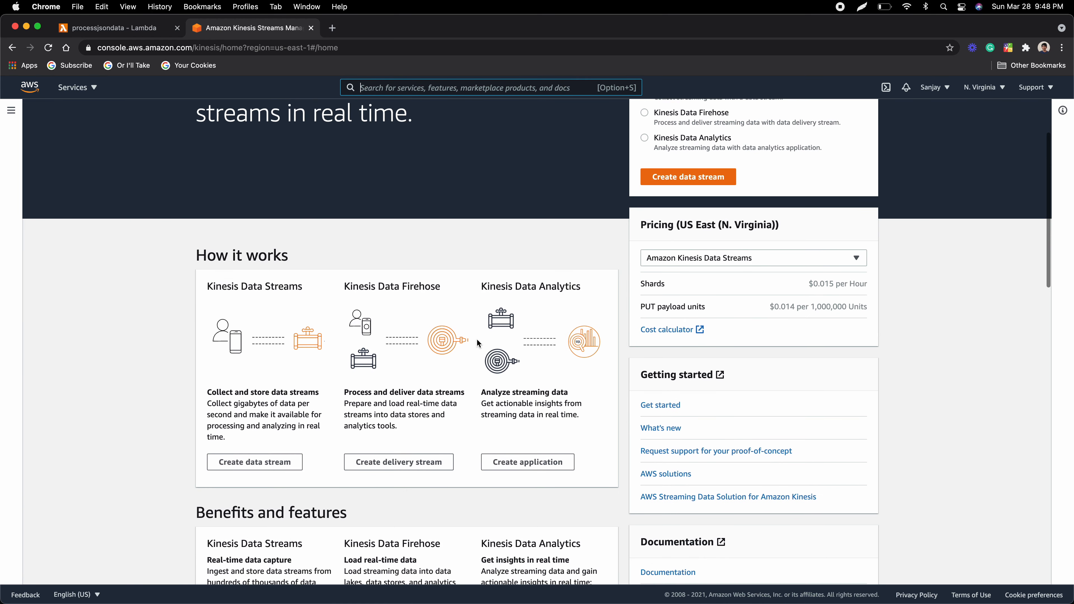
scroll(510, 323, up, 5)
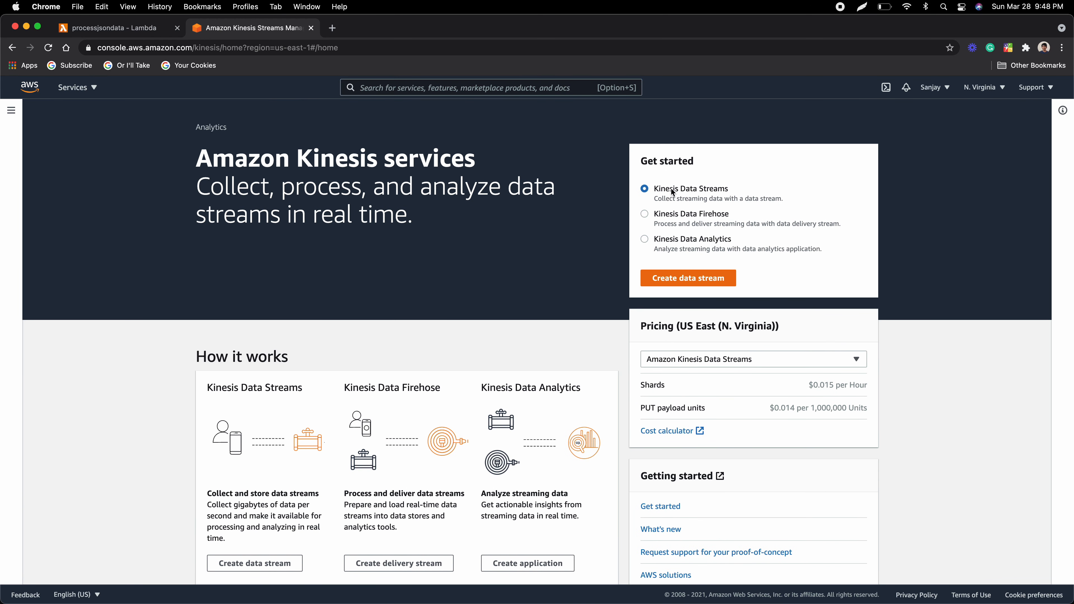
click(665, 283)
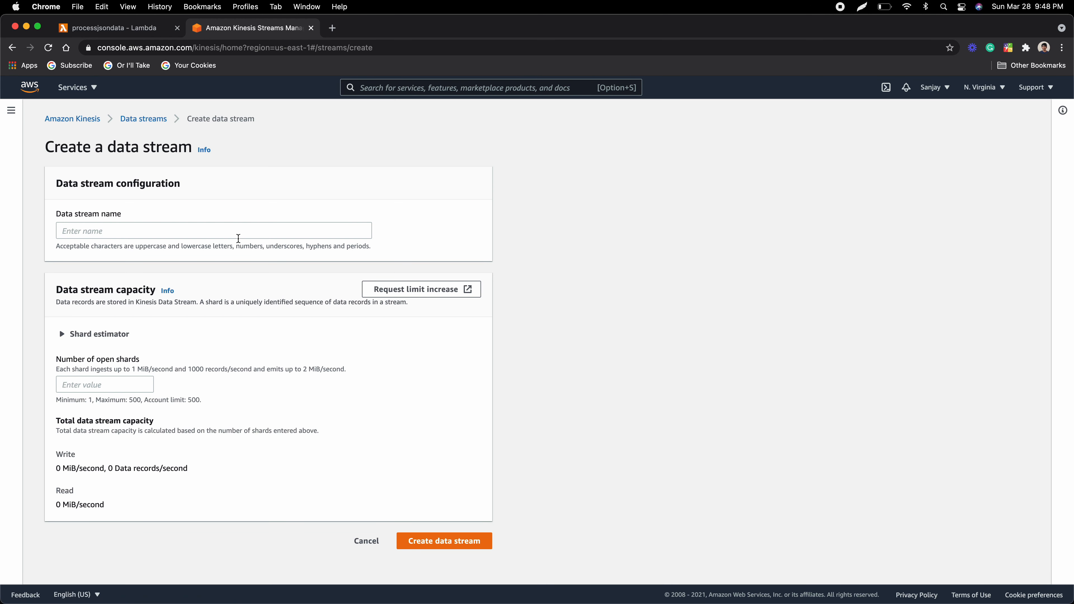
Create a data stream named kdatastream with 1 open shard and go to the data streams list
click(216, 231)
text(kdatastream)
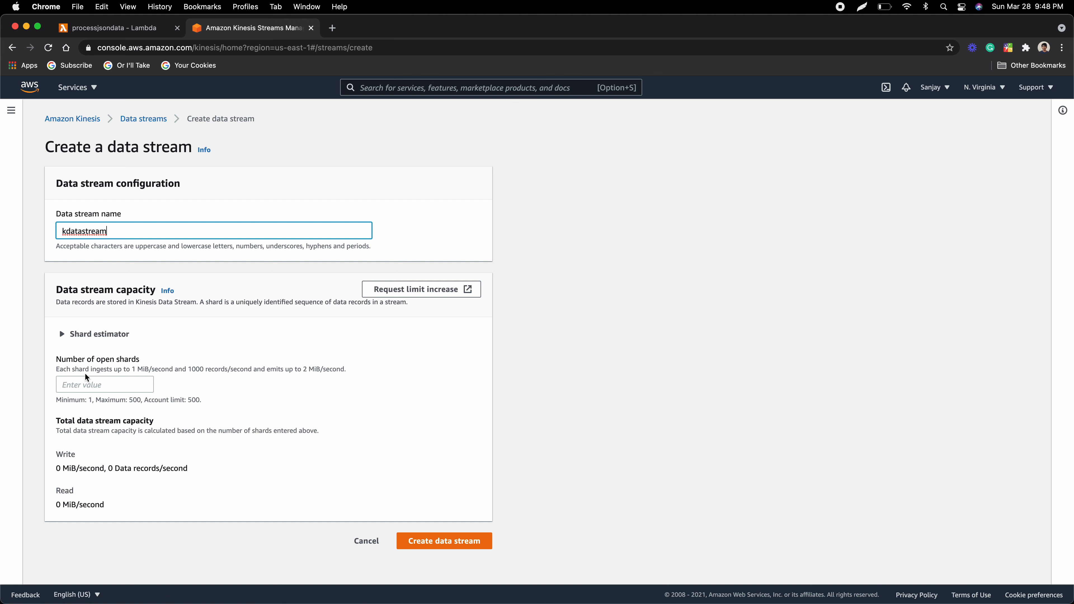
click(85, 384)
text(1)
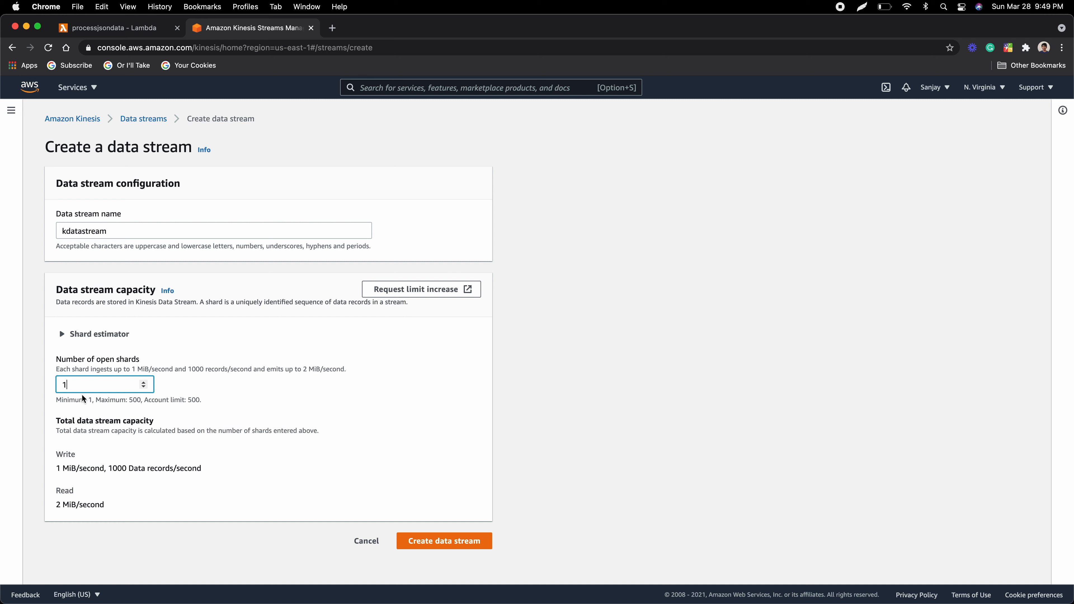
click(447, 549)
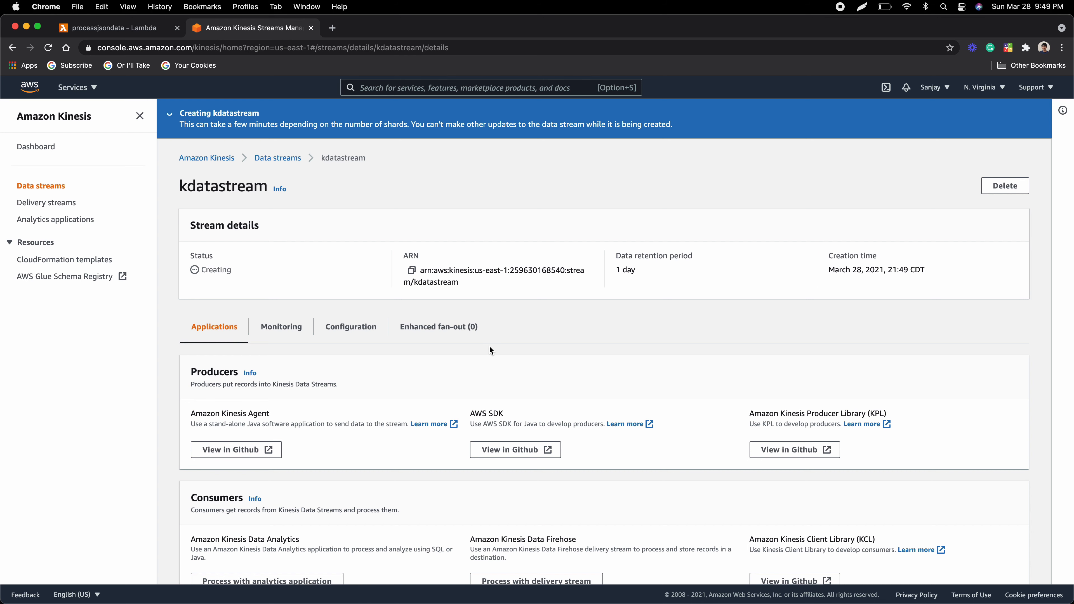
click(276, 145)
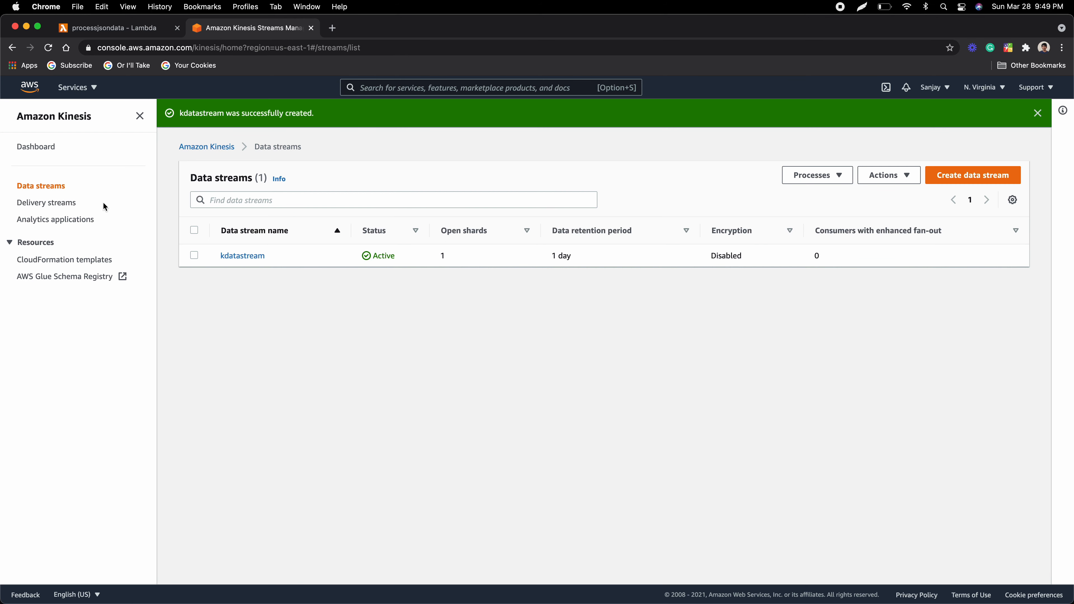
Start a new Kinesis Data Firehose delivery stream and name it kfirehose
click(40, 208)
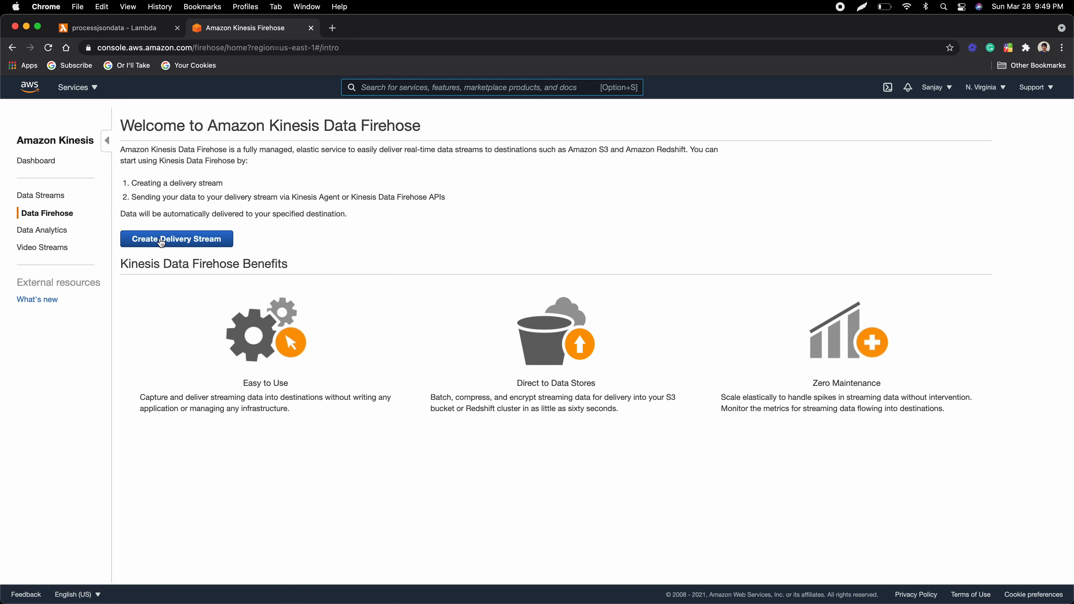
click(160, 241)
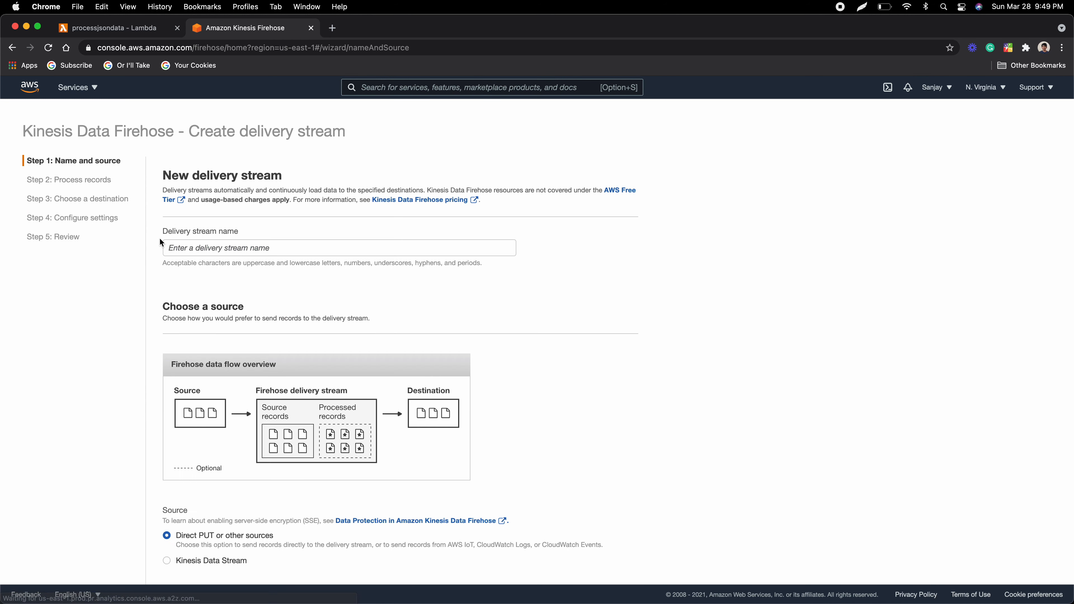
click(221, 253)
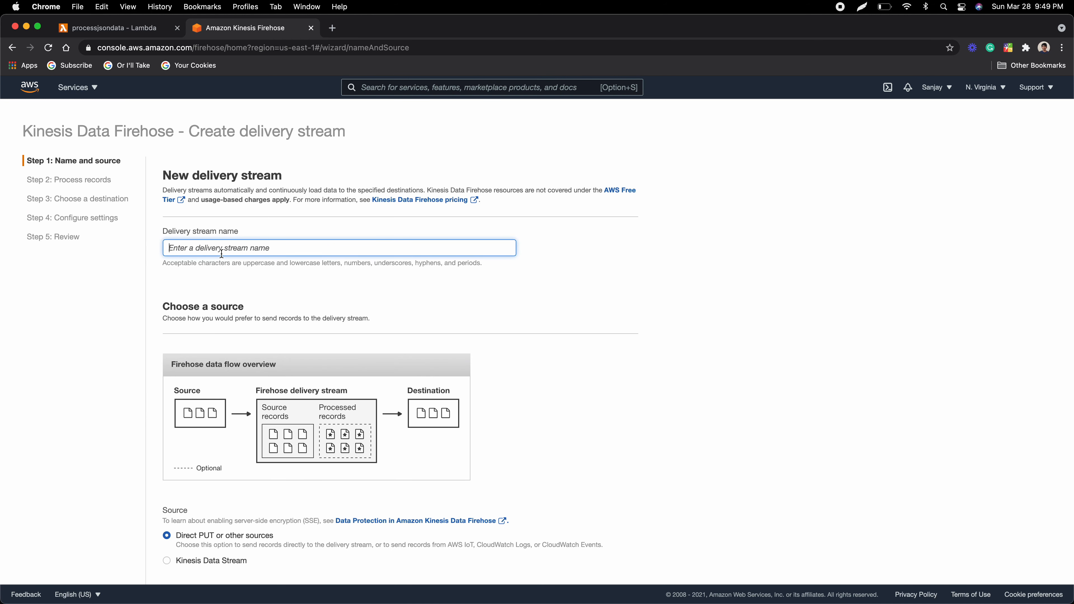
text(kfireb)
key(BackSpace)
text(ho)
key(BackSpace)
key(BackSpace)
text(hose)
scroll(300, 292, down, 2)
scroll(229, 247, up, 2)
scroll(166, 482, down, 4)
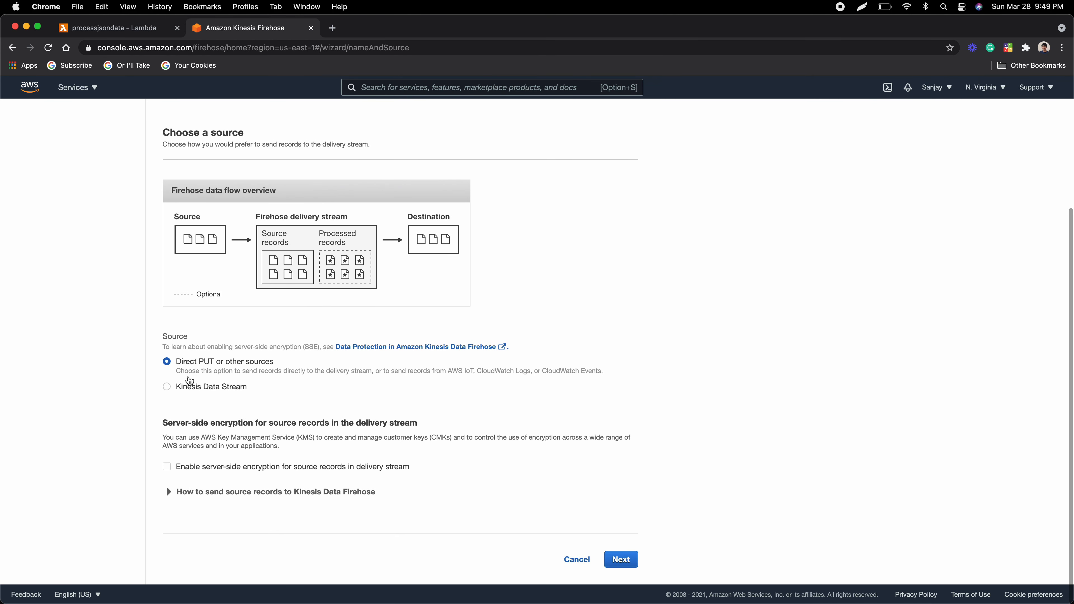
Set the delivery stream's source to the Kinesis data stream kdatastream and keep data transformation and record format conversion disabled
click(166, 387)
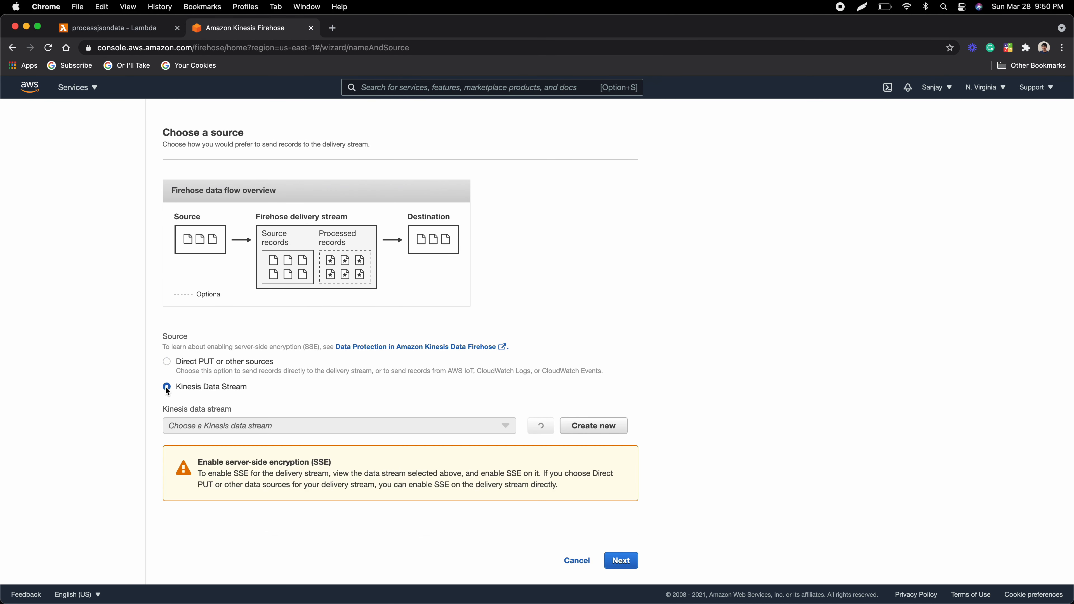
click(278, 425)
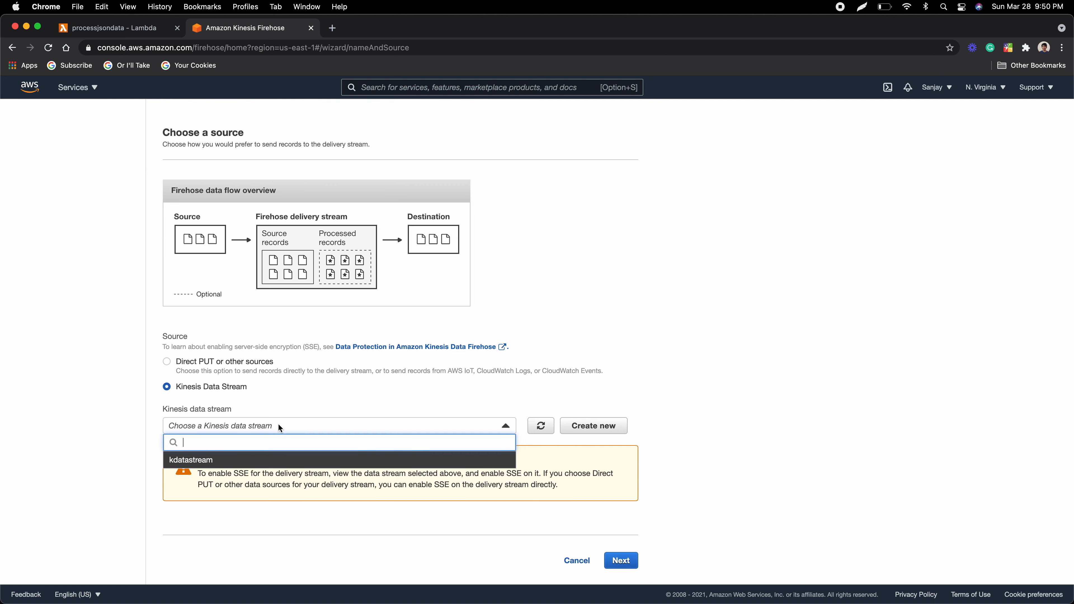
click(207, 460)
scroll(345, 369, down, 1)
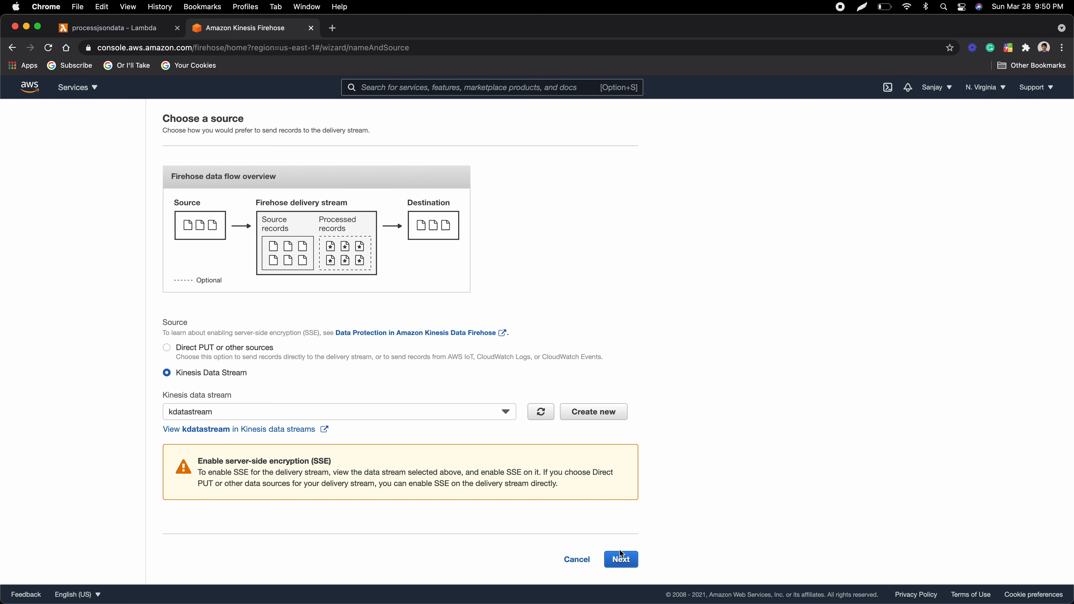
click(622, 559)
scroll(533, 334, down, 5)
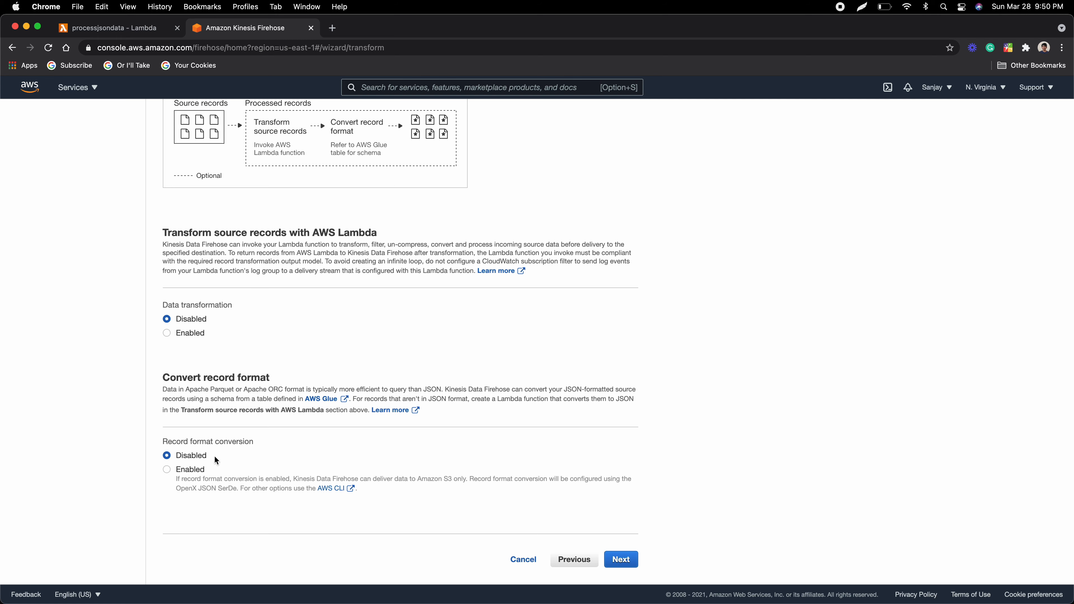
click(633, 561)
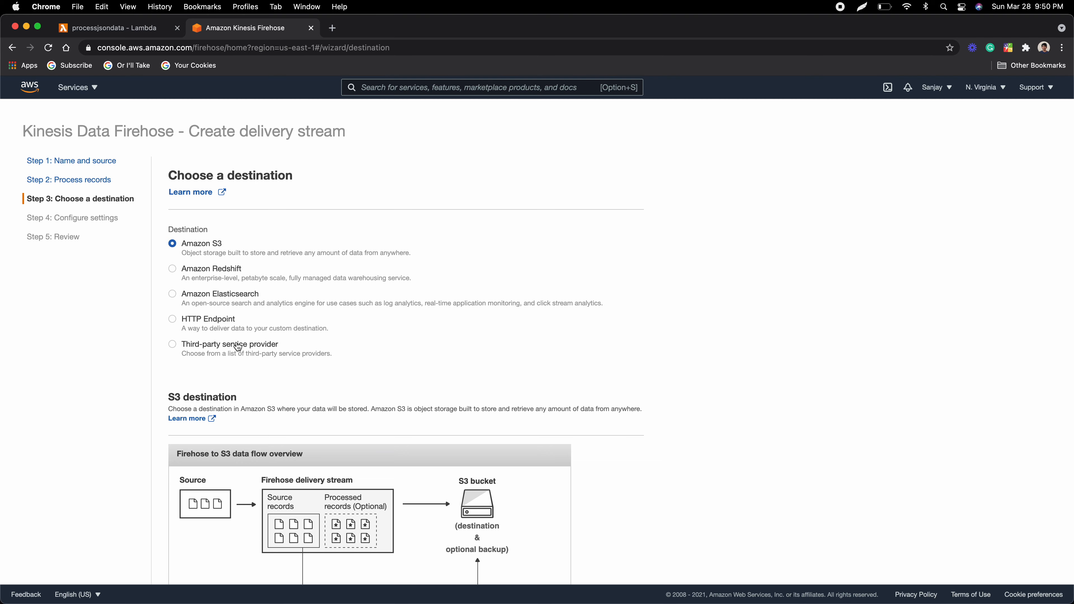
Keep Amazon S3 as the destination, choosing the datastreamdemo bucket with the prefix firehoseddata
scroll(237, 337, down, 10)
scroll(238, 338, down, 1)
click(292, 319)
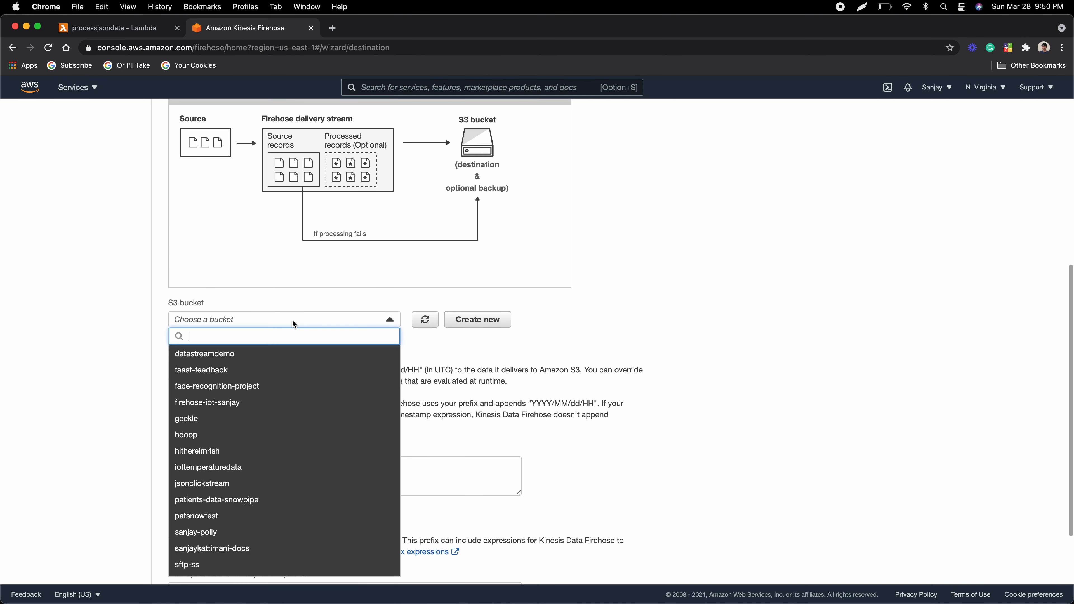
click(238, 355)
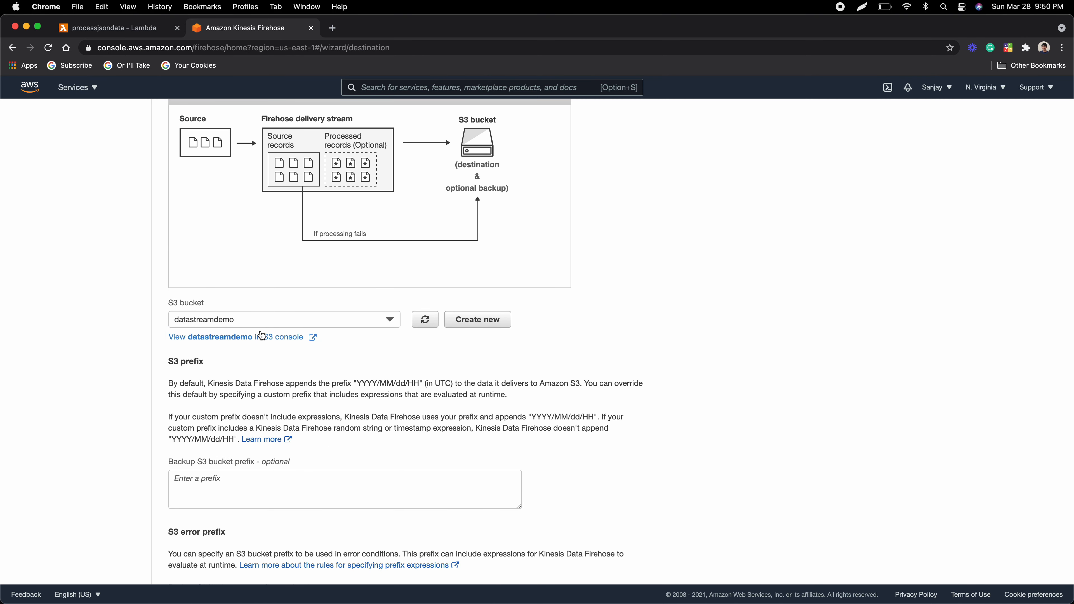
scroll(280, 359, down, 3)
click(258, 395)
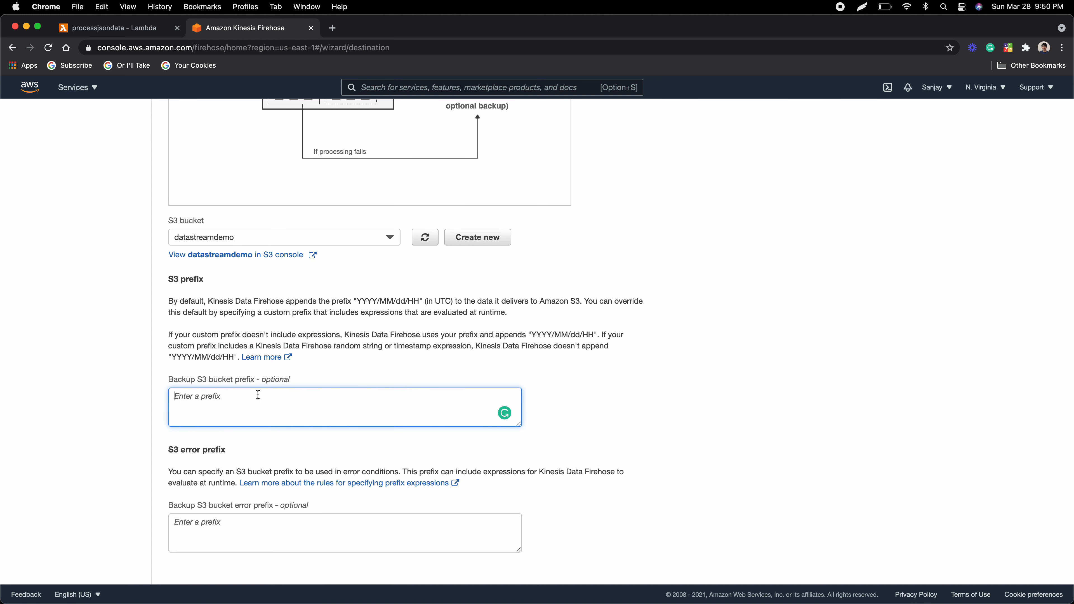
text(firehoseddata)
scroll(333, 497, down, 3)
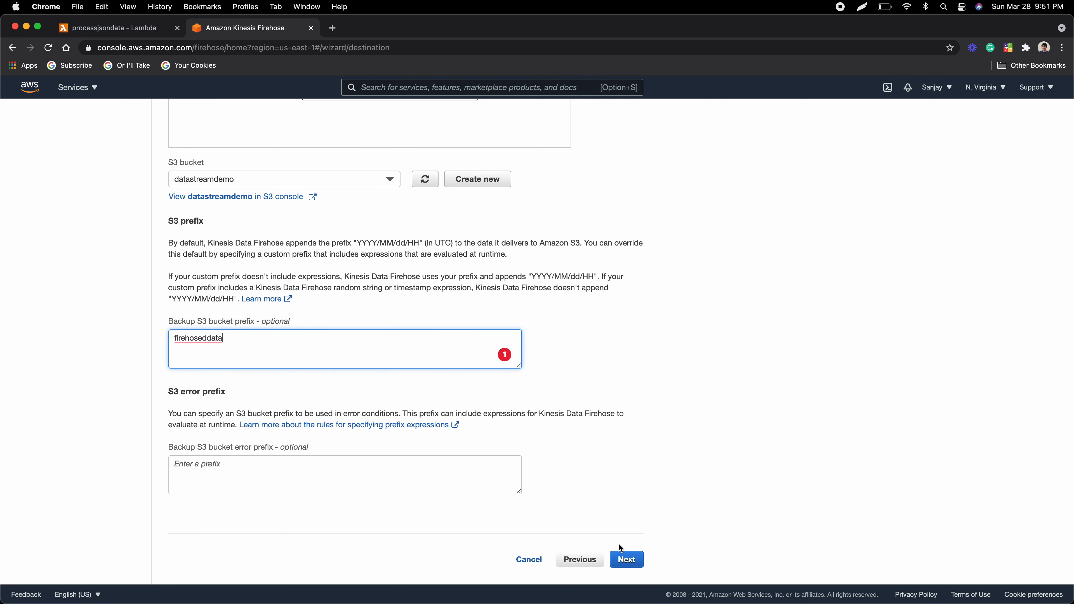
click(624, 557)
Set the S3 buffer size to 50 MiB and the buffer interval to 60 seconds
click(187, 309)
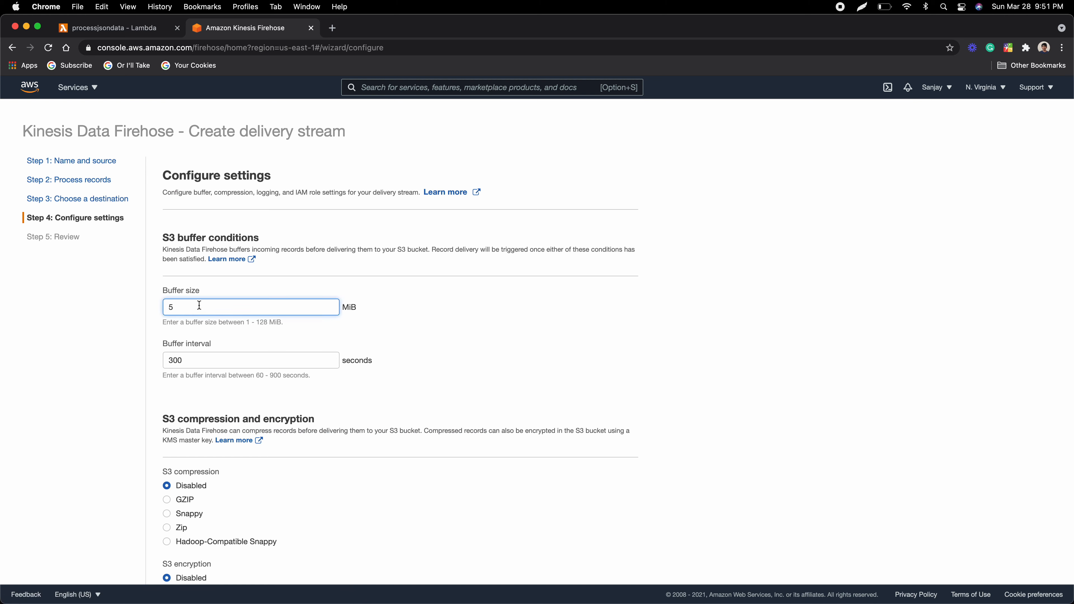
drag(206, 306, 131, 305)
key(BackSpace)
text(50)
key(Tab)
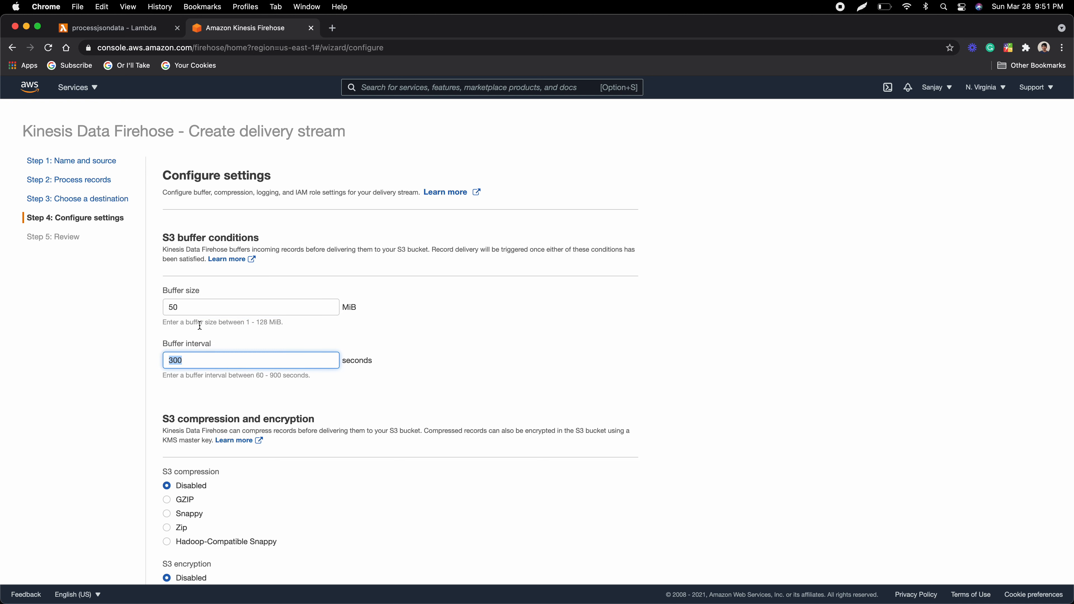
text(60)
key(shift+Tab)
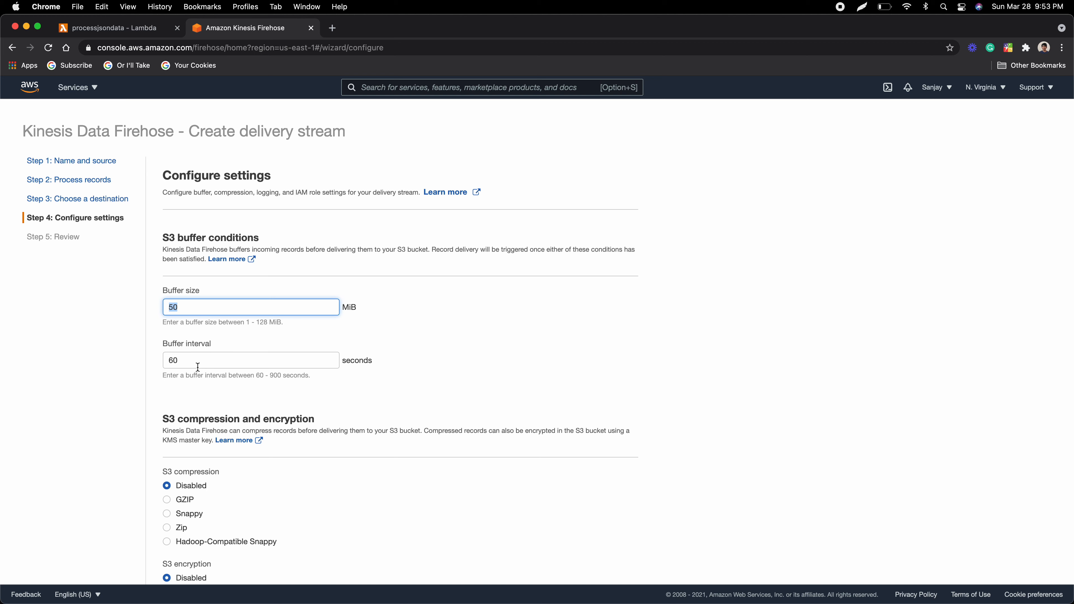
Disable error logging, keep the option to create or update the IAM role, and proceed to the review
scroll(282, 387, down, 6)
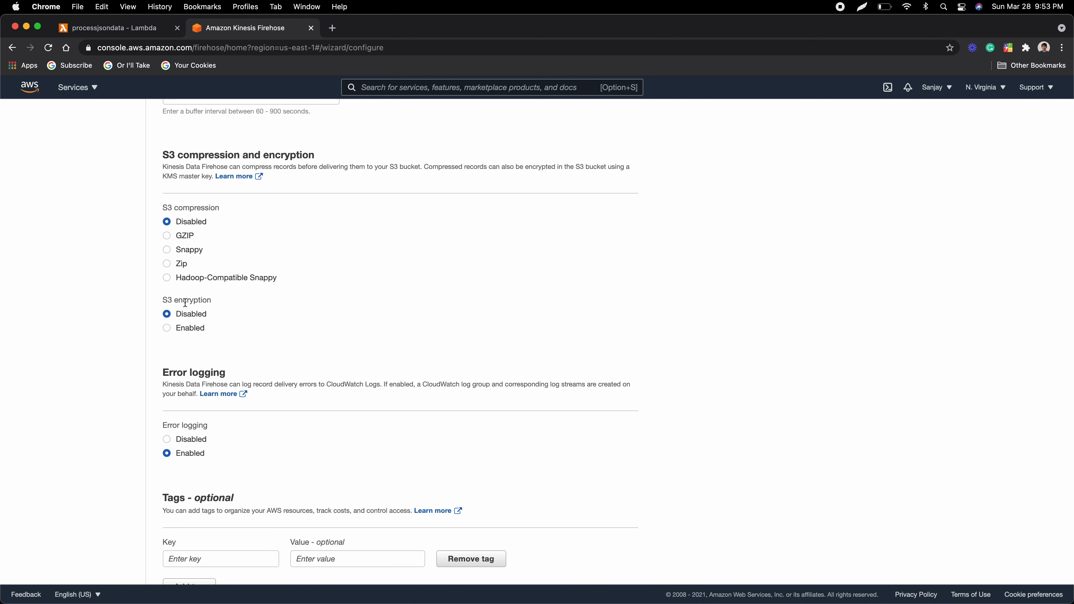
scroll(188, 301, down, 2)
scroll(207, 375, down, 4)
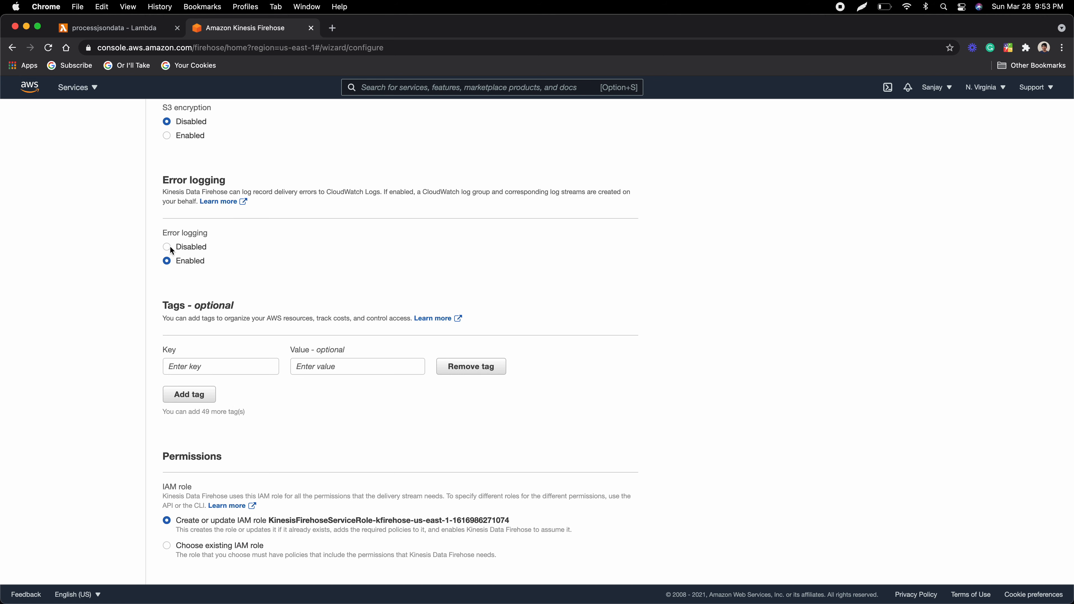
scroll(247, 337, down, 2)
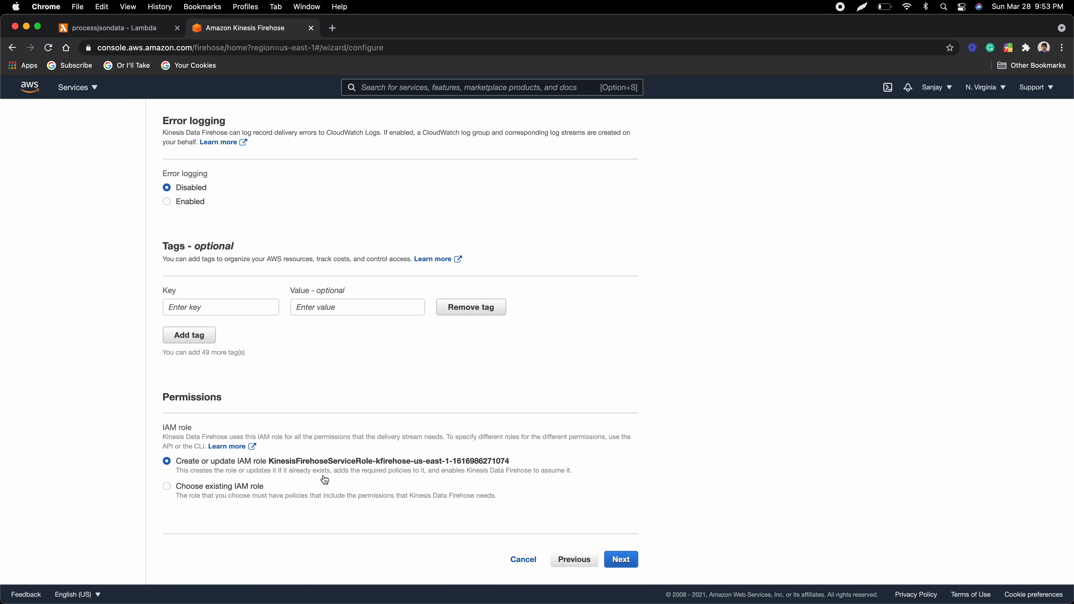
click(622, 559)
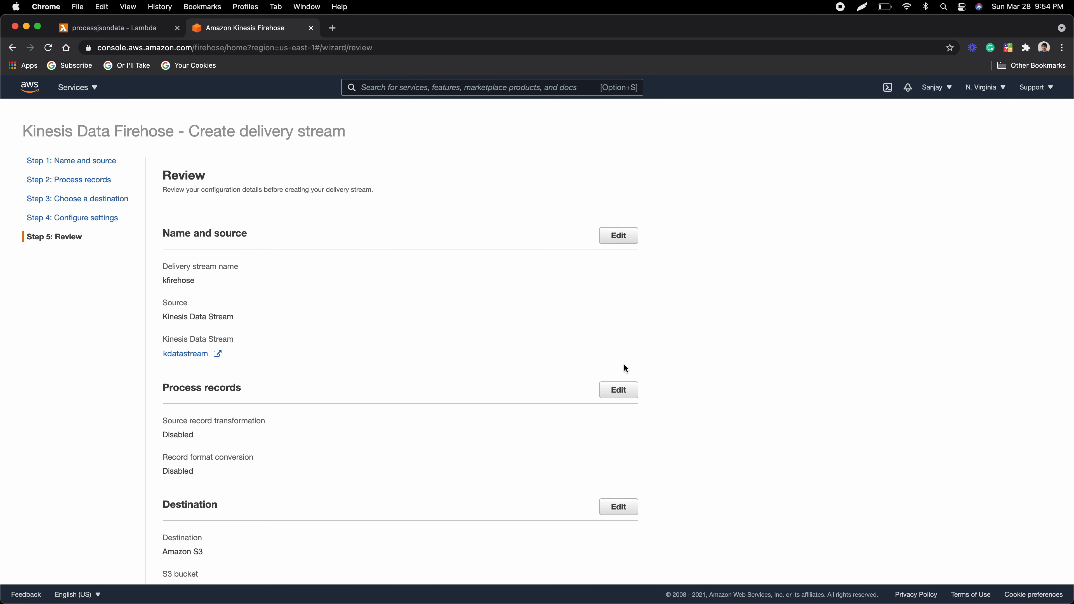
Review the kfirehose configuration, create the delivery stream and go back to the Kinesis data streams list
scroll(626, 368, down, 10)
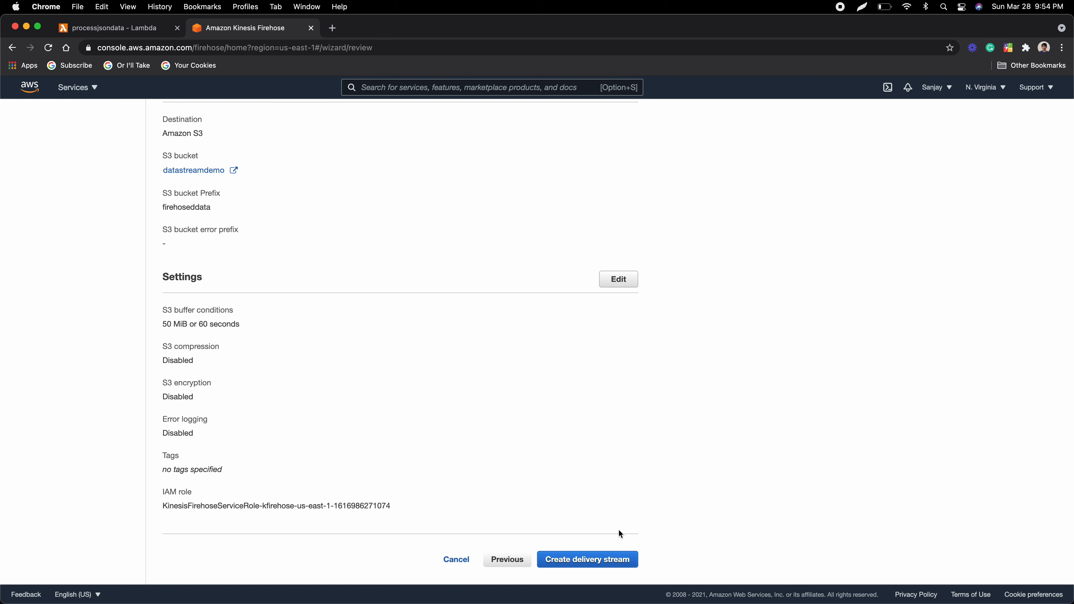
click(609, 563)
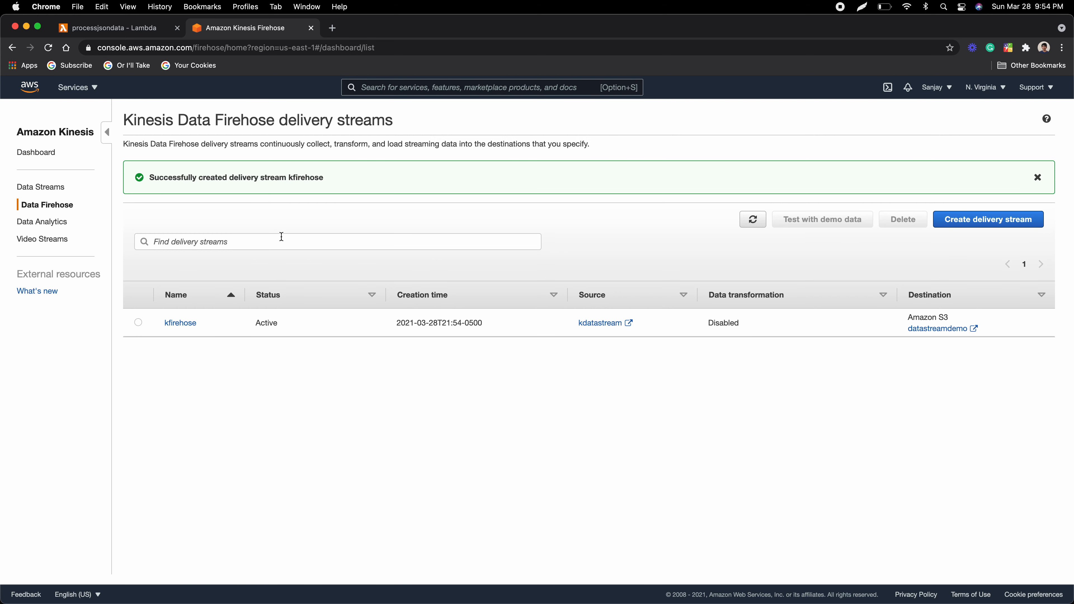
click(48, 188)
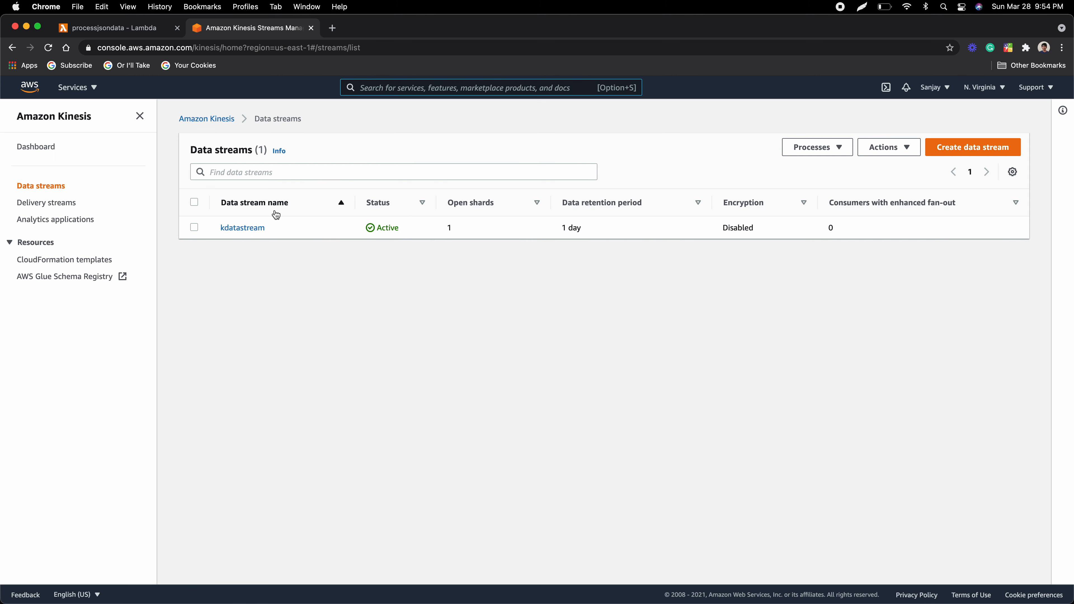
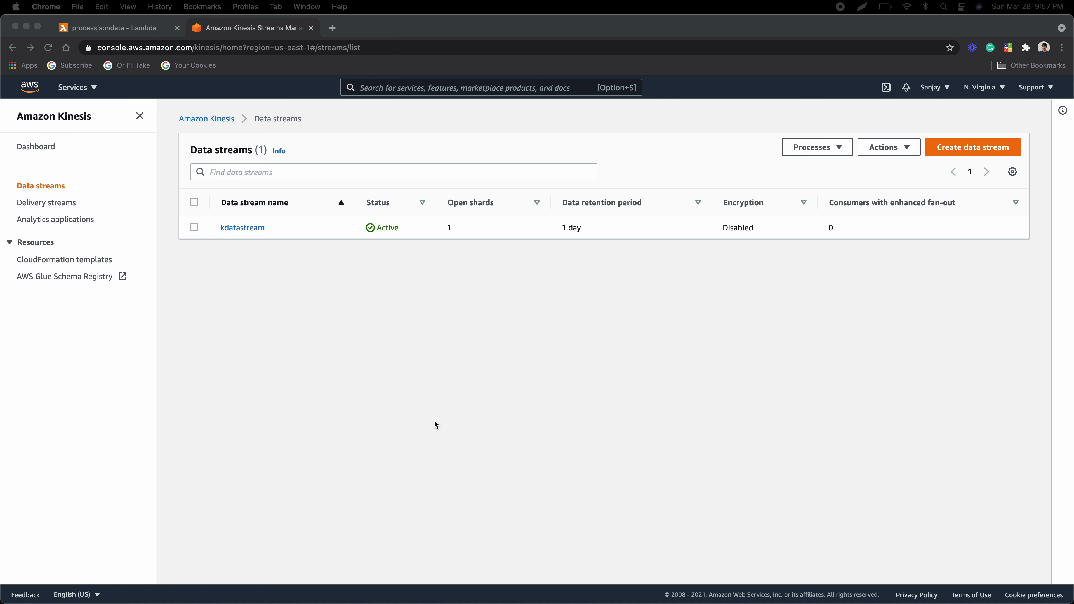
Open the processjsondata function in the Lambda service and show its lambda_function.py source
click(295, 321)
click(410, 92)
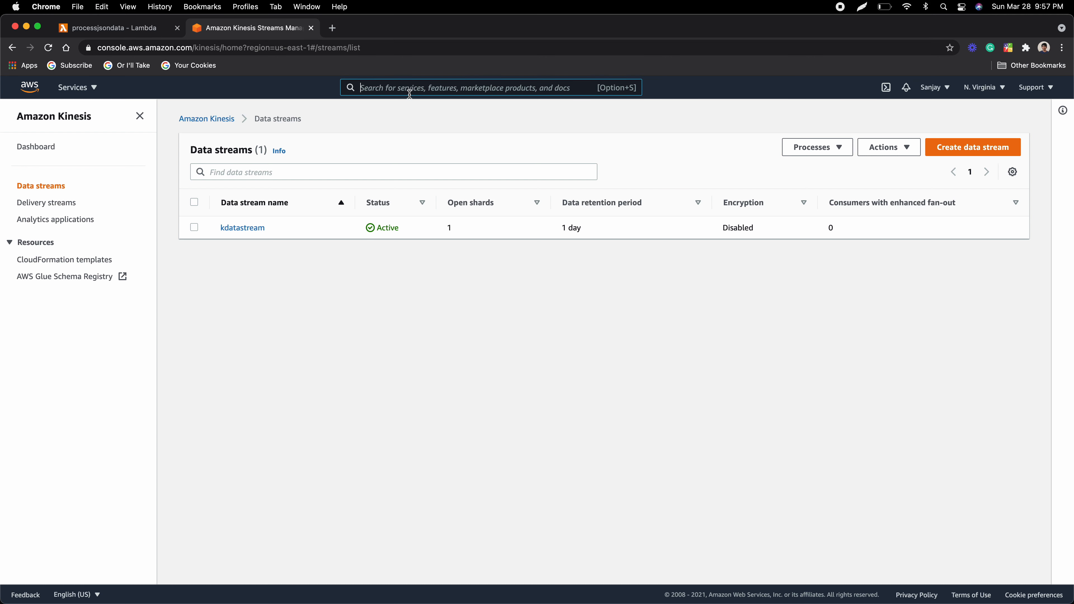
text(lamb)
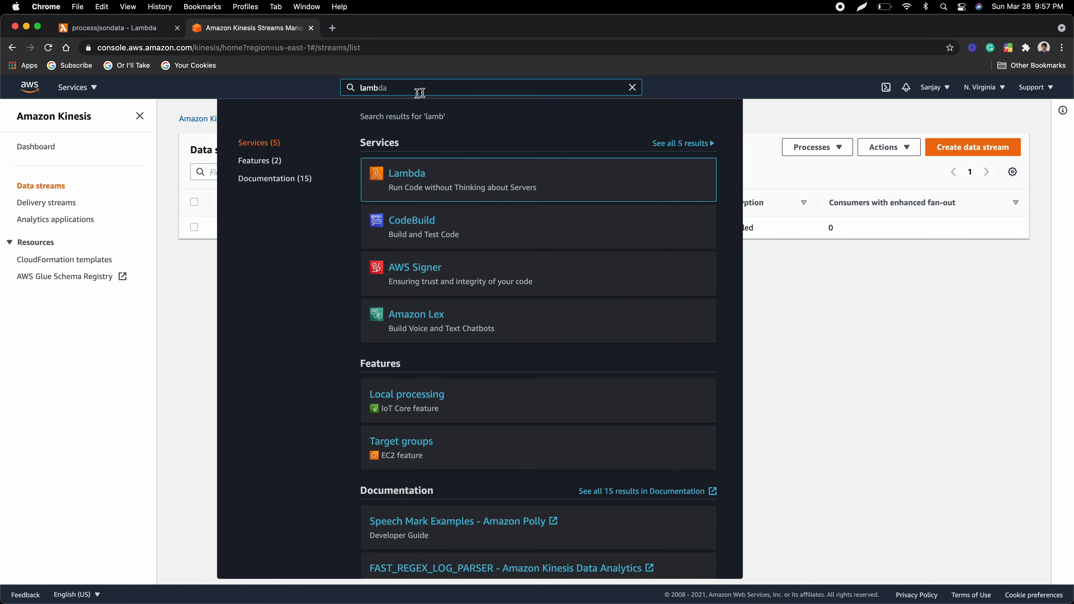
click(402, 171)
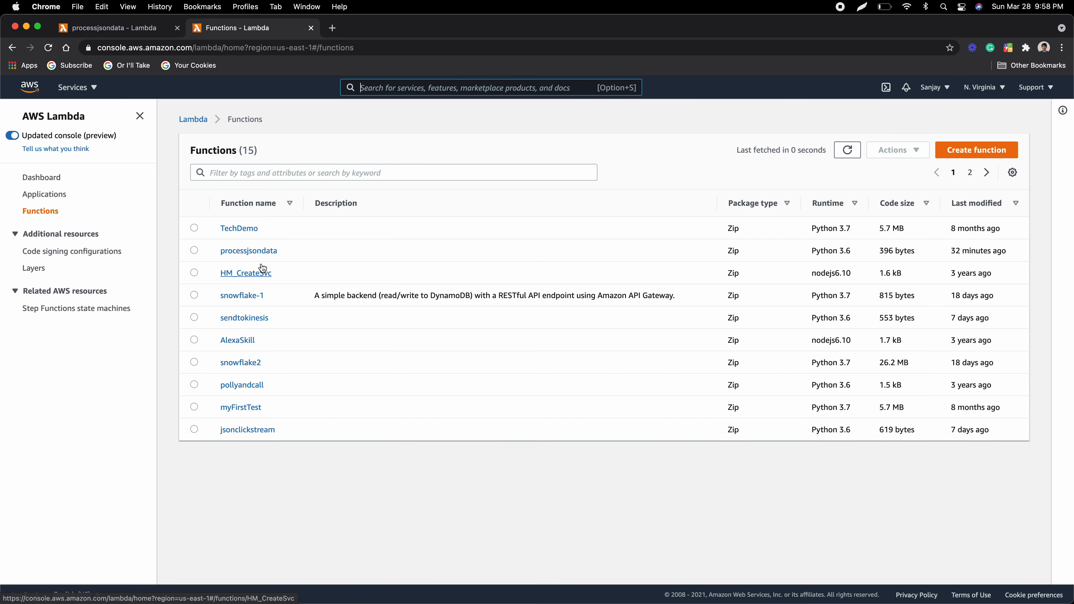
click(239, 251)
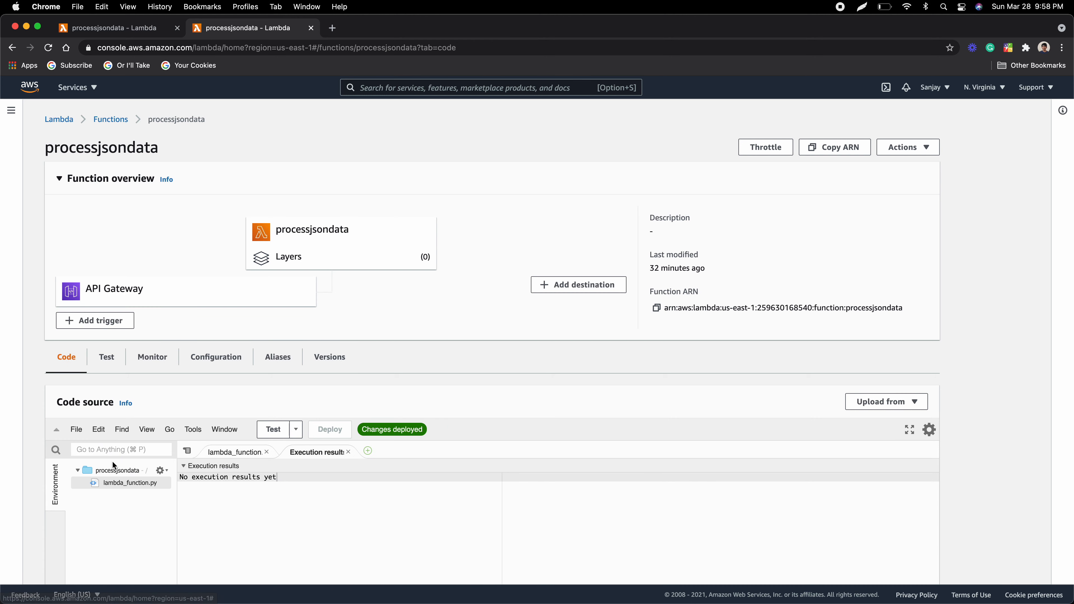
click(129, 483)
double_click(129, 483)
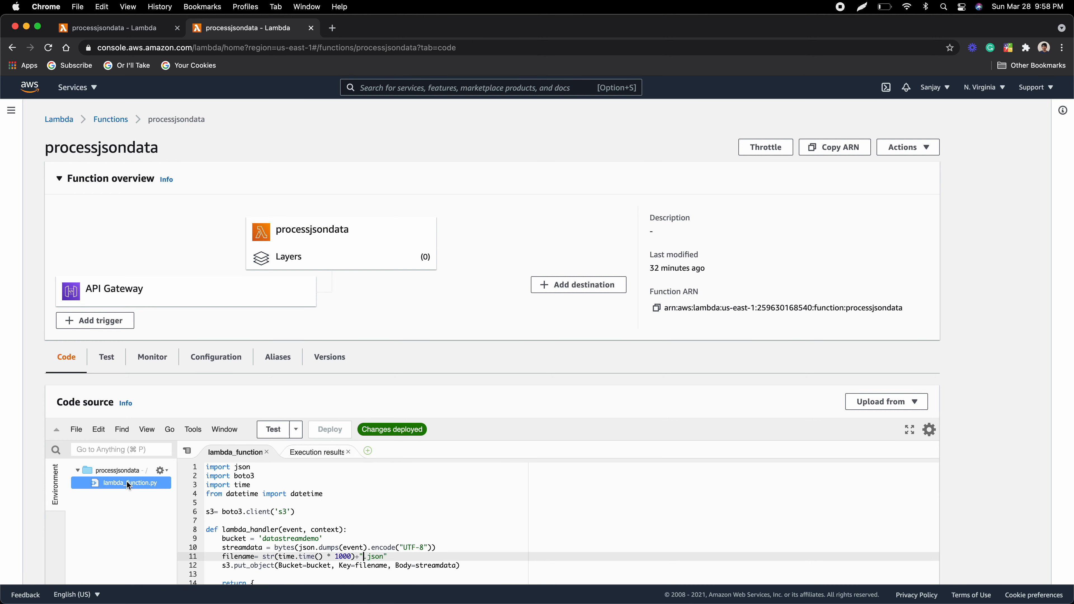
Add the line streamname='kdatastream' directly below the bucket variable in lambda_handler
scroll(372, 354, down, 10)
scroll(372, 354, up, 3)
right_click(374, 359)
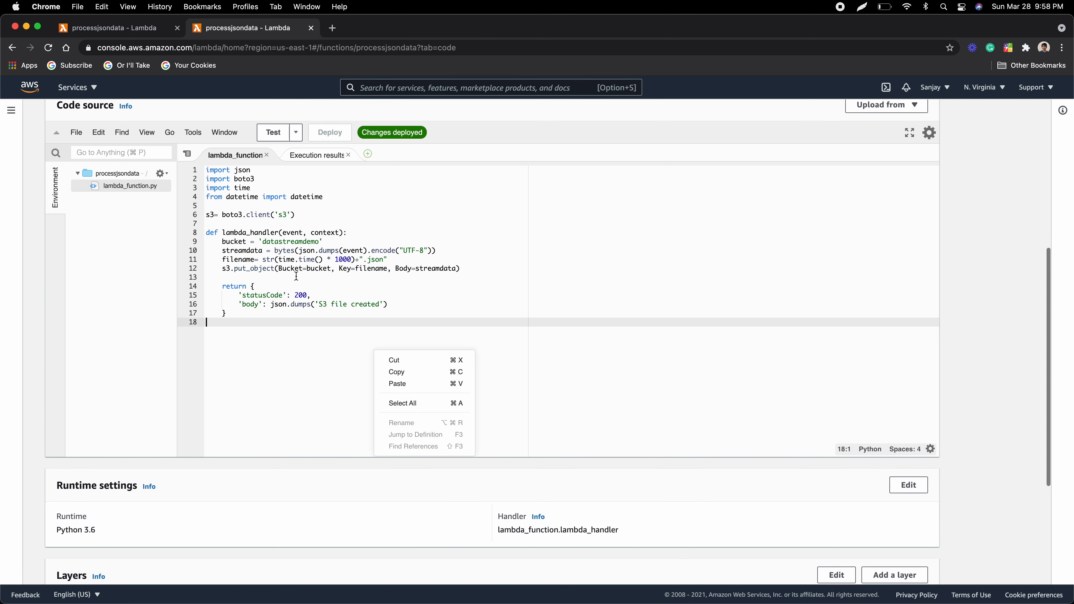
click(292, 271)
click(385, 243)
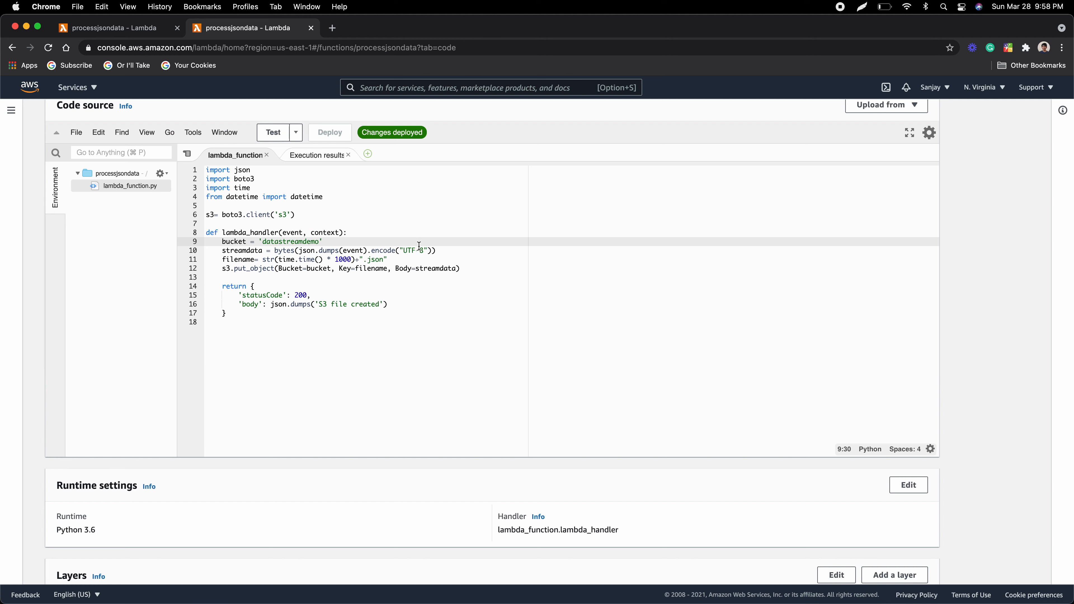
key(Return)
text(stre)
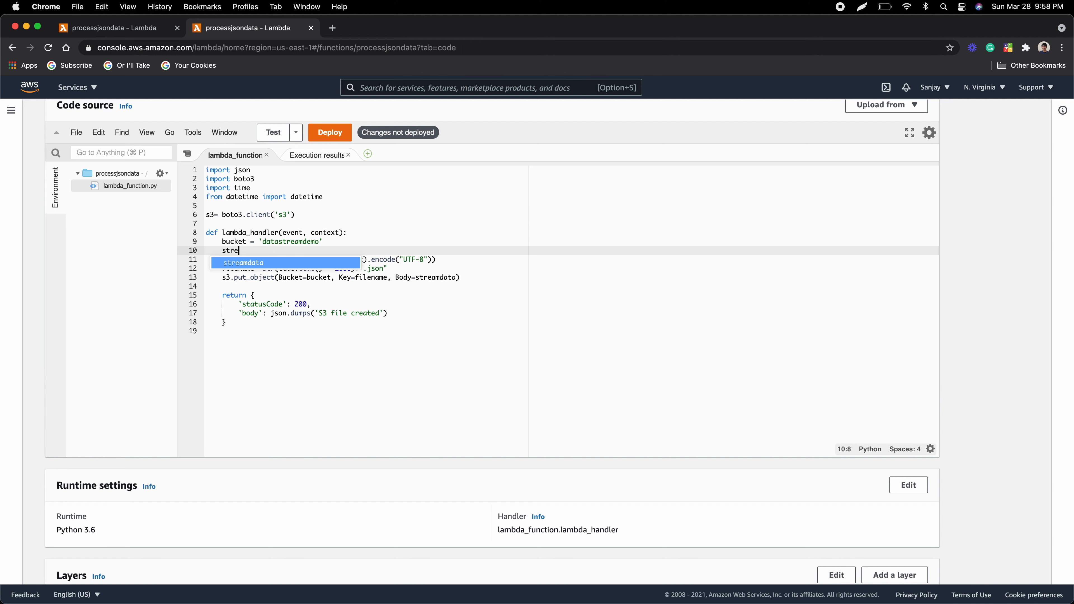
text(amname=")
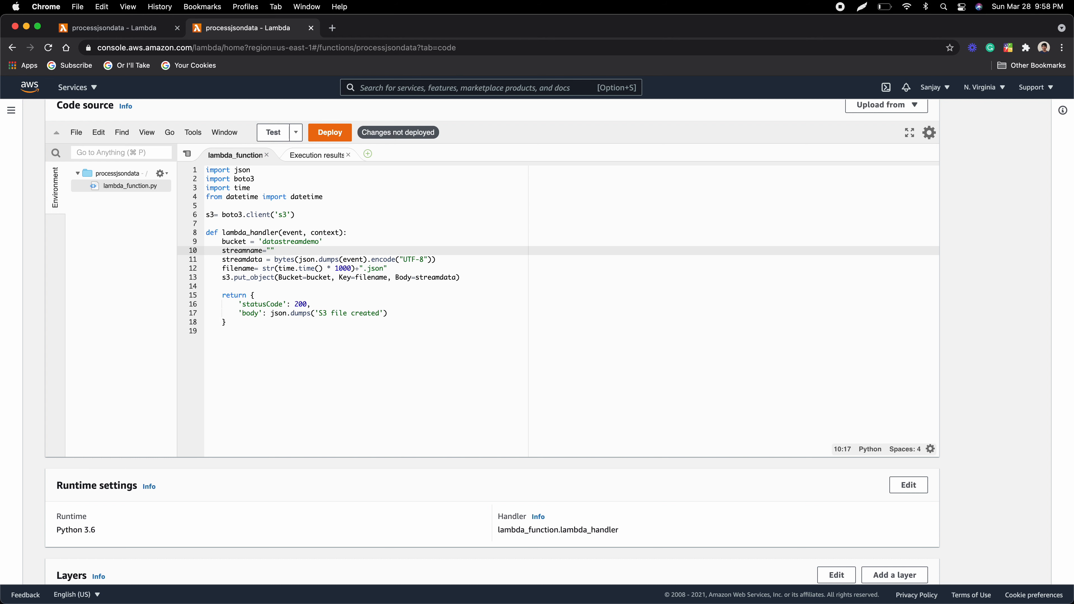
key(BackSpace)
text('kdatastream)
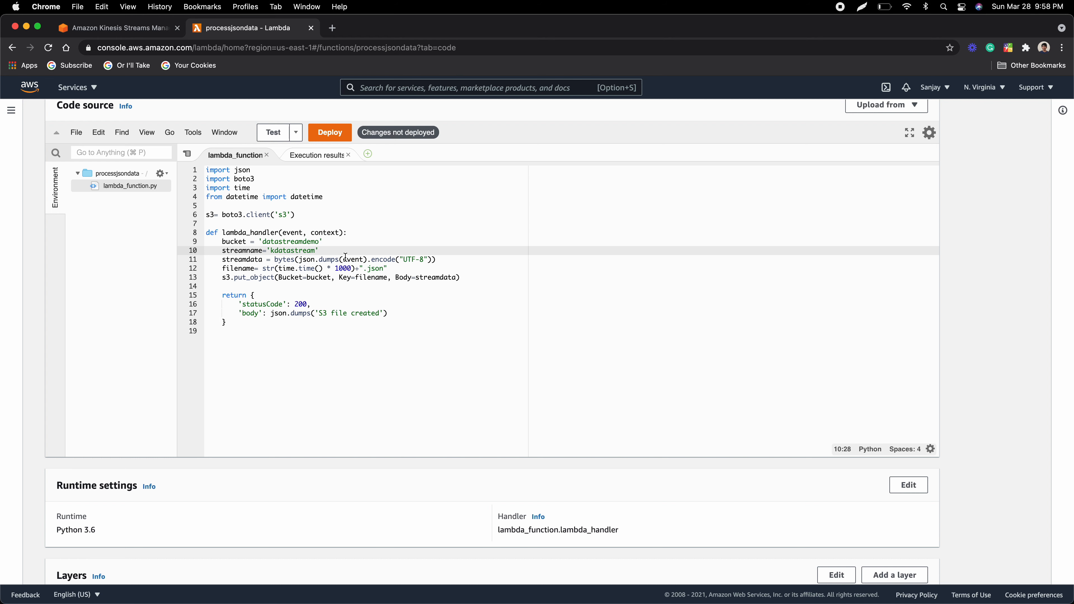
Below the stream name, create the Kinesis client with ds =boto3.client('kinesis'), set off by a blank line
key(End)
key(Return)
key(Return)
text(ds)
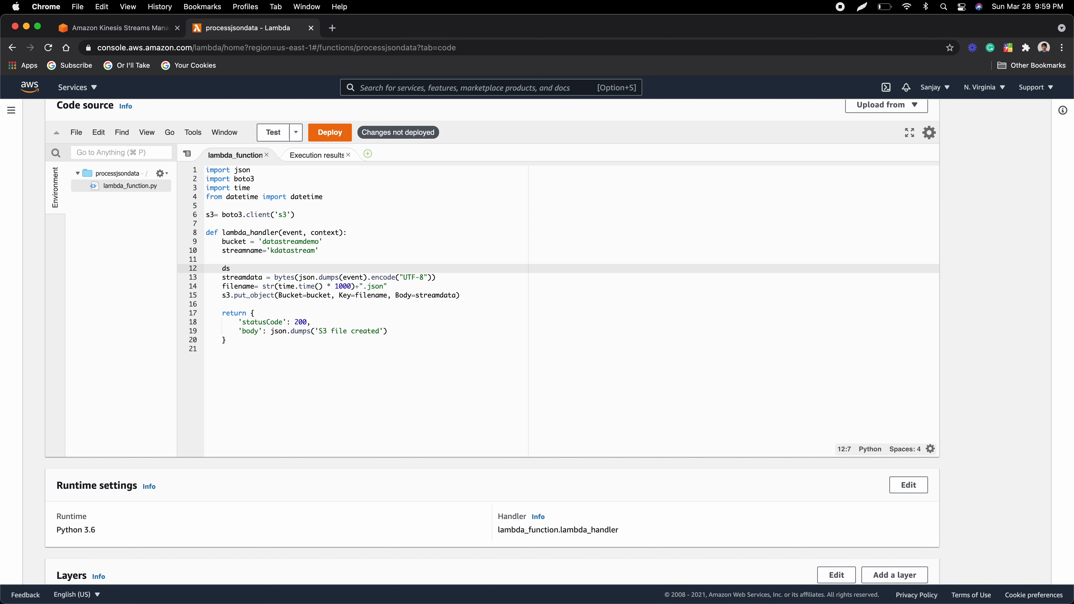
text( =)
text(boto3.)
text(client()
text('kines)
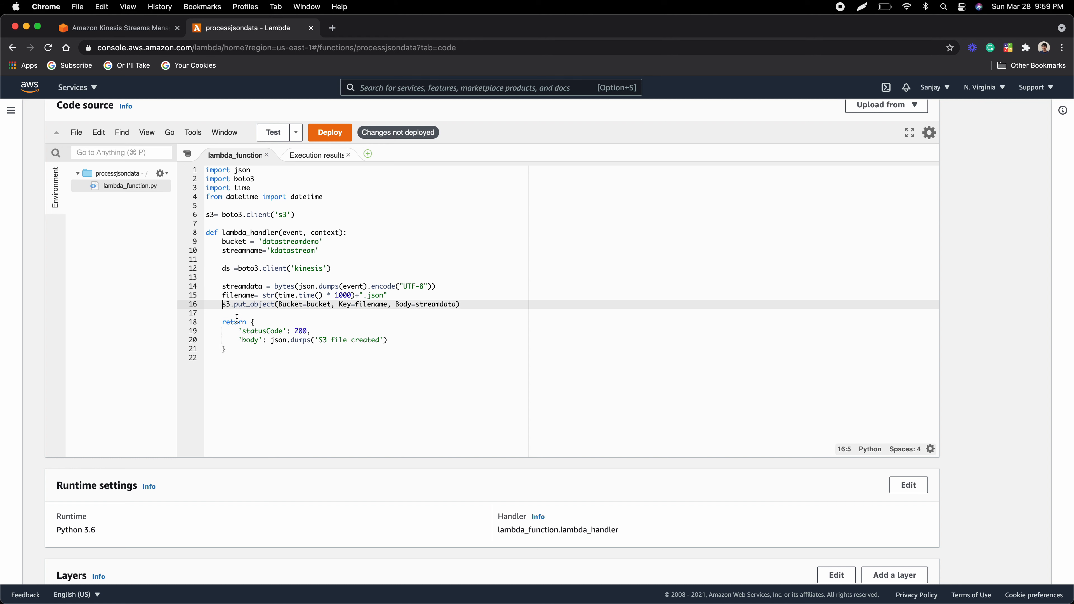
Comment out the s3.put_object line and begin a ds.put_record call below it with StreamName=streamname as its first argument
text(#)
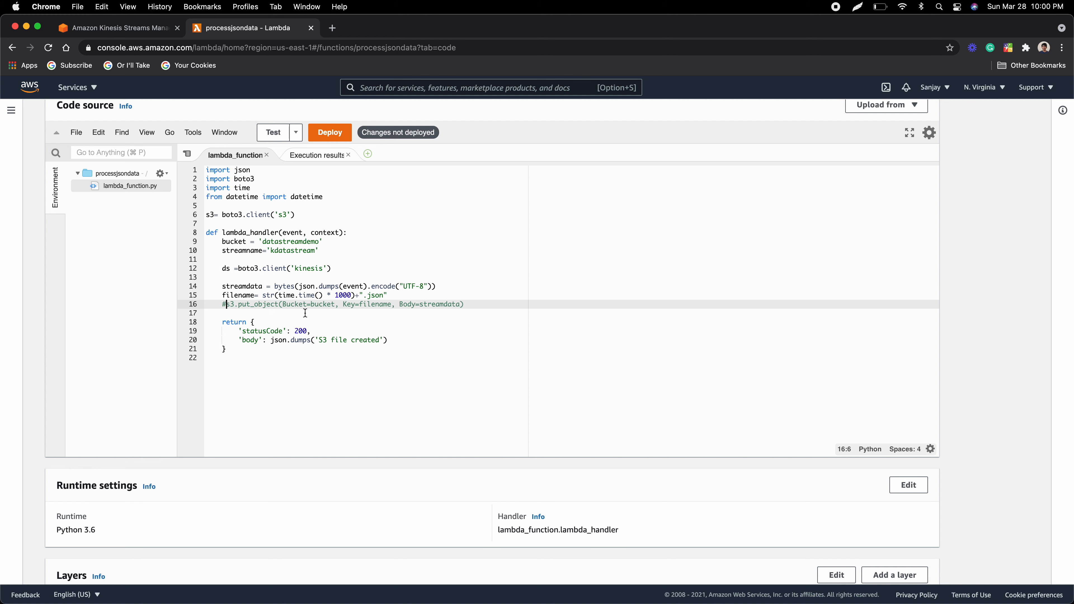
click(289, 312)
key(Tab)
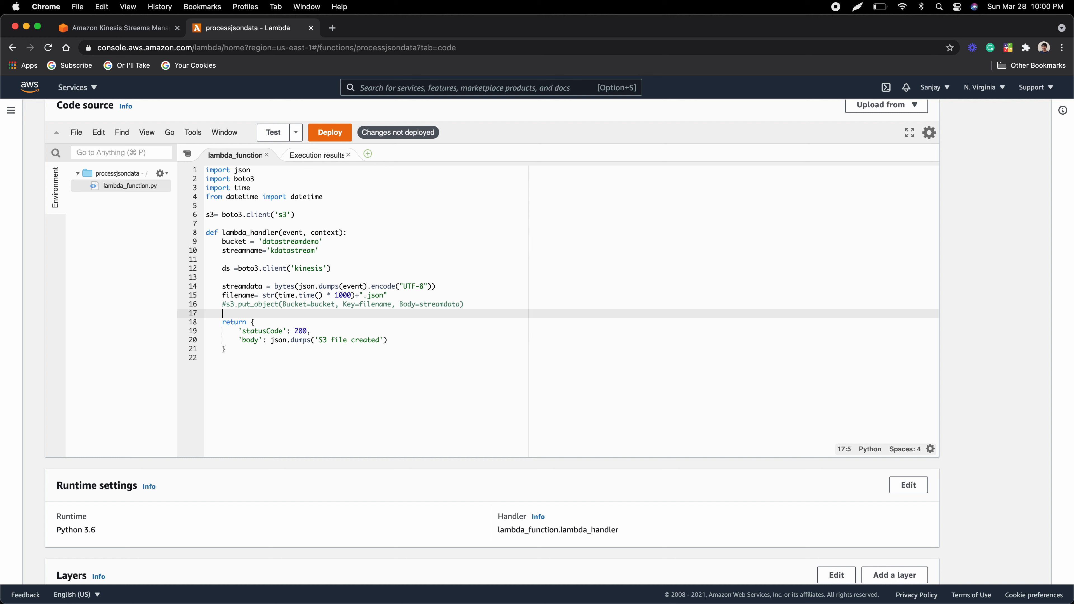
text(ds)
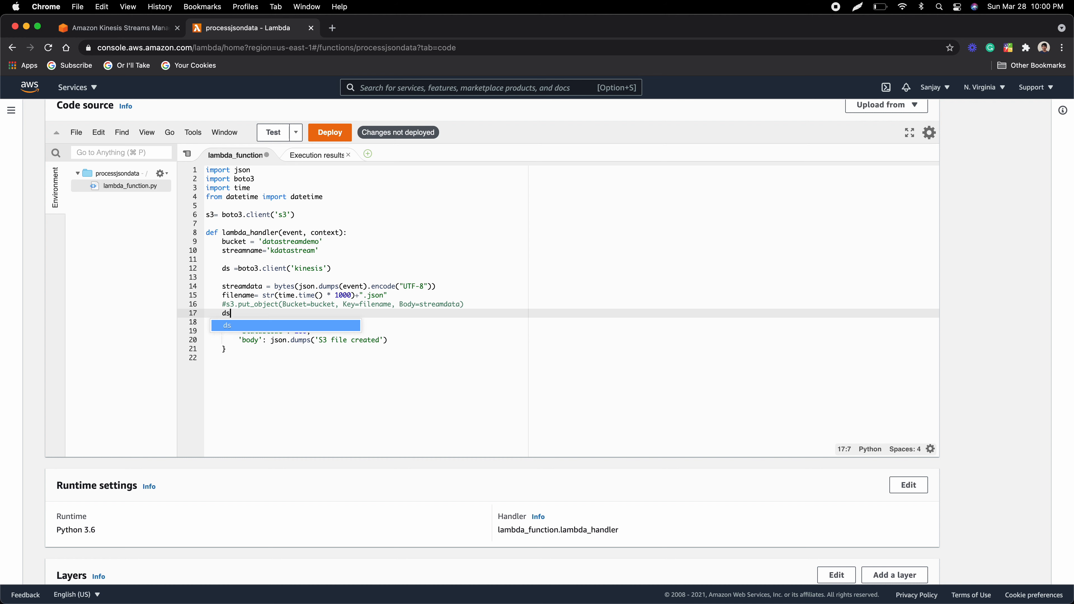
text(.)
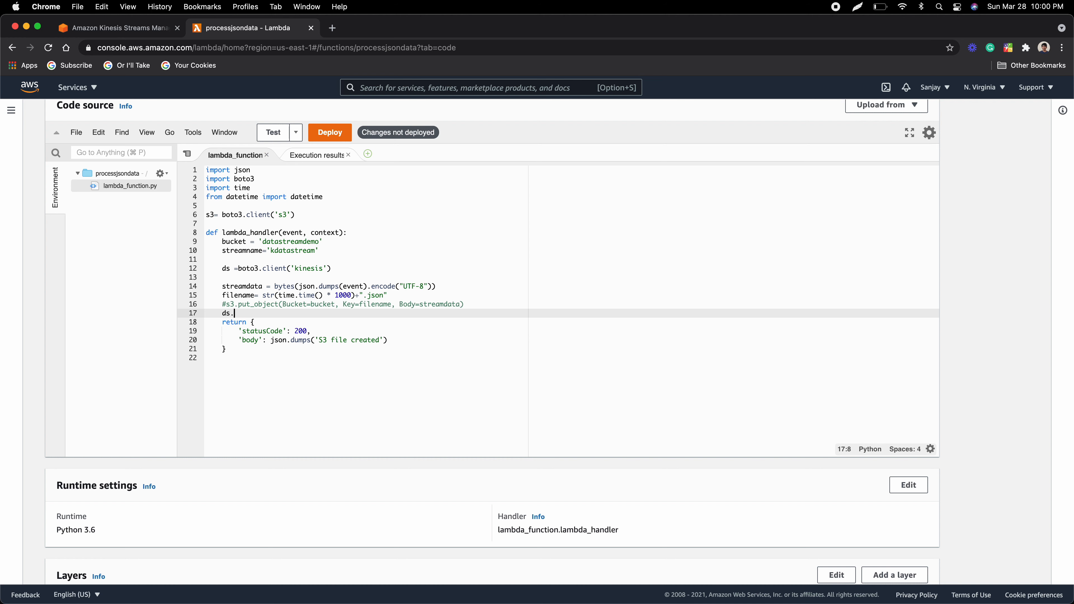
text(put_record ()
key(Return)
text(Stream)
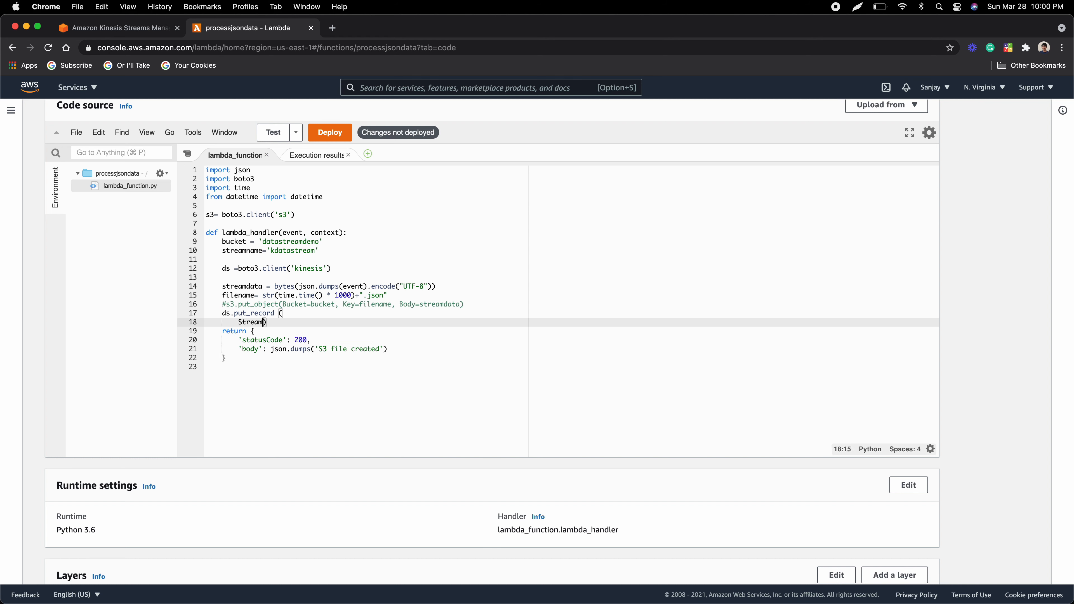
text(Name=-)
key(BackSpace)
text(streamname,)
key(Return)
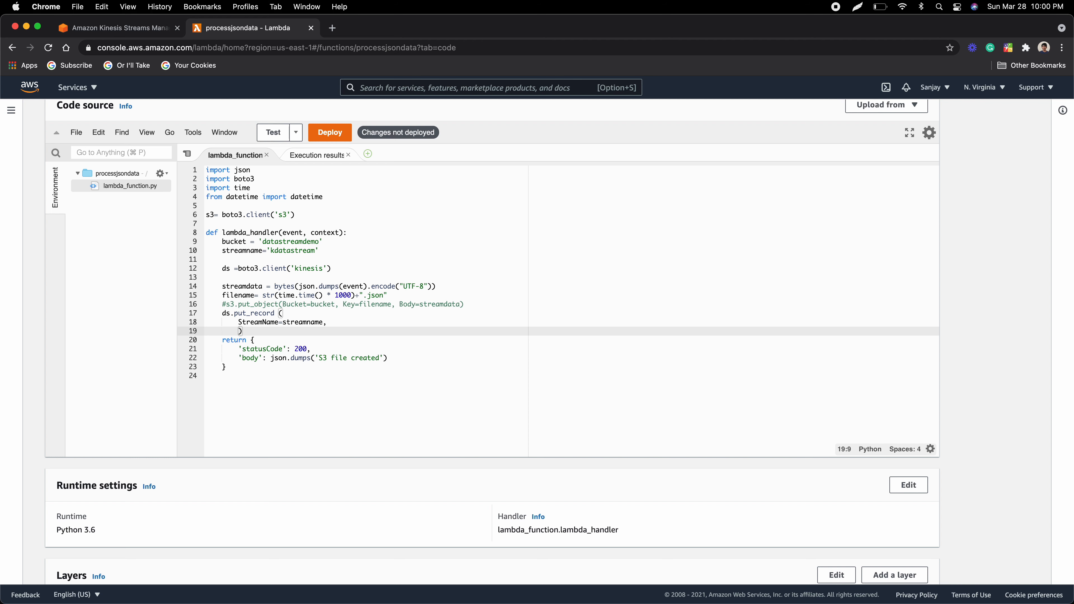
Complete the put_record call with the arguments Data=streamdata and PartitionKey='partitionkey'
text(Data)
text(=)
text(streamdata)
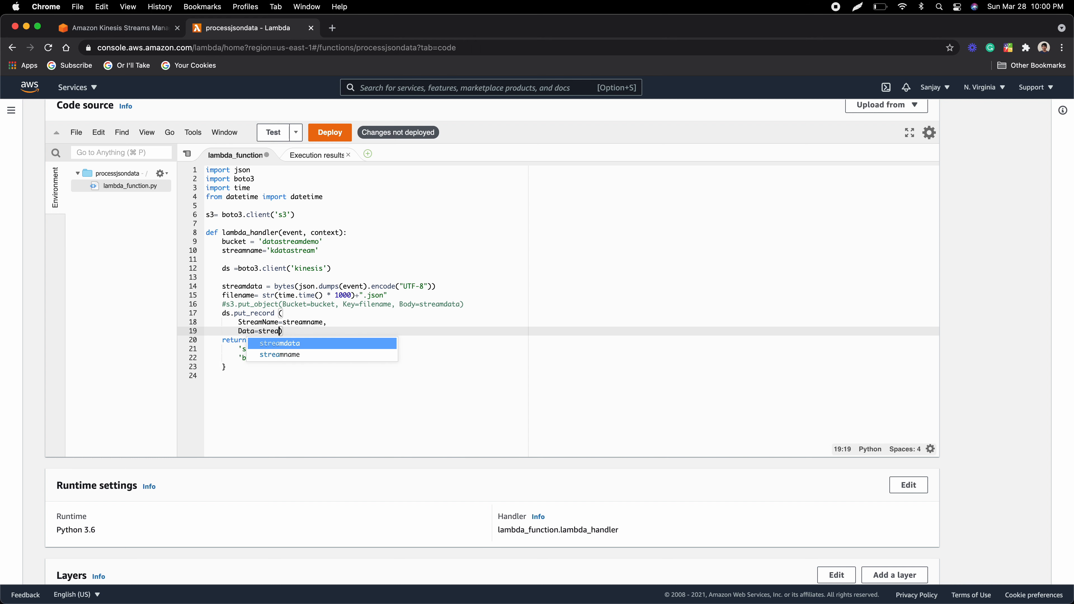
text(,)
key(Return)
text(PartitionKey='par)
text(tition)
key(BackSpace)
key(BackSpace)
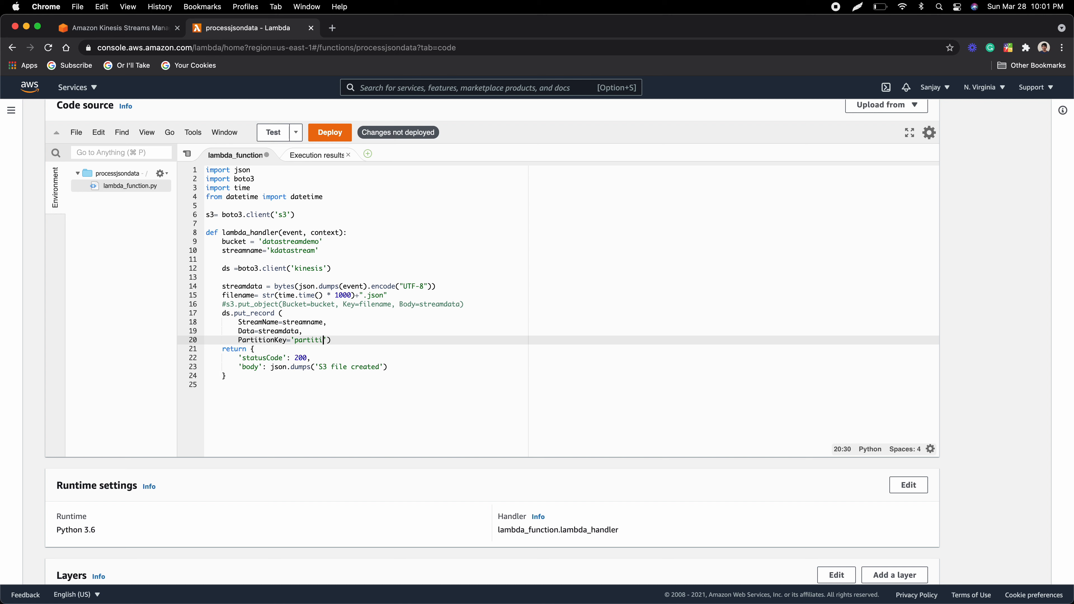
key(BackSpace)
text(ionkey)
key(End)
key(Return)
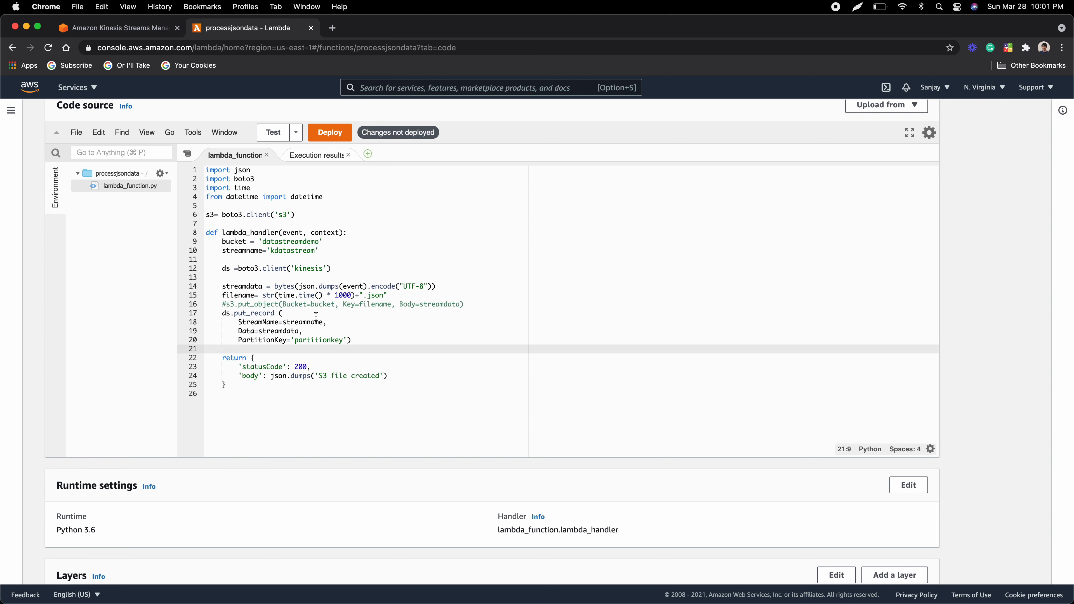
Save and deploy the updated function code, and run the test event to check the execution results
scroll(317, 318, up, 7)
scroll(337, 355, down, 5)
scroll(336, 350, down, 2)
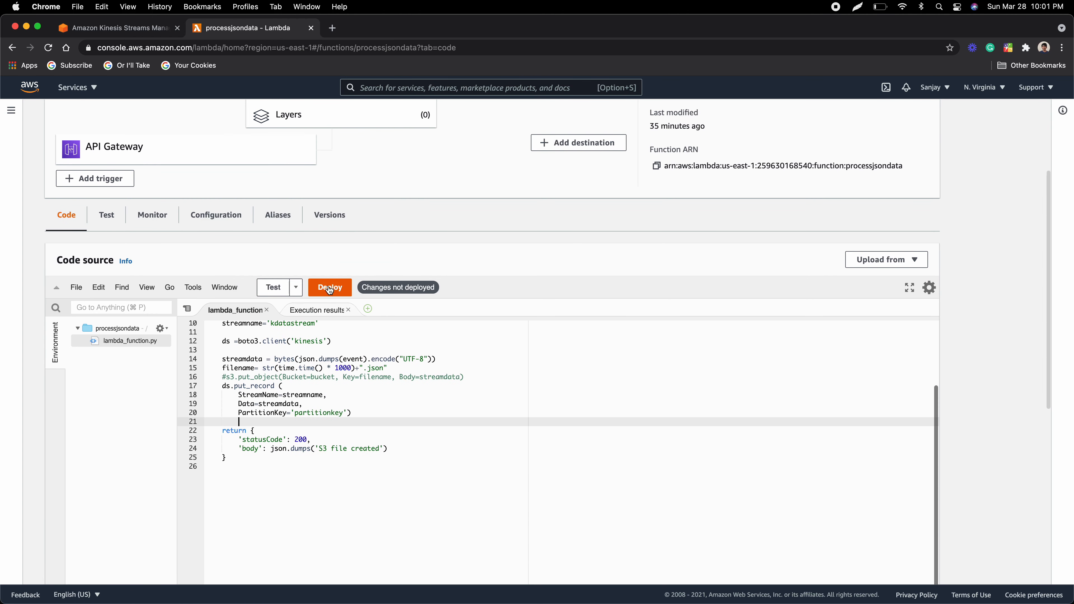
key(super+s)
scroll(338, 381, up, 5)
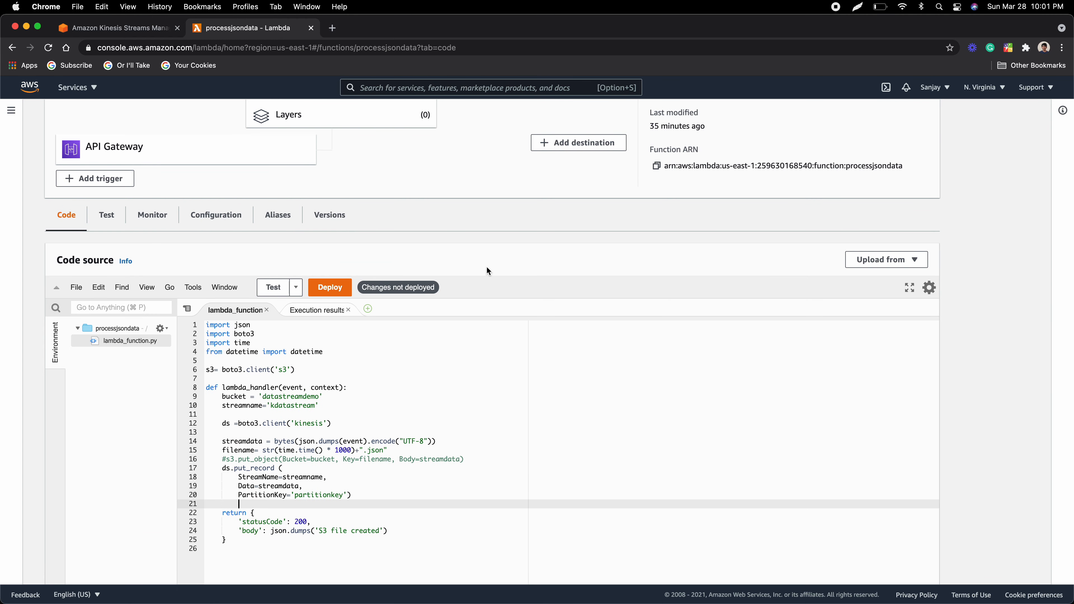
scroll(486, 271, down, 5)
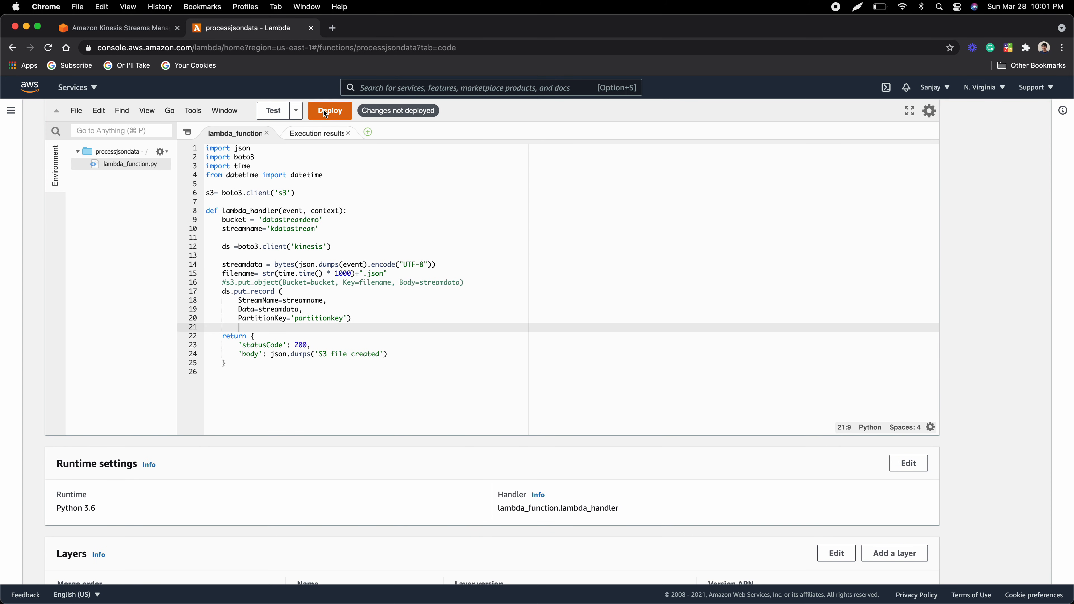
click(325, 112)
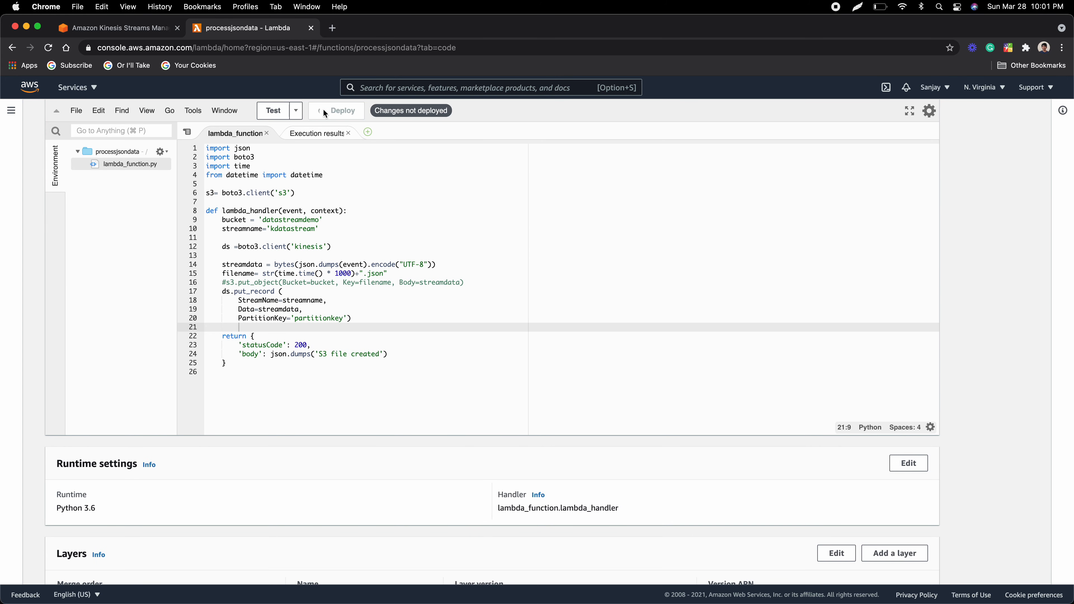
click(281, 117)
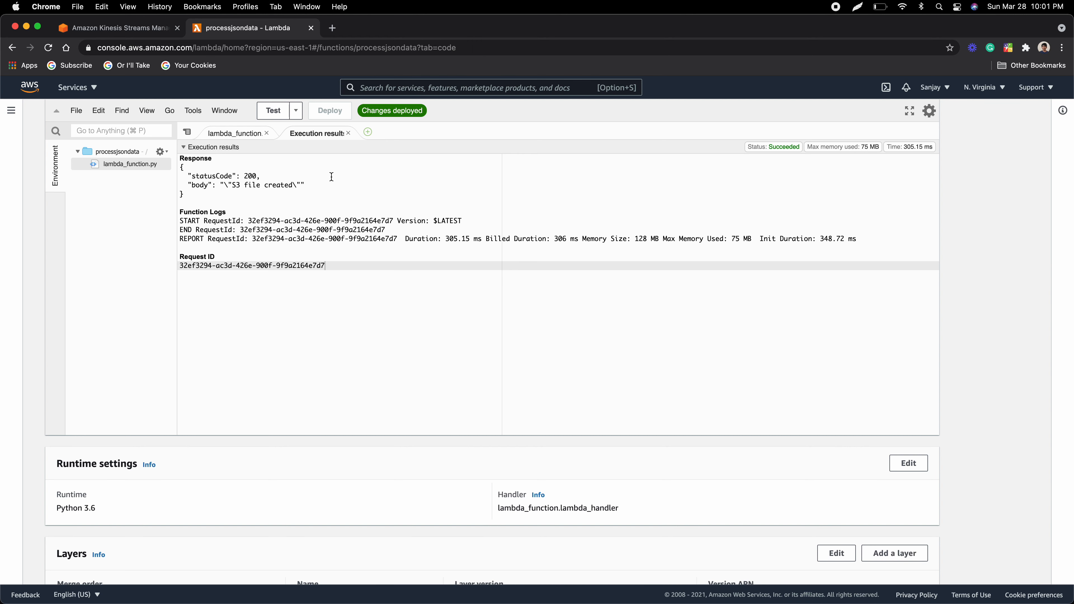
click(257, 187)
Replace the returned body text in lambda_function.py with "Send the data to Kinesis stream to write into S3"
double_click(121, 165)
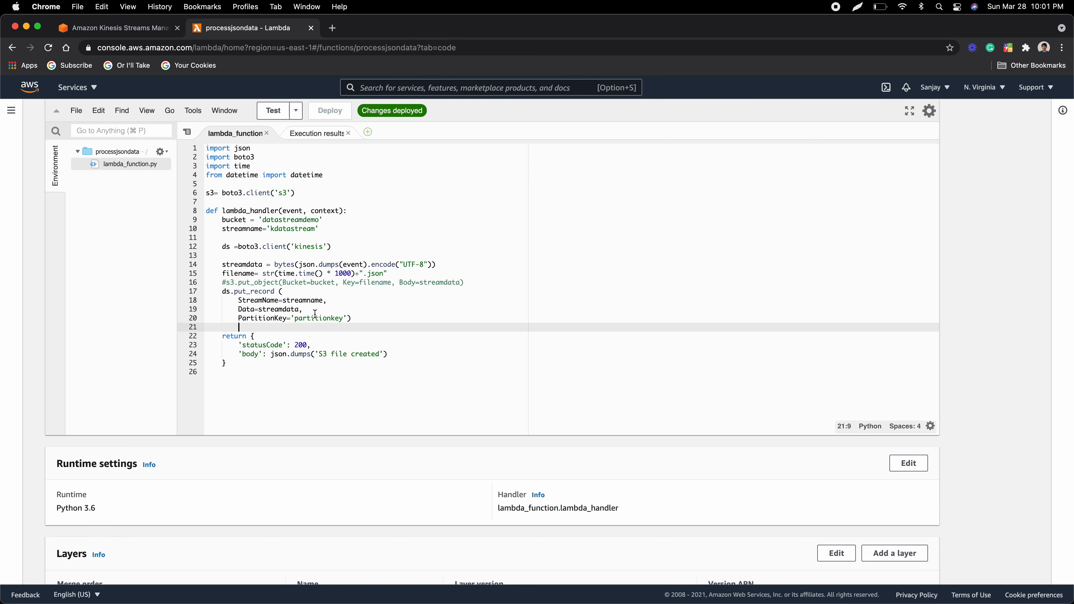
drag(318, 354, 380, 354)
text(Send the data to Kinesis stream to write into S3)
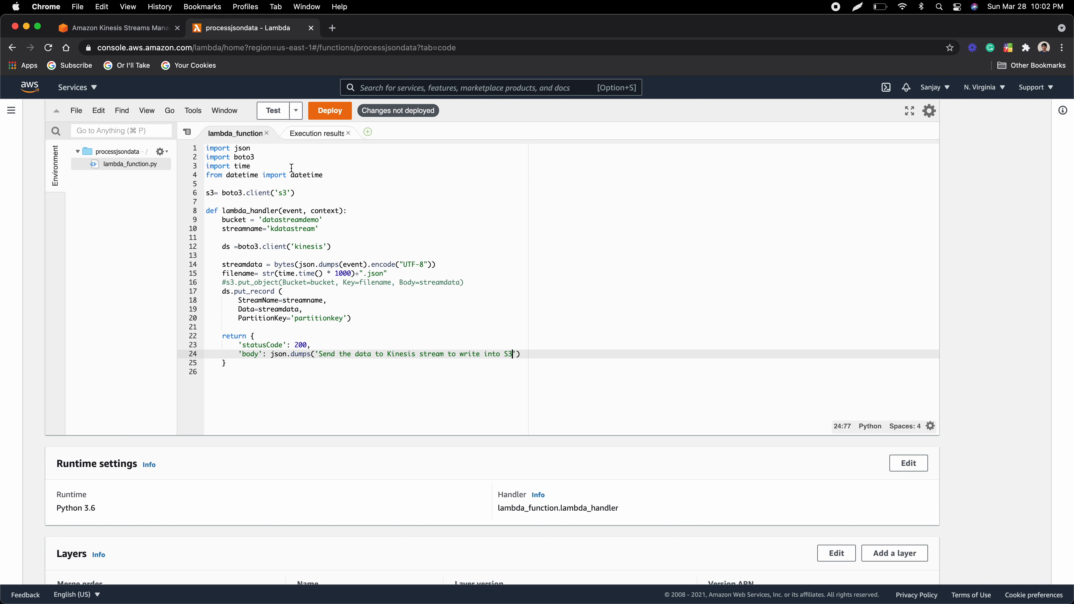
Deploy the function with the new return message and rerun the test, examining the response body
click(326, 110)
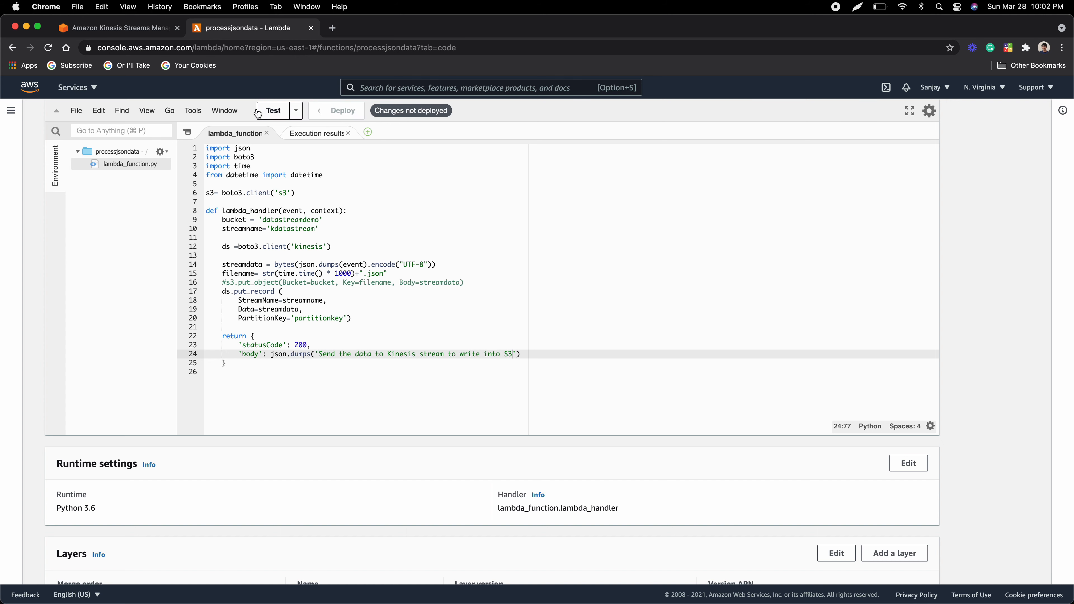
click(279, 112)
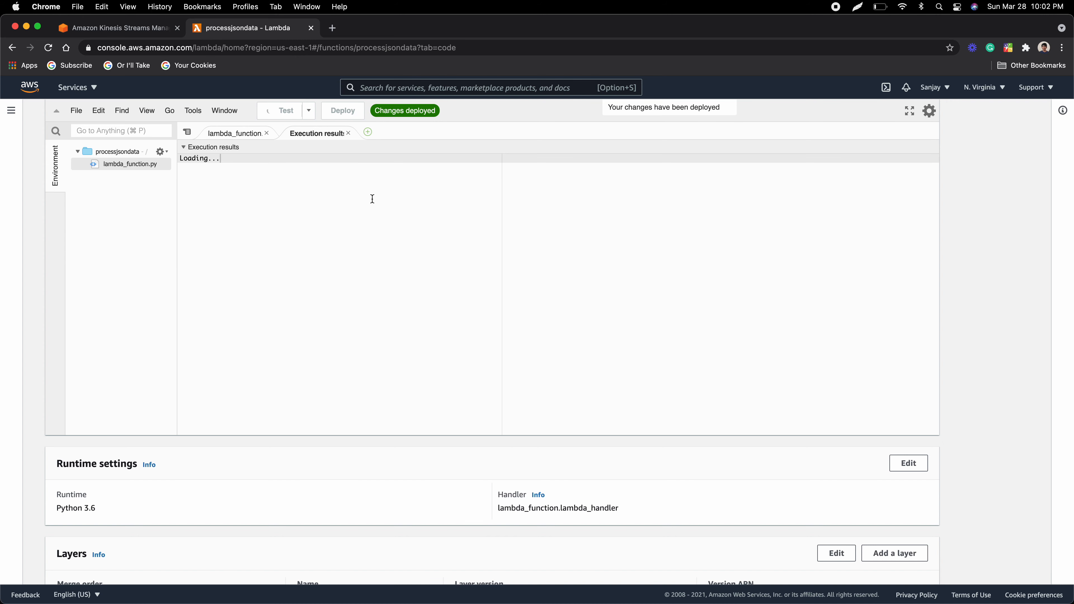
drag(325, 187, 389, 188)
click(439, 175)
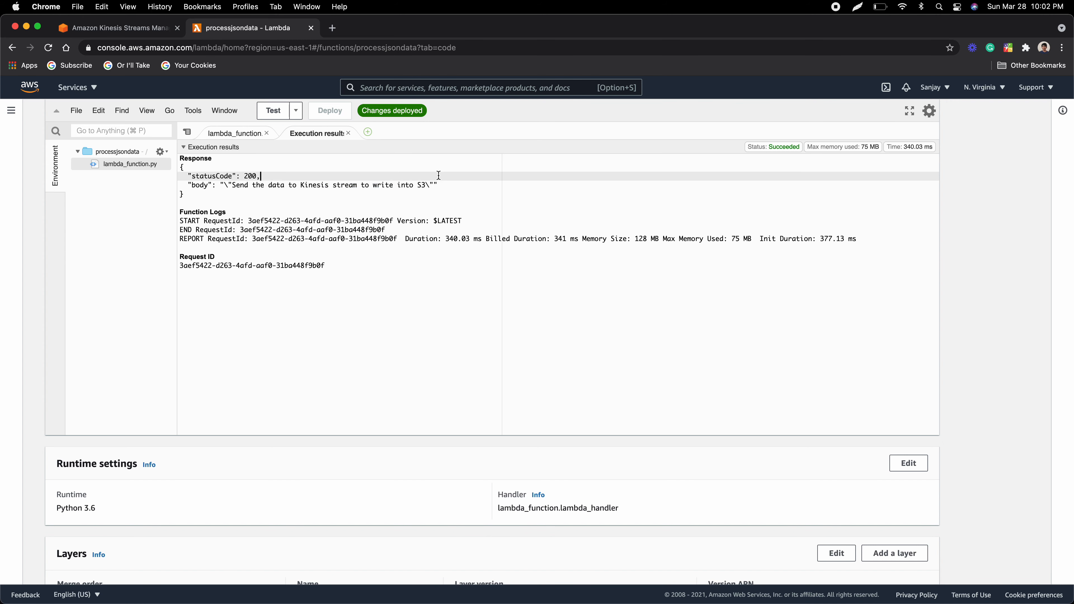
Go to the S3 service from the Kinesis console and open the datastreamdemo bucket to check its objects
click(141, 29)
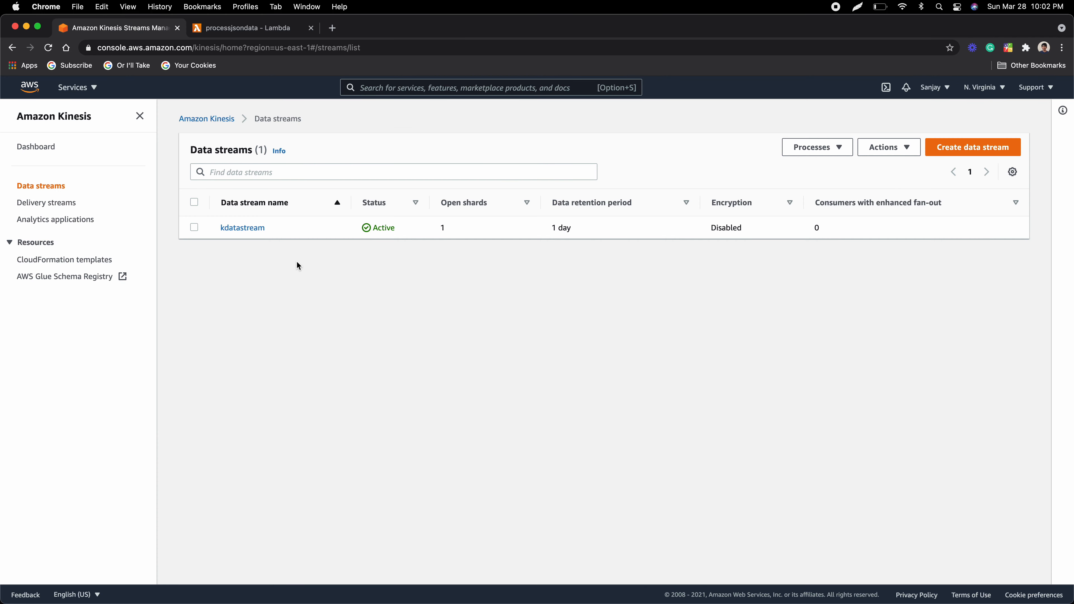
click(364, 88)
text(s3)
click(394, 175)
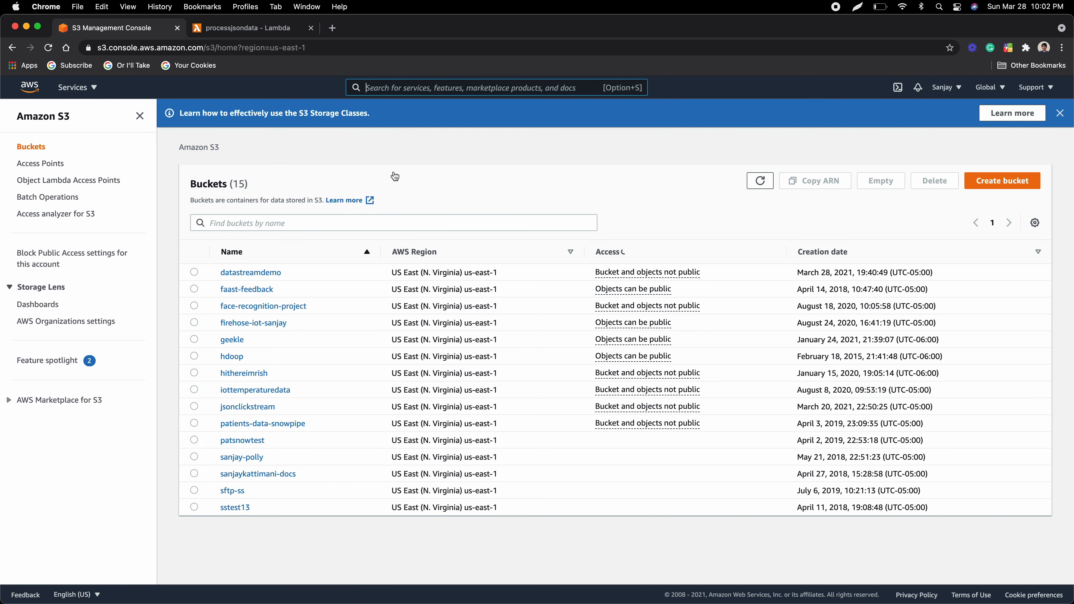
click(269, 272)
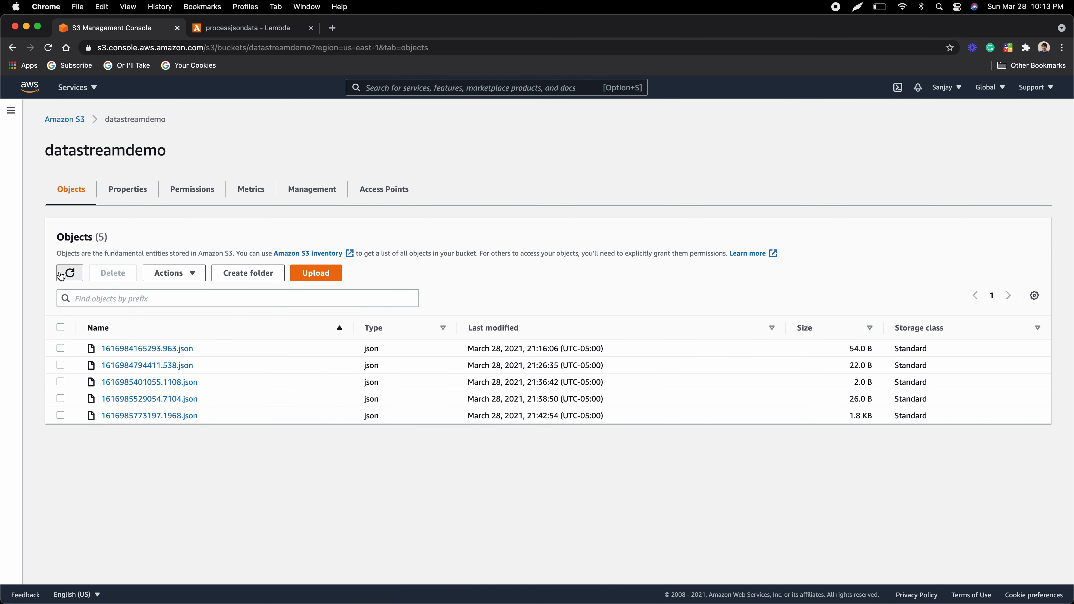
Refresh the datastreamdemo bucket's object list and browse into the firehoseddata2021/03/29/03/ folder
click(62, 274)
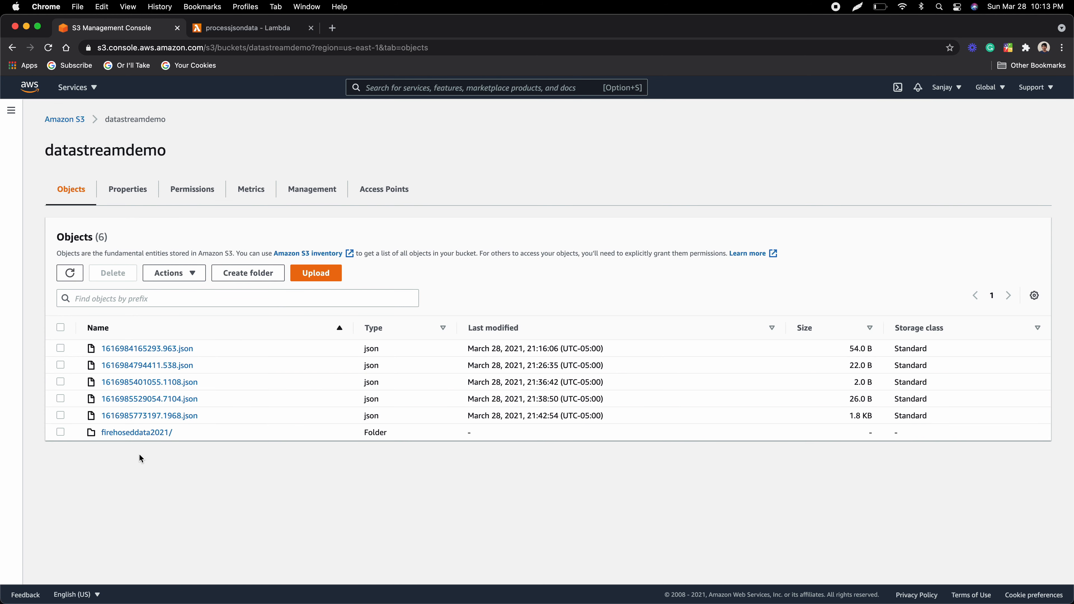
click(129, 433)
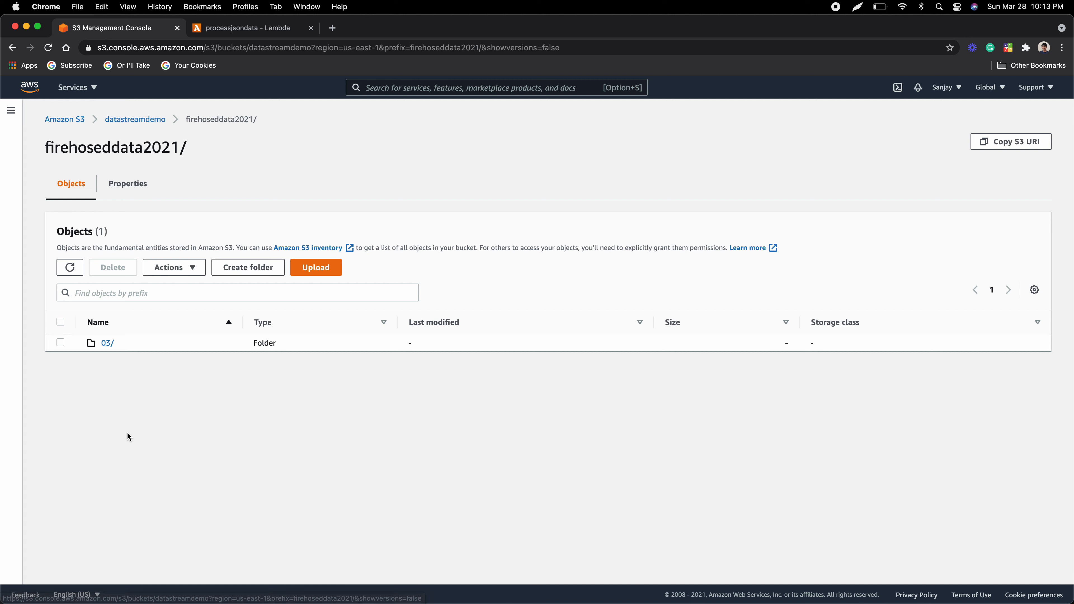
click(107, 344)
click(108, 343)
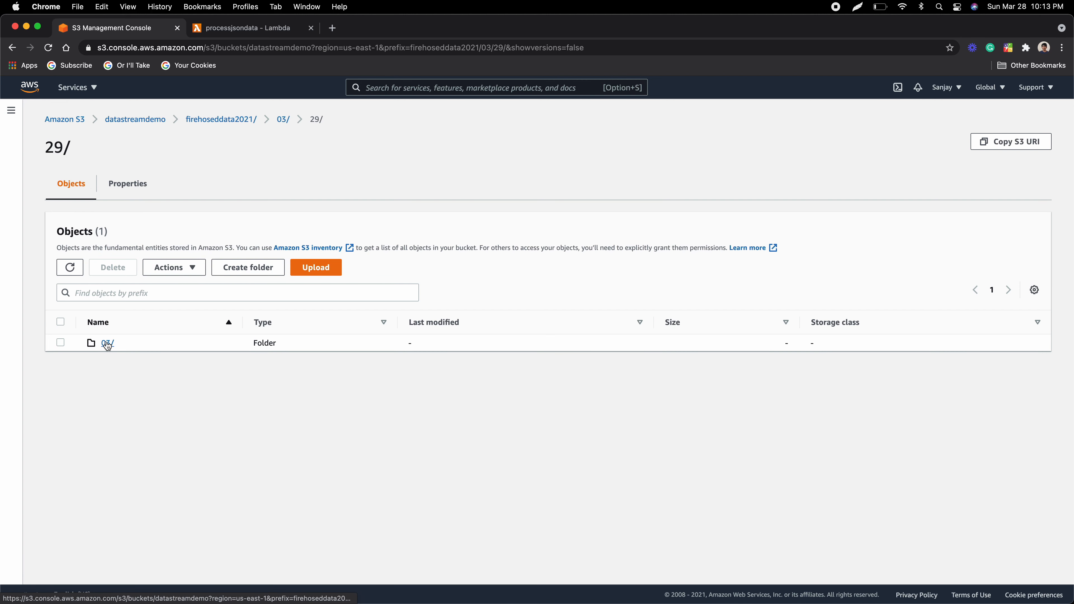
click(108, 343)
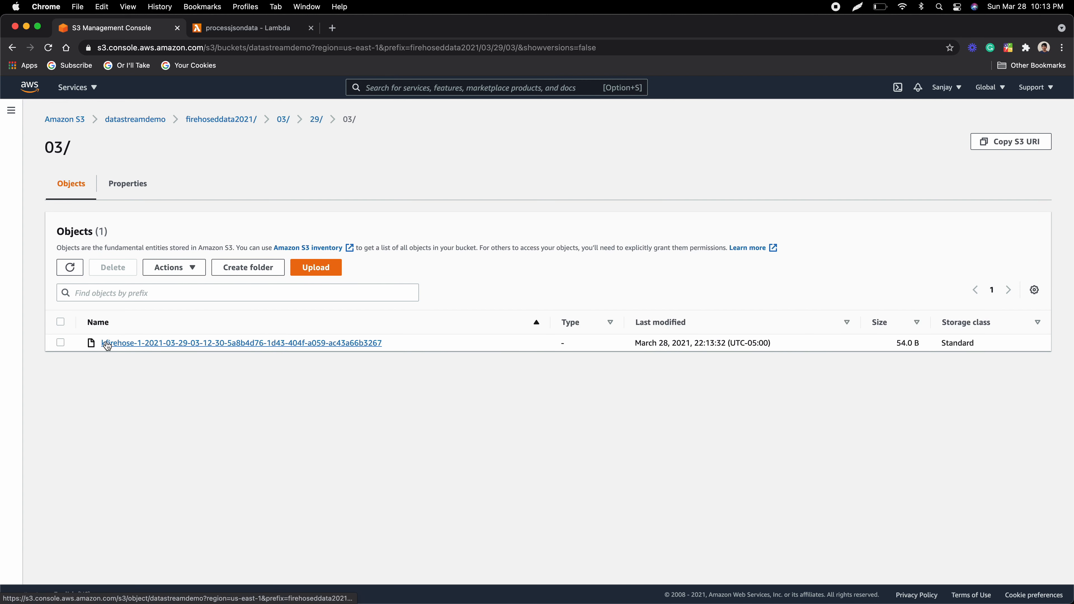
click(181, 344)
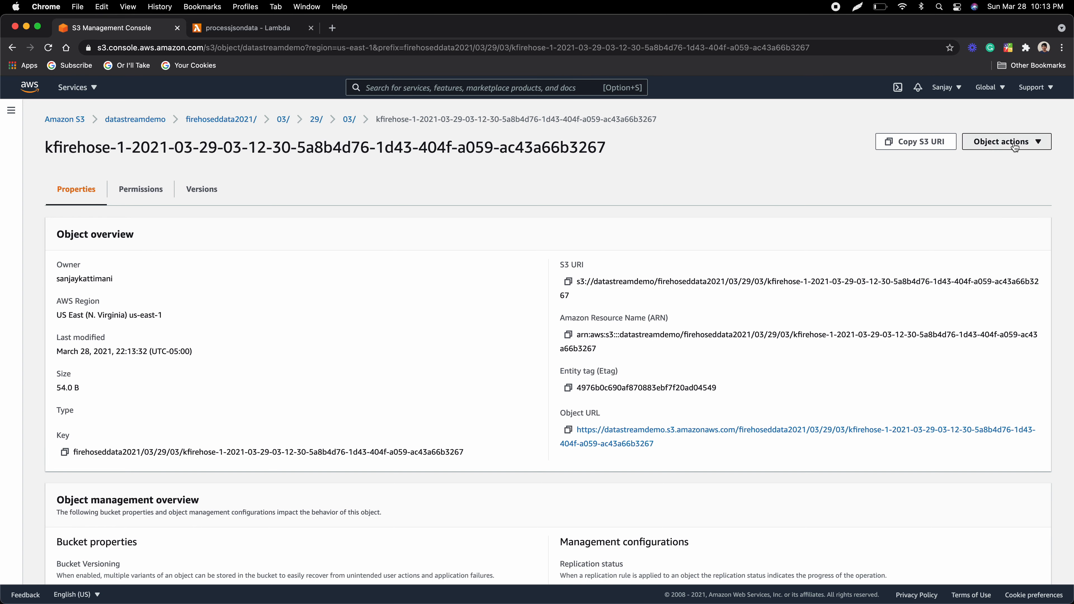
click(1003, 142)
click(944, 160)
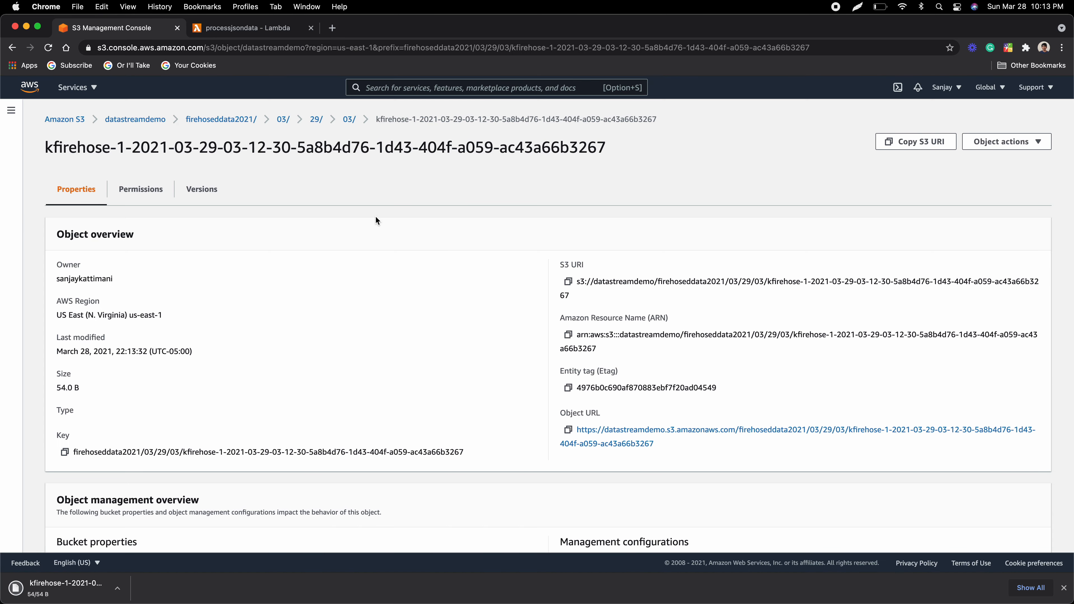
click(64, 598)
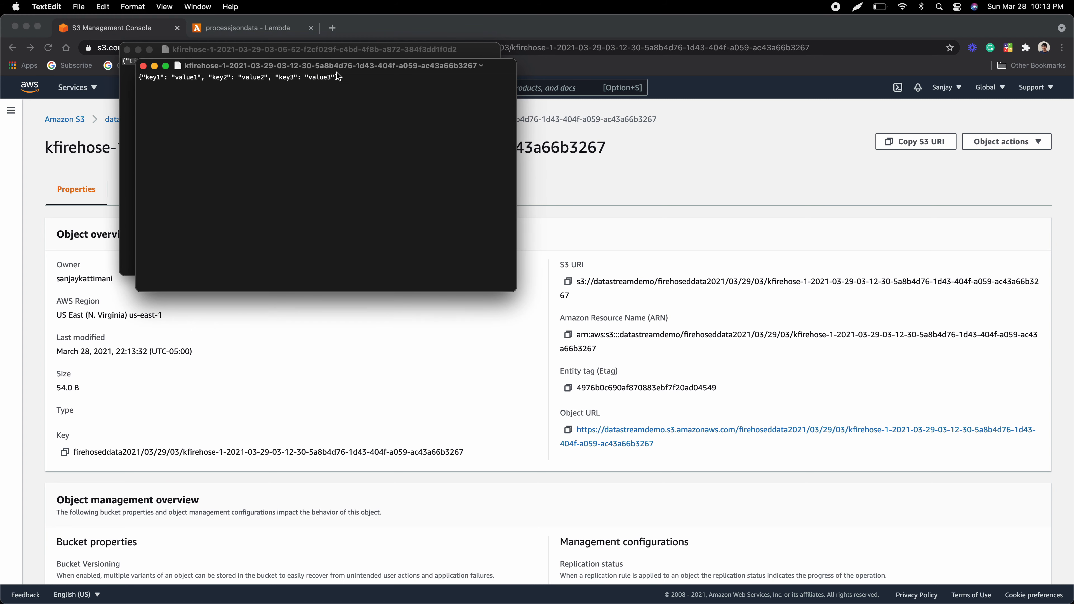
key(super+q)
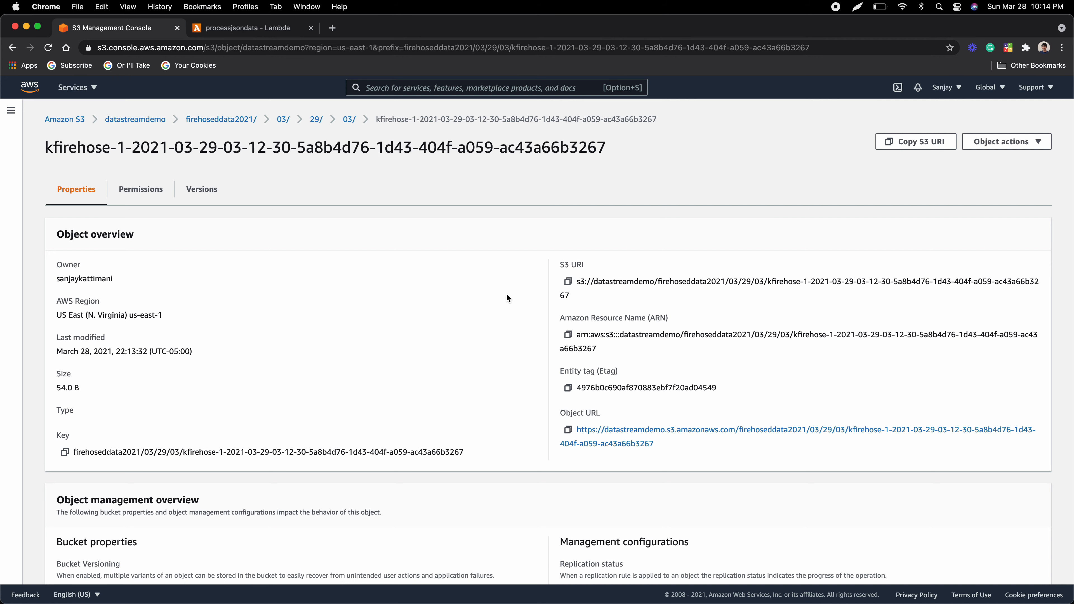
Switch to Postman, fill the JSON request body with "title": "Indiana Jones", and send the POST request
key(super+Tab)
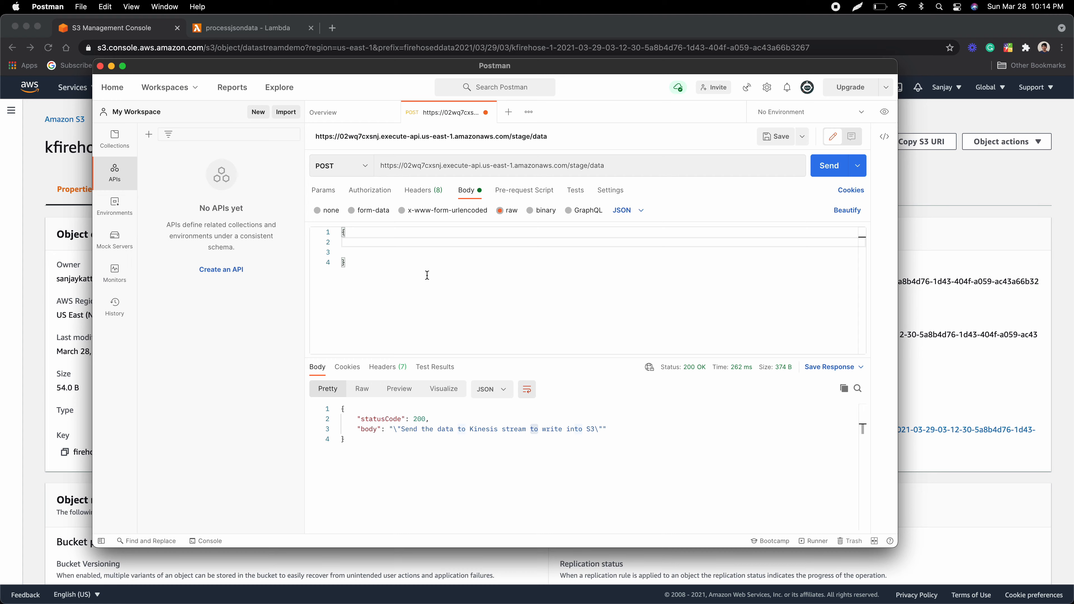
key(super+Tab)
key(super+Tab)
text("title": "Indiana Jones")
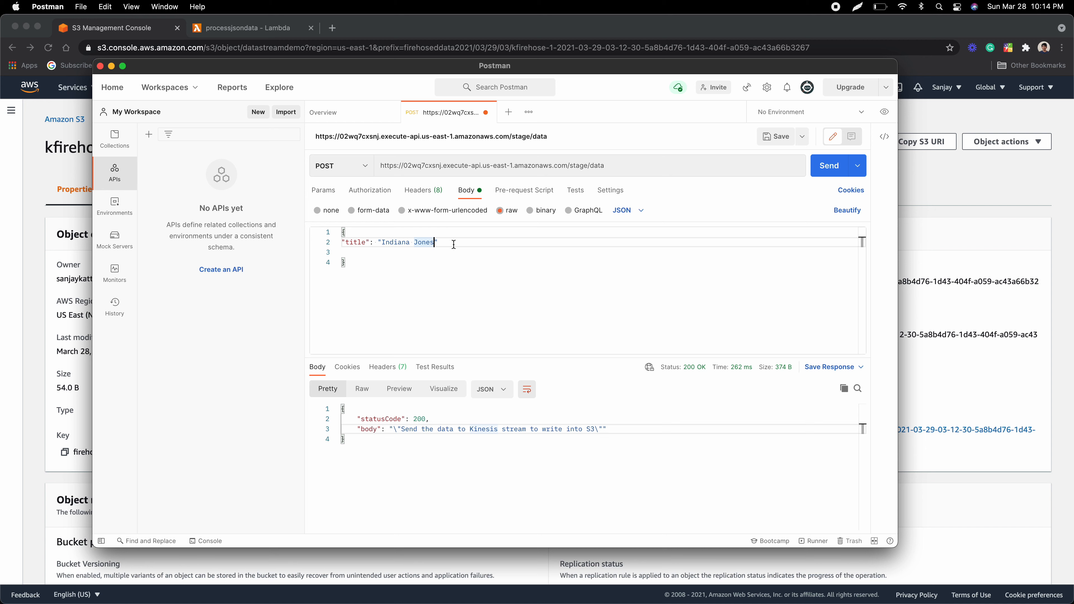
click(830, 168)
Replace the title value in the request body with "Meckenna's gold" and send the POST request
drag(382, 242, 434, 242)
double_click(387, 243)
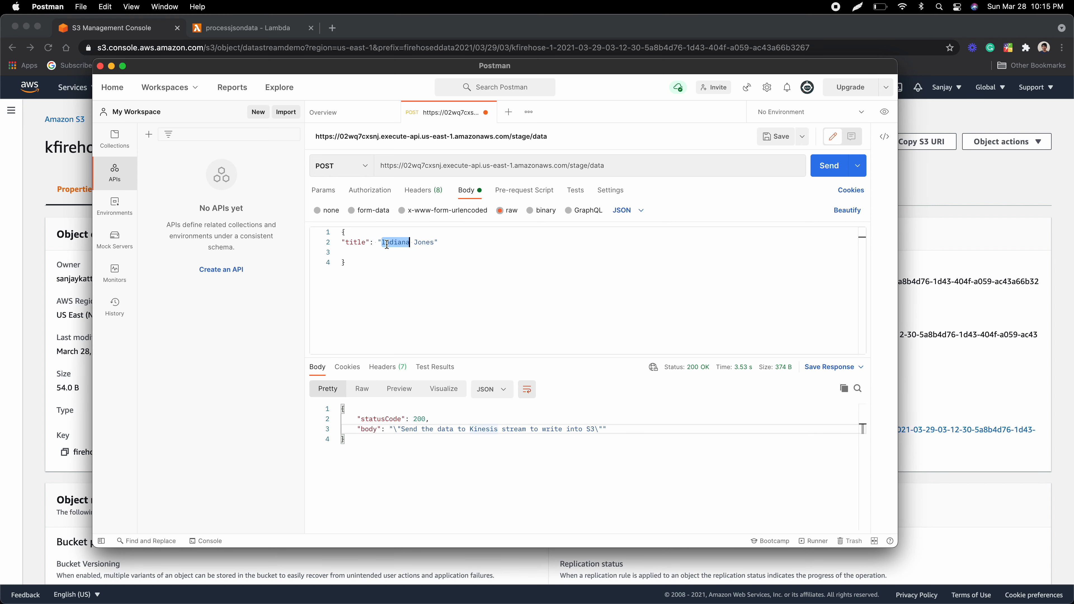
shift+click(435, 242)
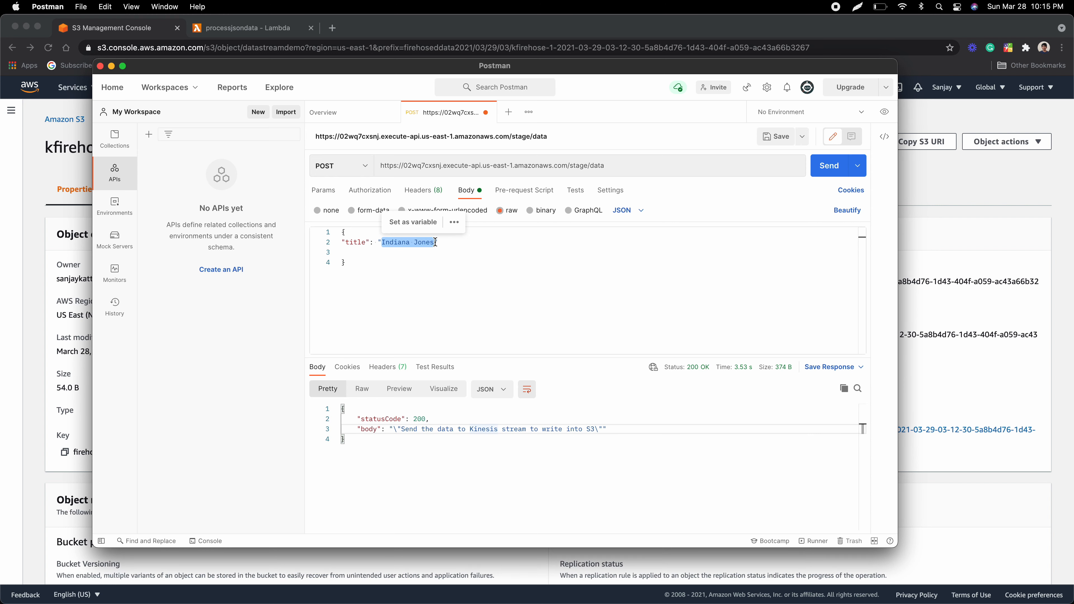
text(Meckenna)
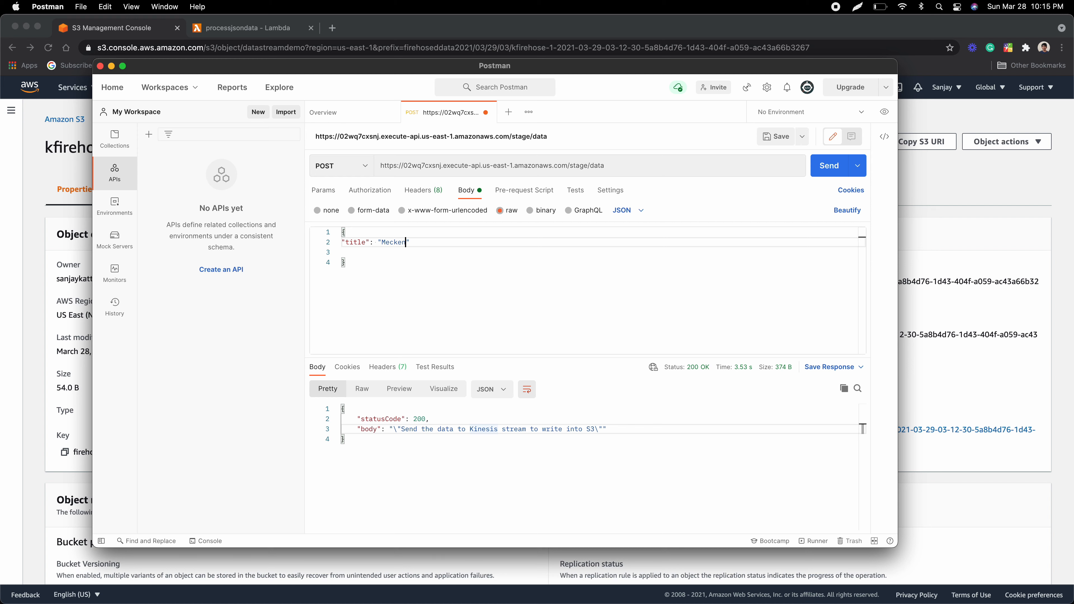
text('s gold)
click(827, 167)
Change the request body's title to "Terminator" and send the POST request again
drag(382, 244, 442, 244)
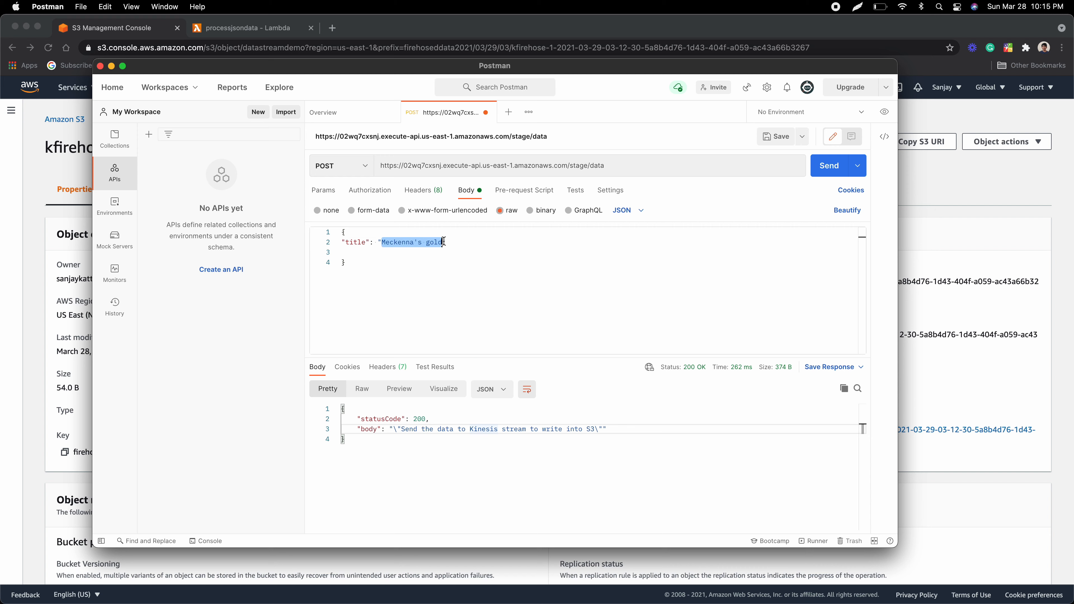
text(Terminator)
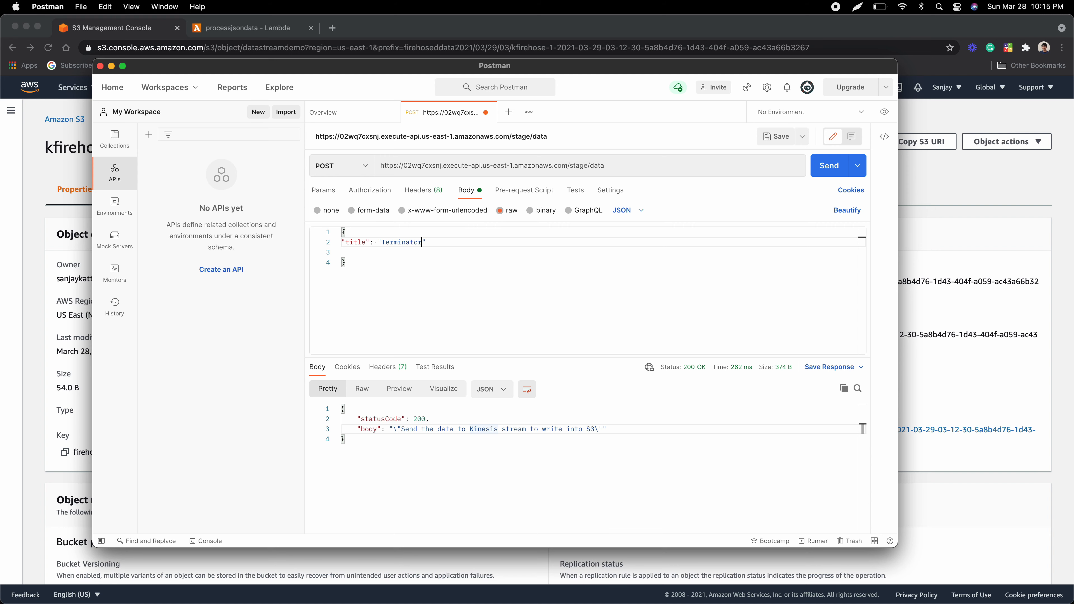
click(832, 166)
Set the request body's title to "Men in black" and send another POST request
double_click(393, 244)
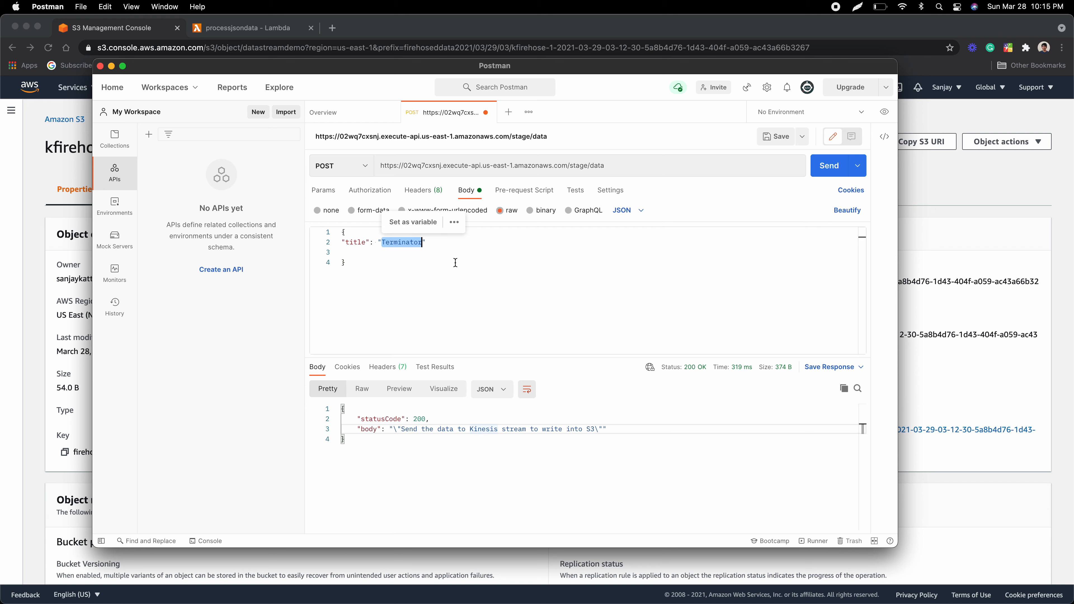
text(Men in bl)
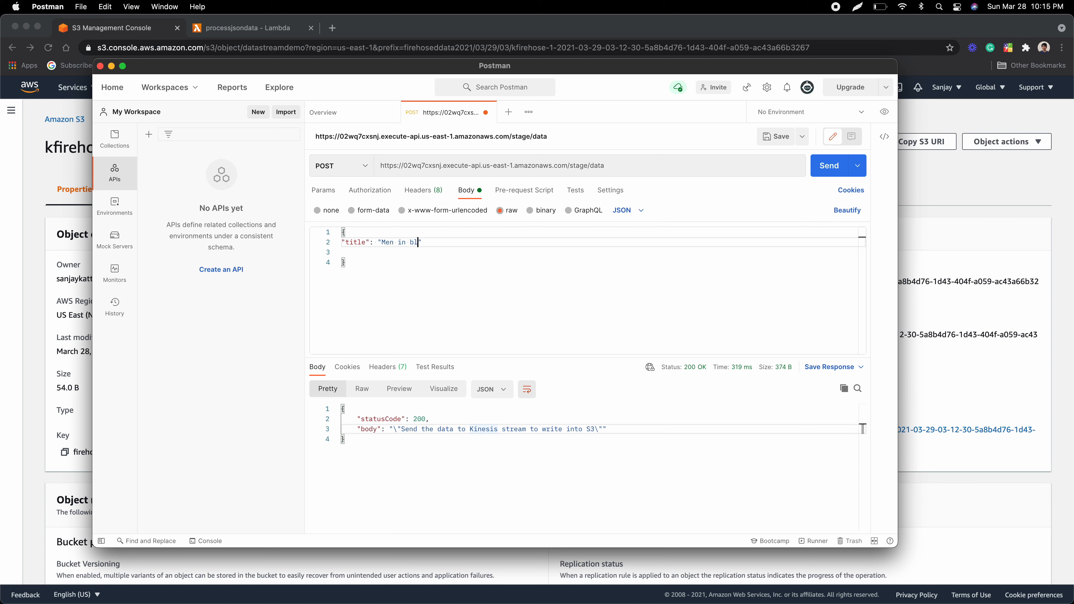
text(ack)
click(845, 168)
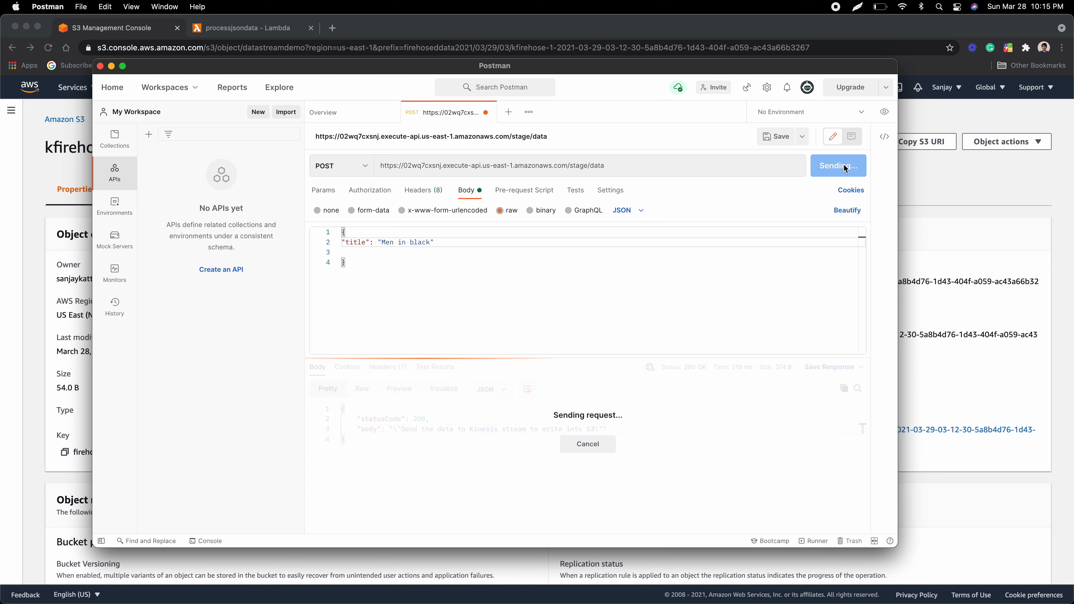
click(667, 319)
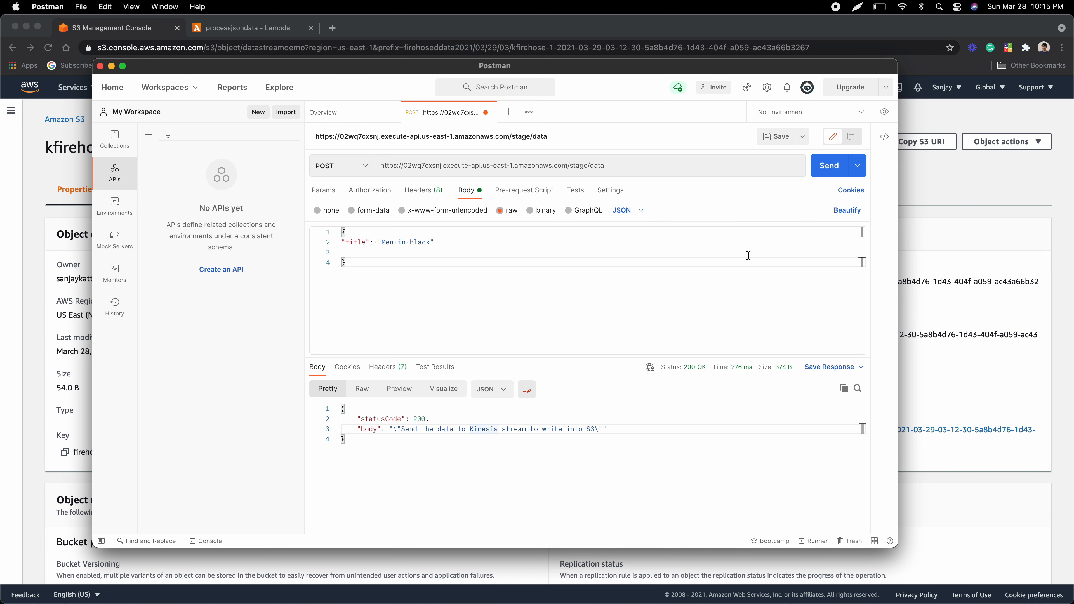
Return to the S3 console in Chrome, reopen firehoseddata2021/03/29/03/, and refresh its object list
key(super+Tab)
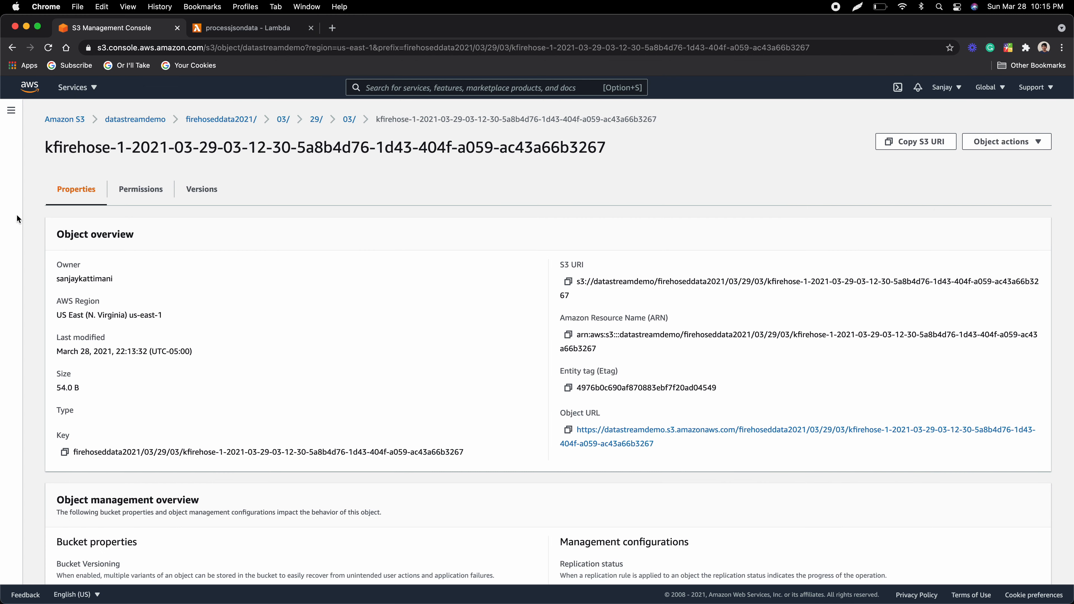
click(203, 119)
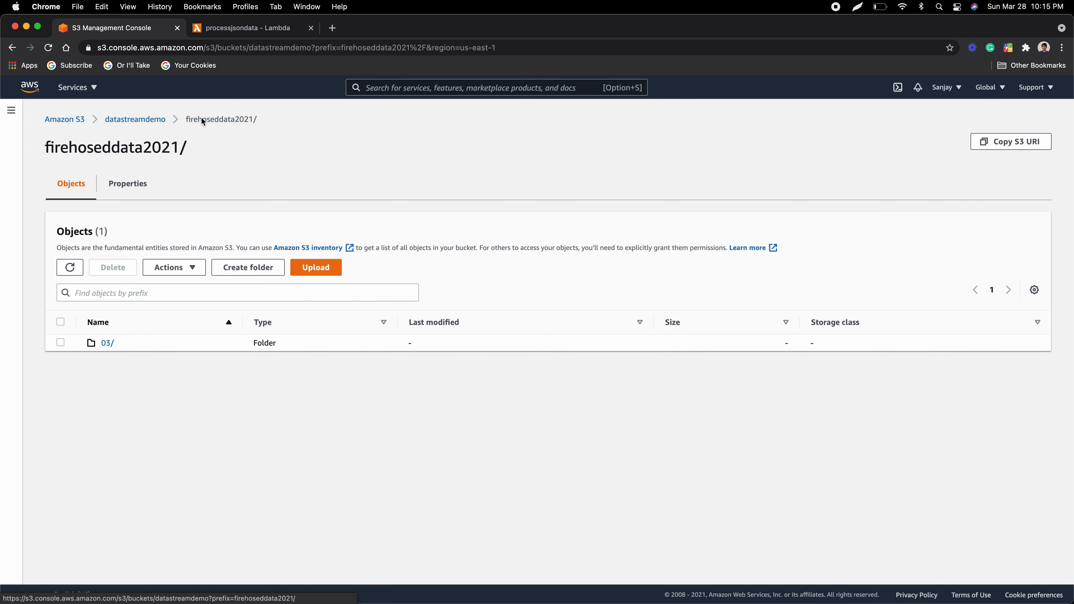
click(103, 344)
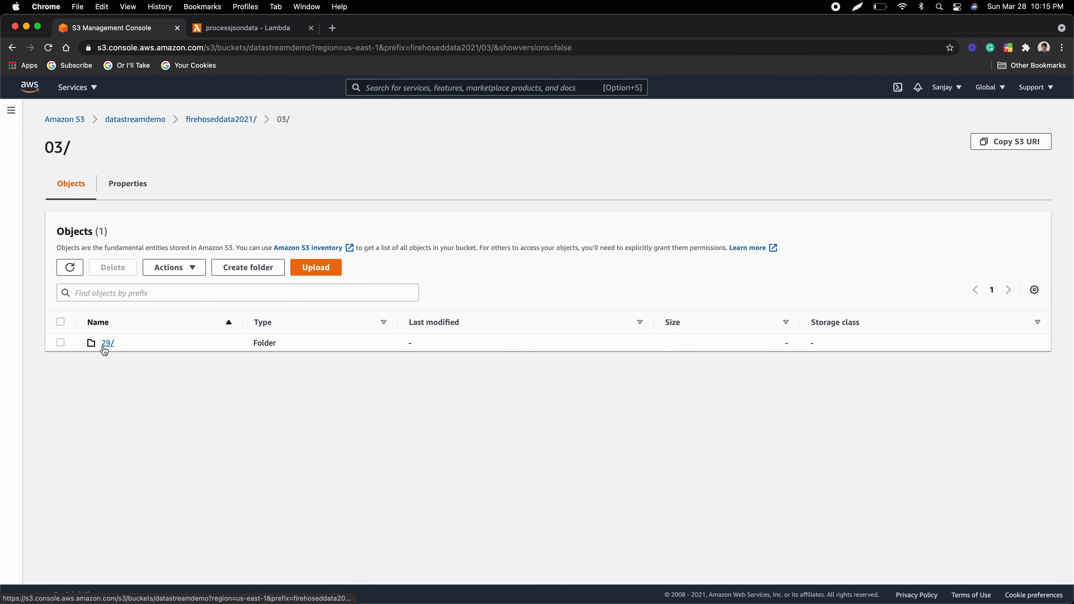
click(103, 344)
click(103, 344)
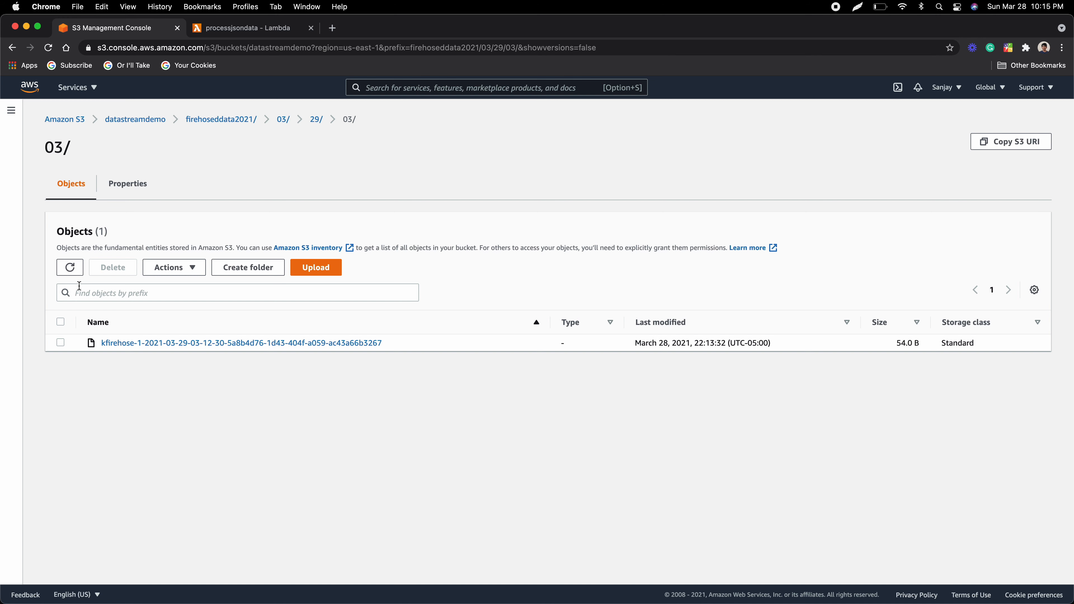
click(66, 274)
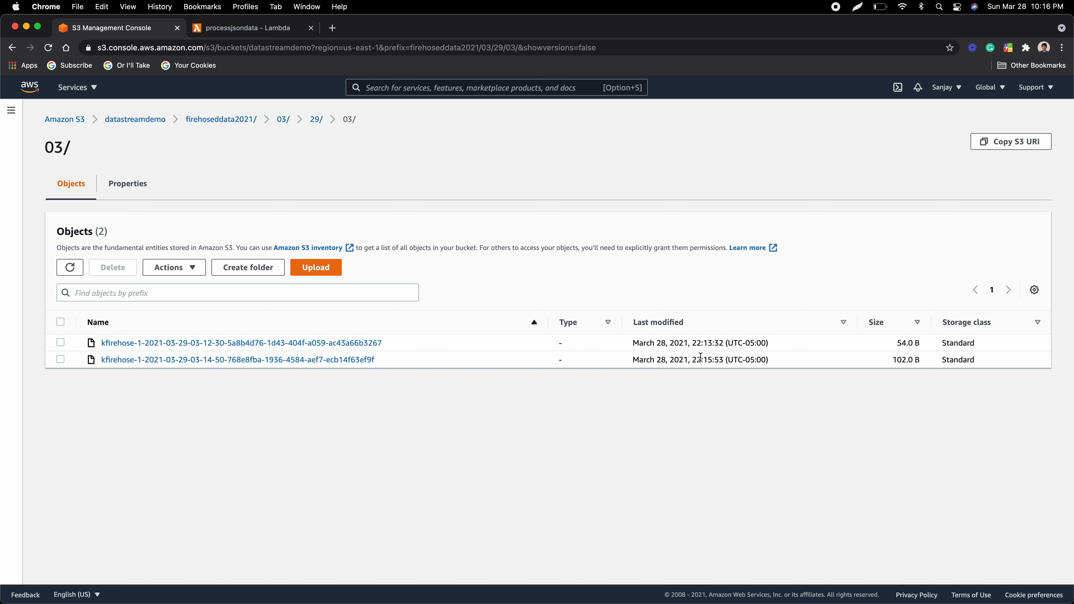
drag(727, 363, 696, 364)
click(338, 360)
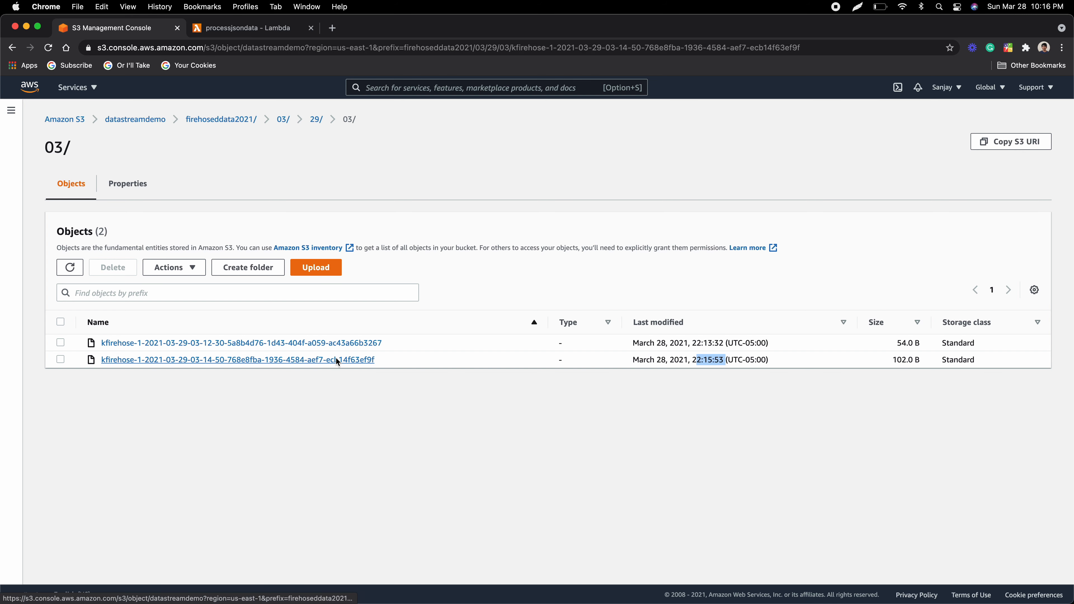
click(991, 142)
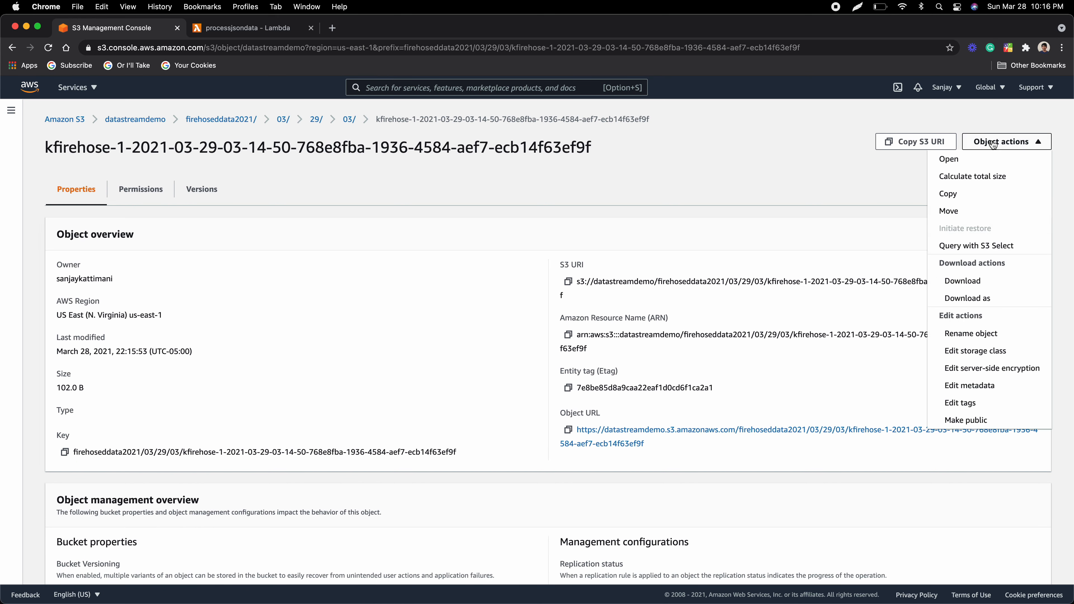
click(962, 159)
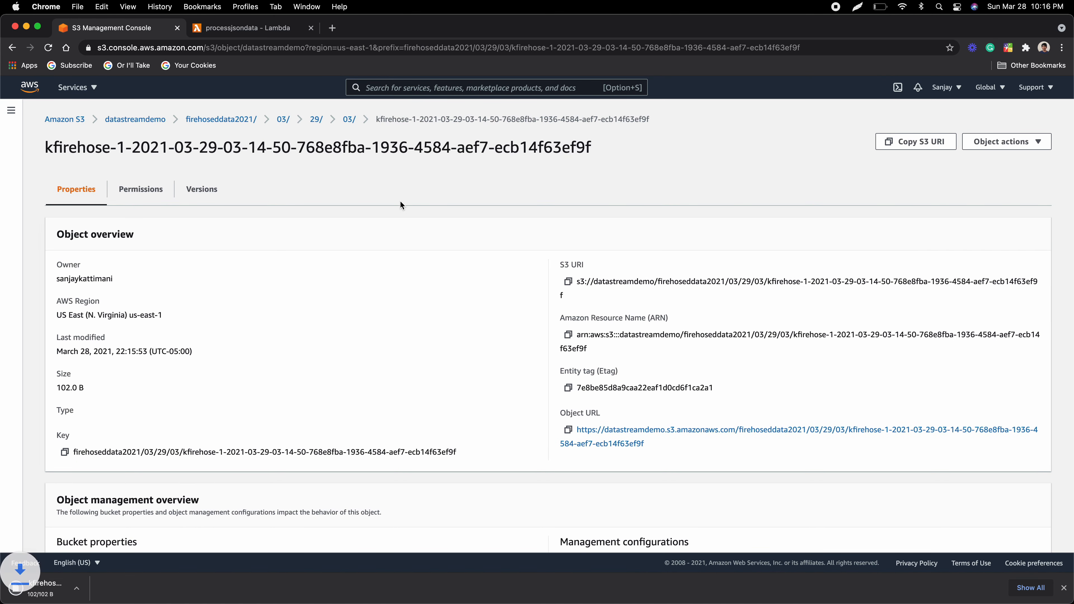
click(66, 588)
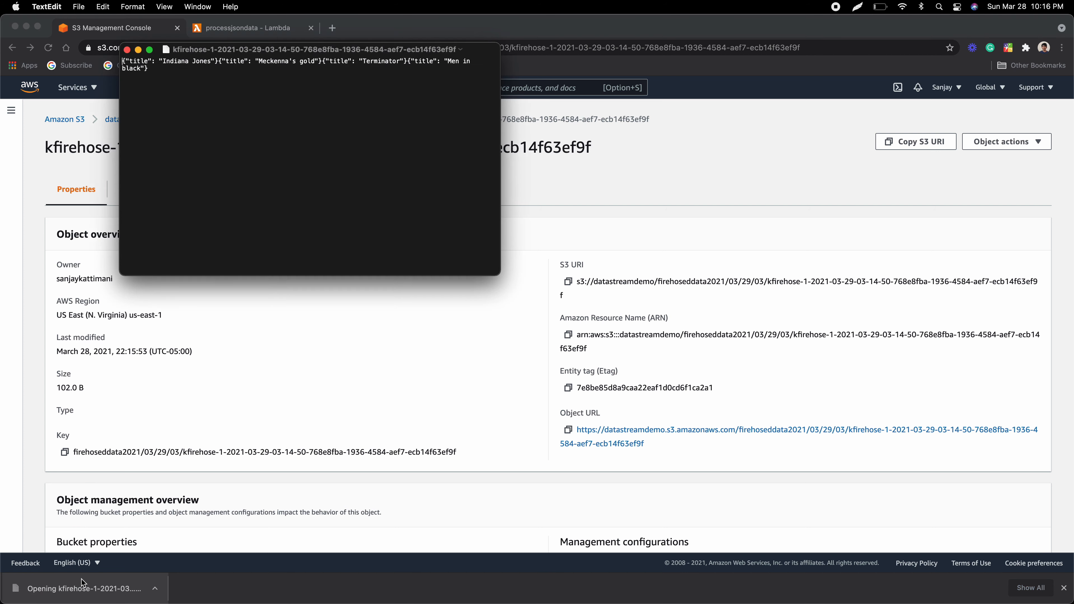
Break the JSON records in the opened file onto separate lines, leaving a blank line before the "Men in black" record
click(218, 62)
key(Return)
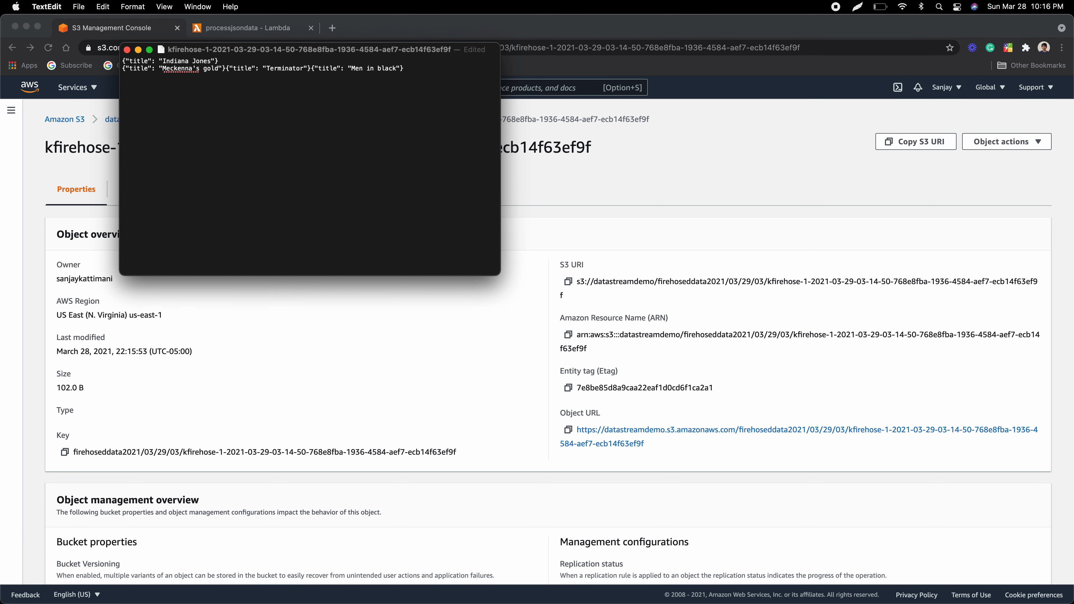
click(225, 68)
key(Return)
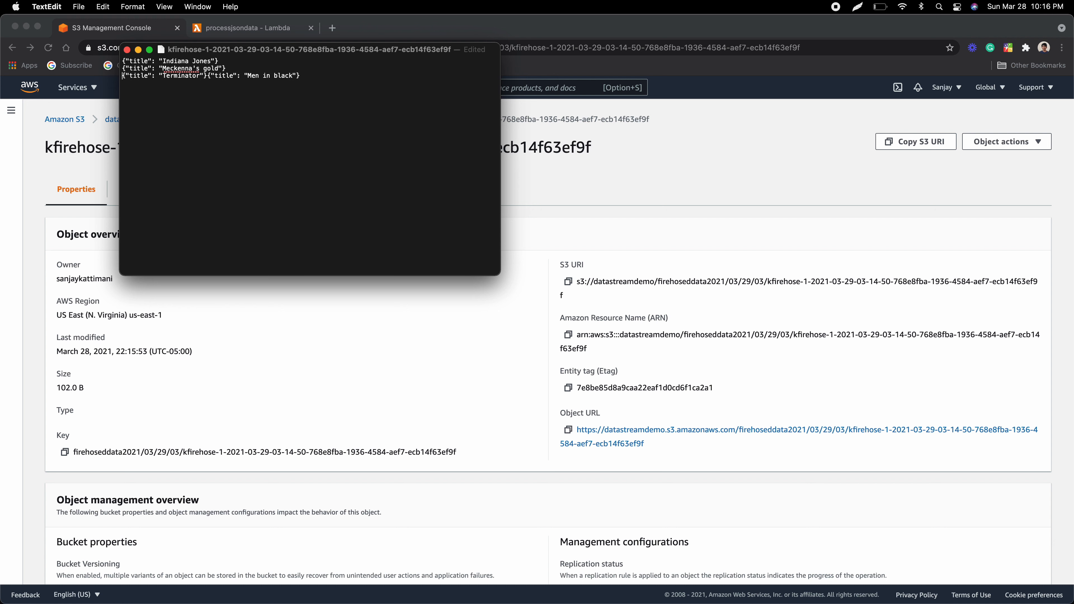
click(210, 76)
key(Return)
key(Return)
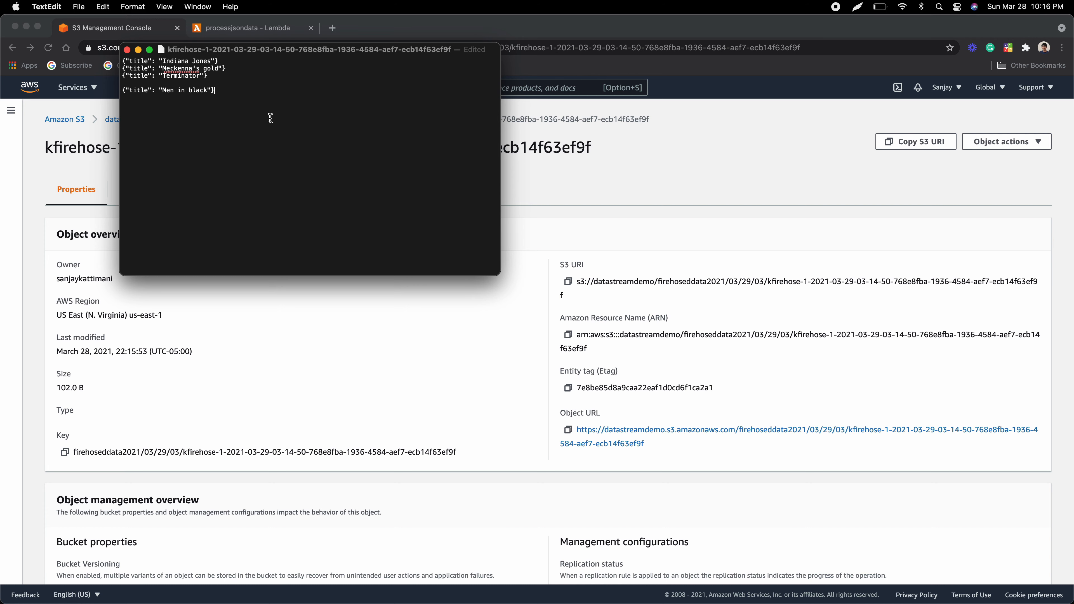
Switch to Keynote and play the "AWS Data Stream for Snowflake" architecture slide full screen
key(super+Tab)
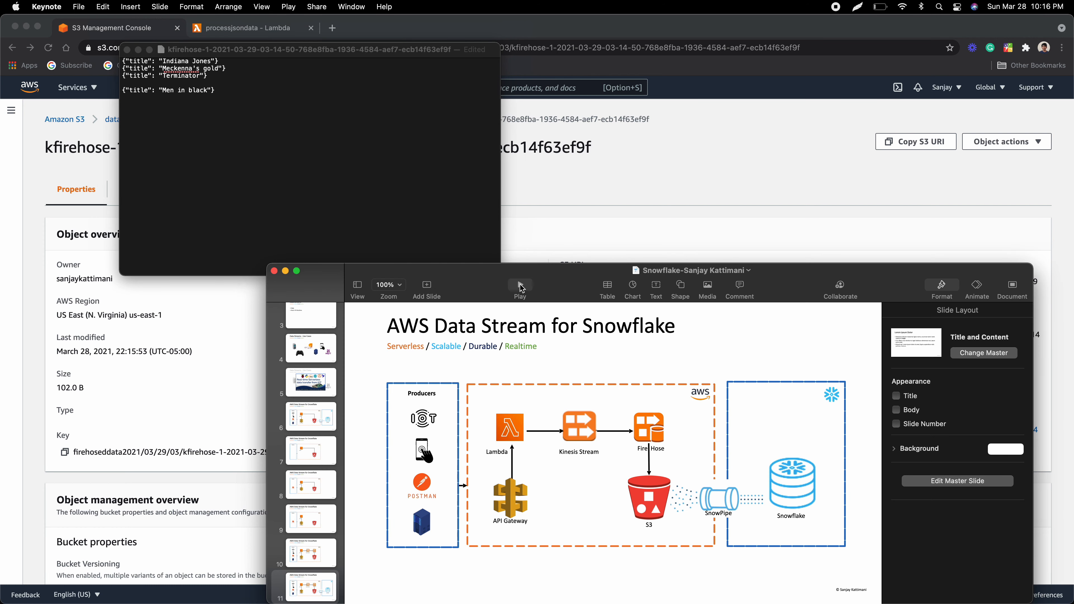
click(522, 286)
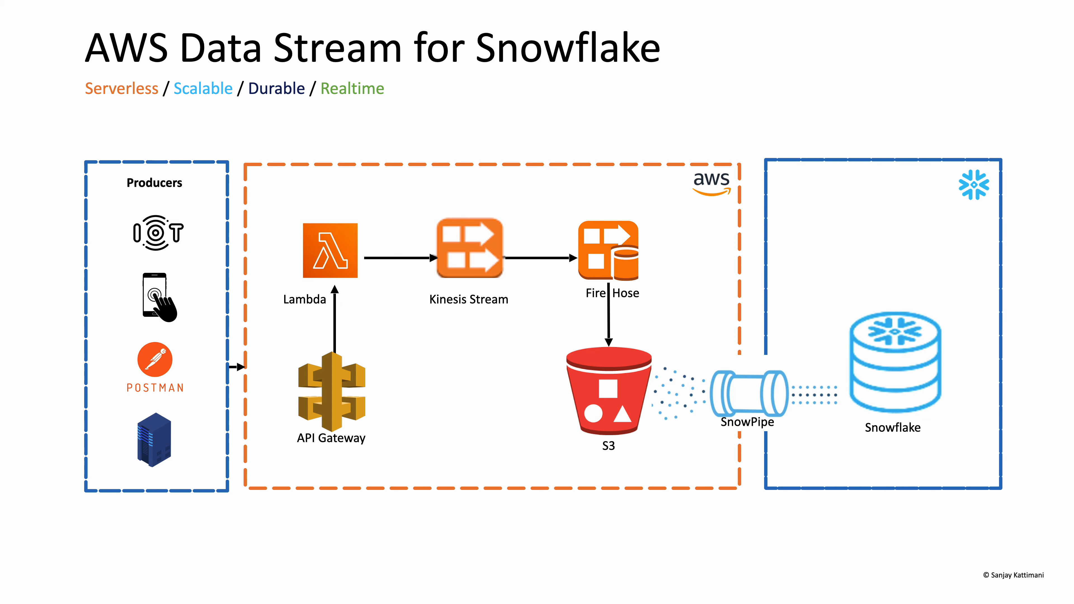